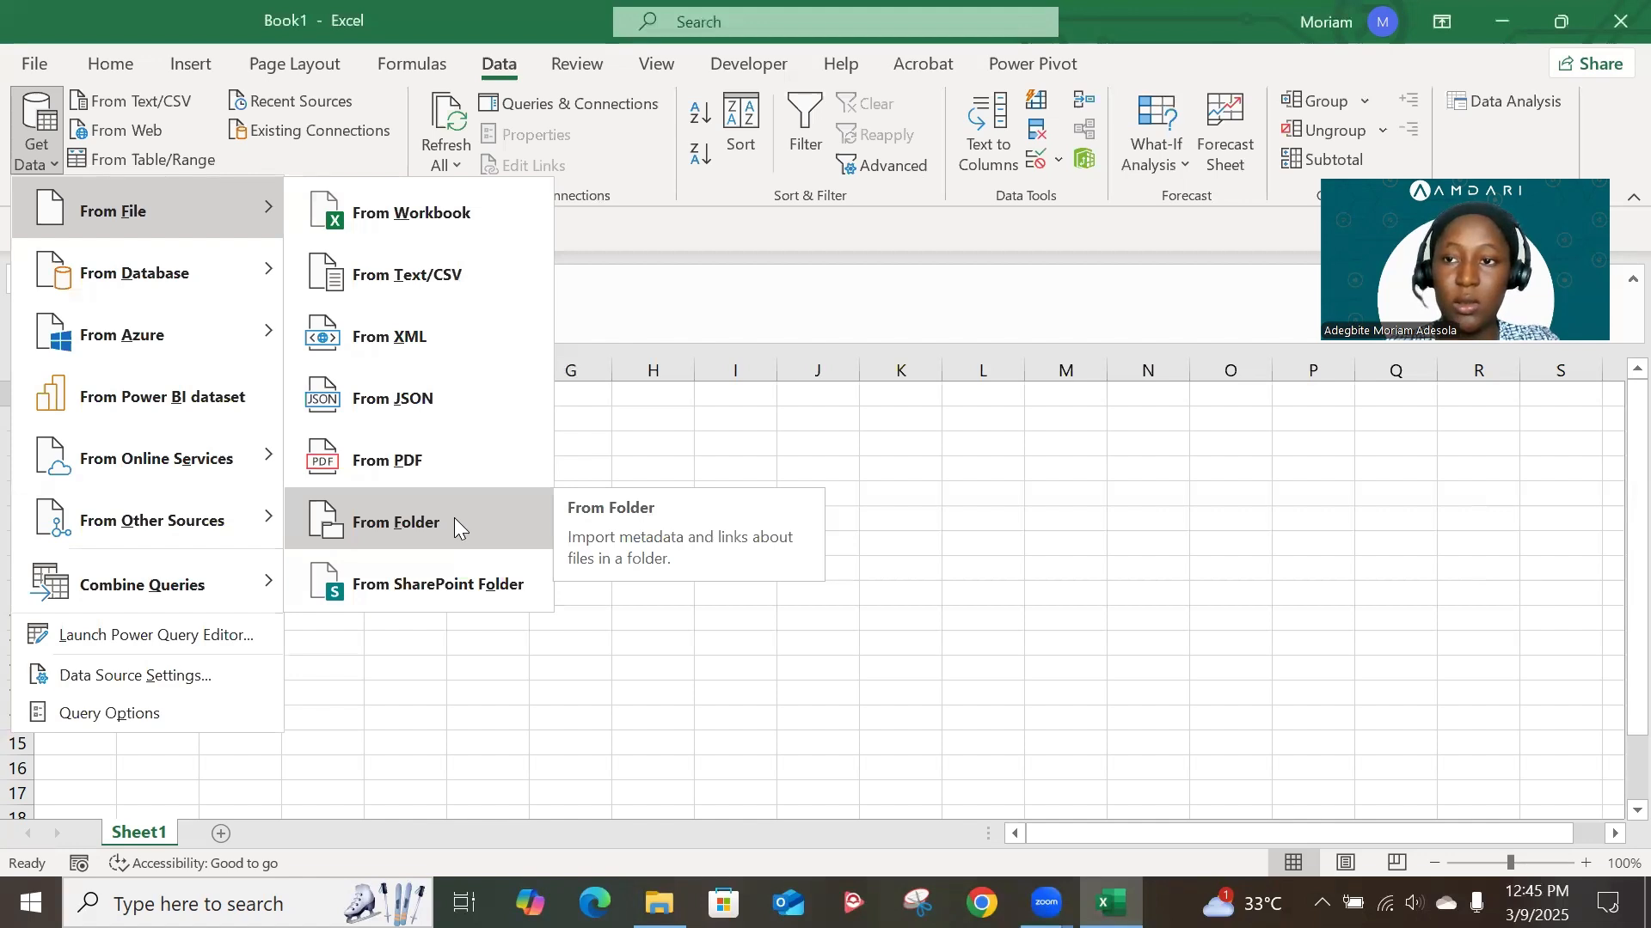
- Start a data import from a folder, using the Monthly Sales folder inside Downloads > Sales as the source
click(454, 518)
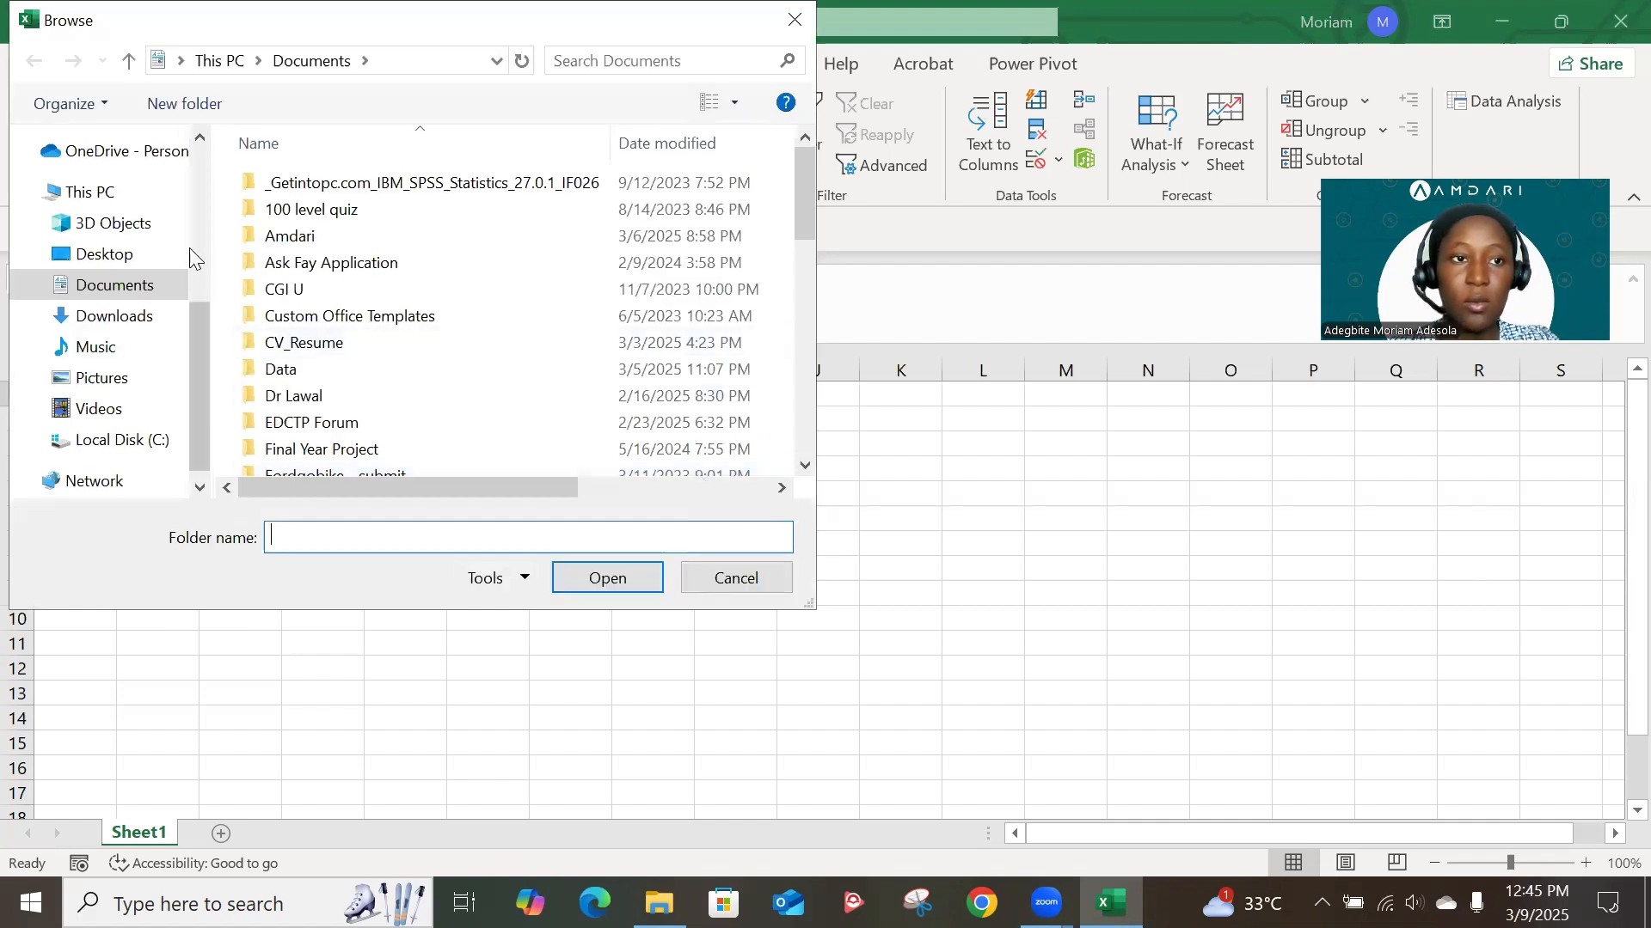
scroll(191, 258, up, 3)
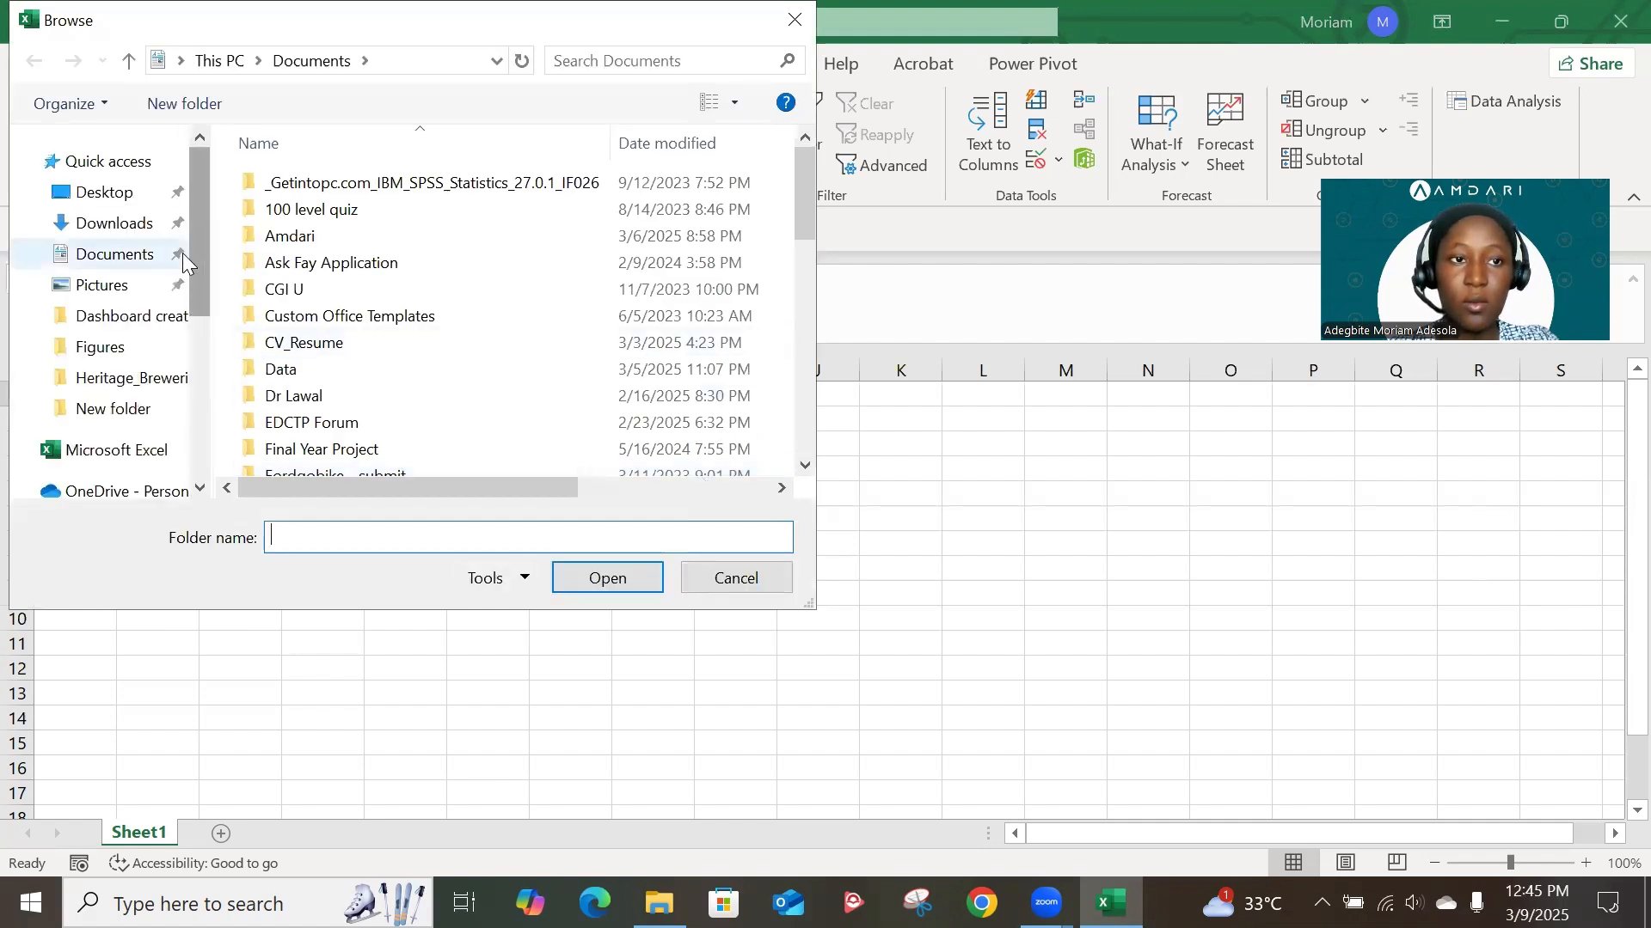
click(129, 251)
click(120, 224)
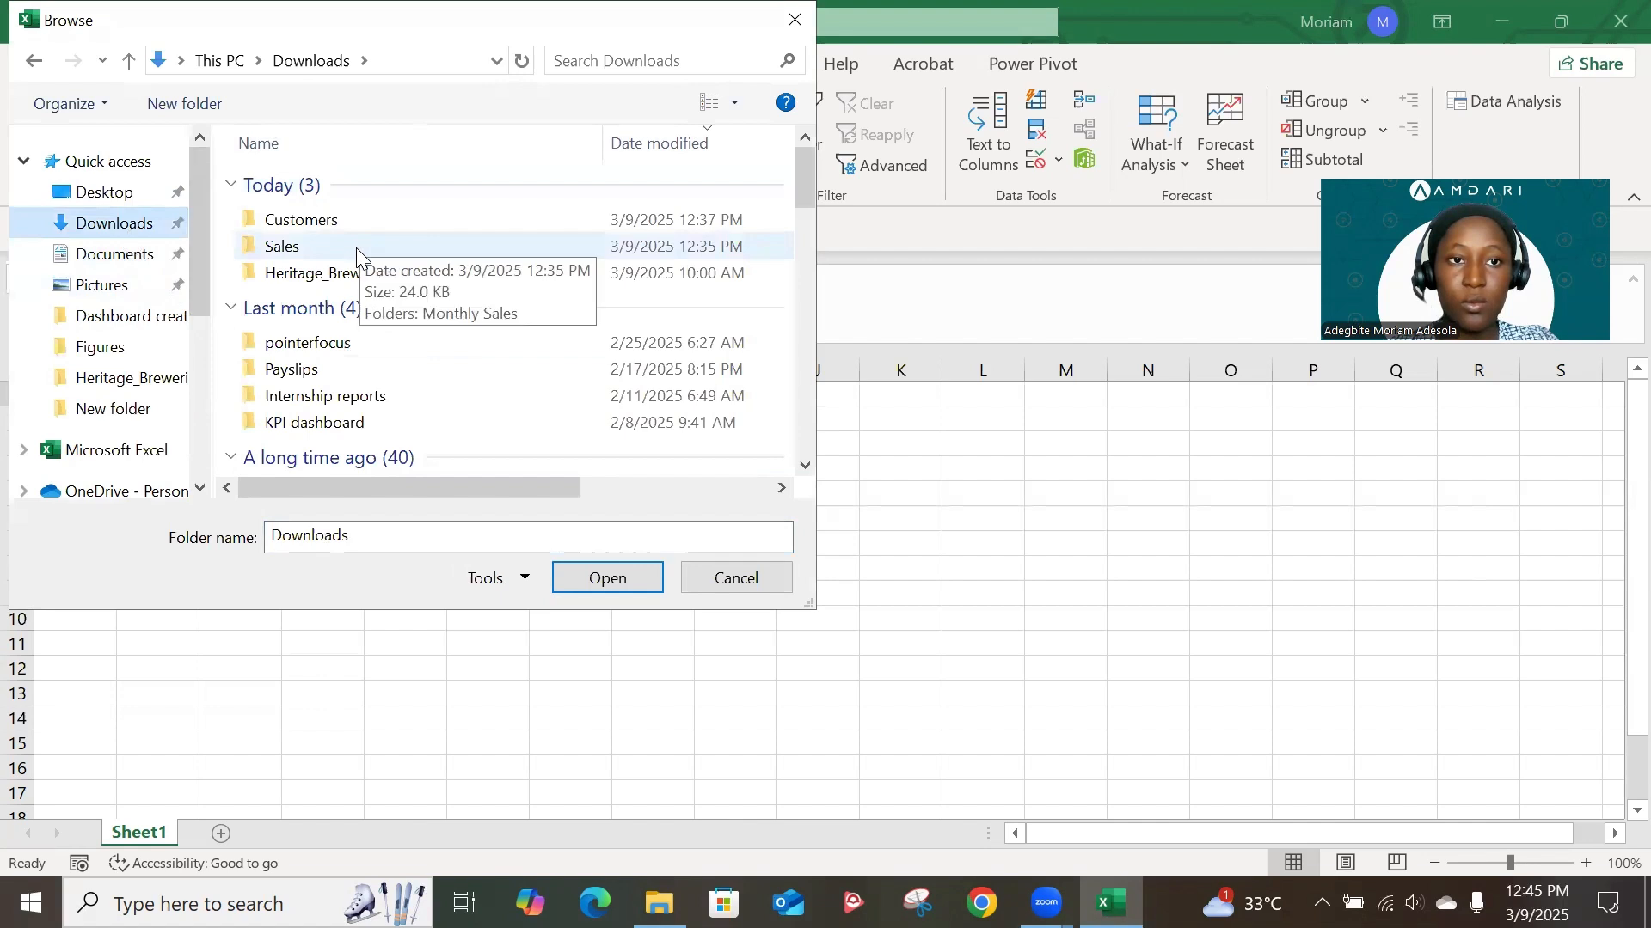
click(356, 248)
double_click(356, 248)
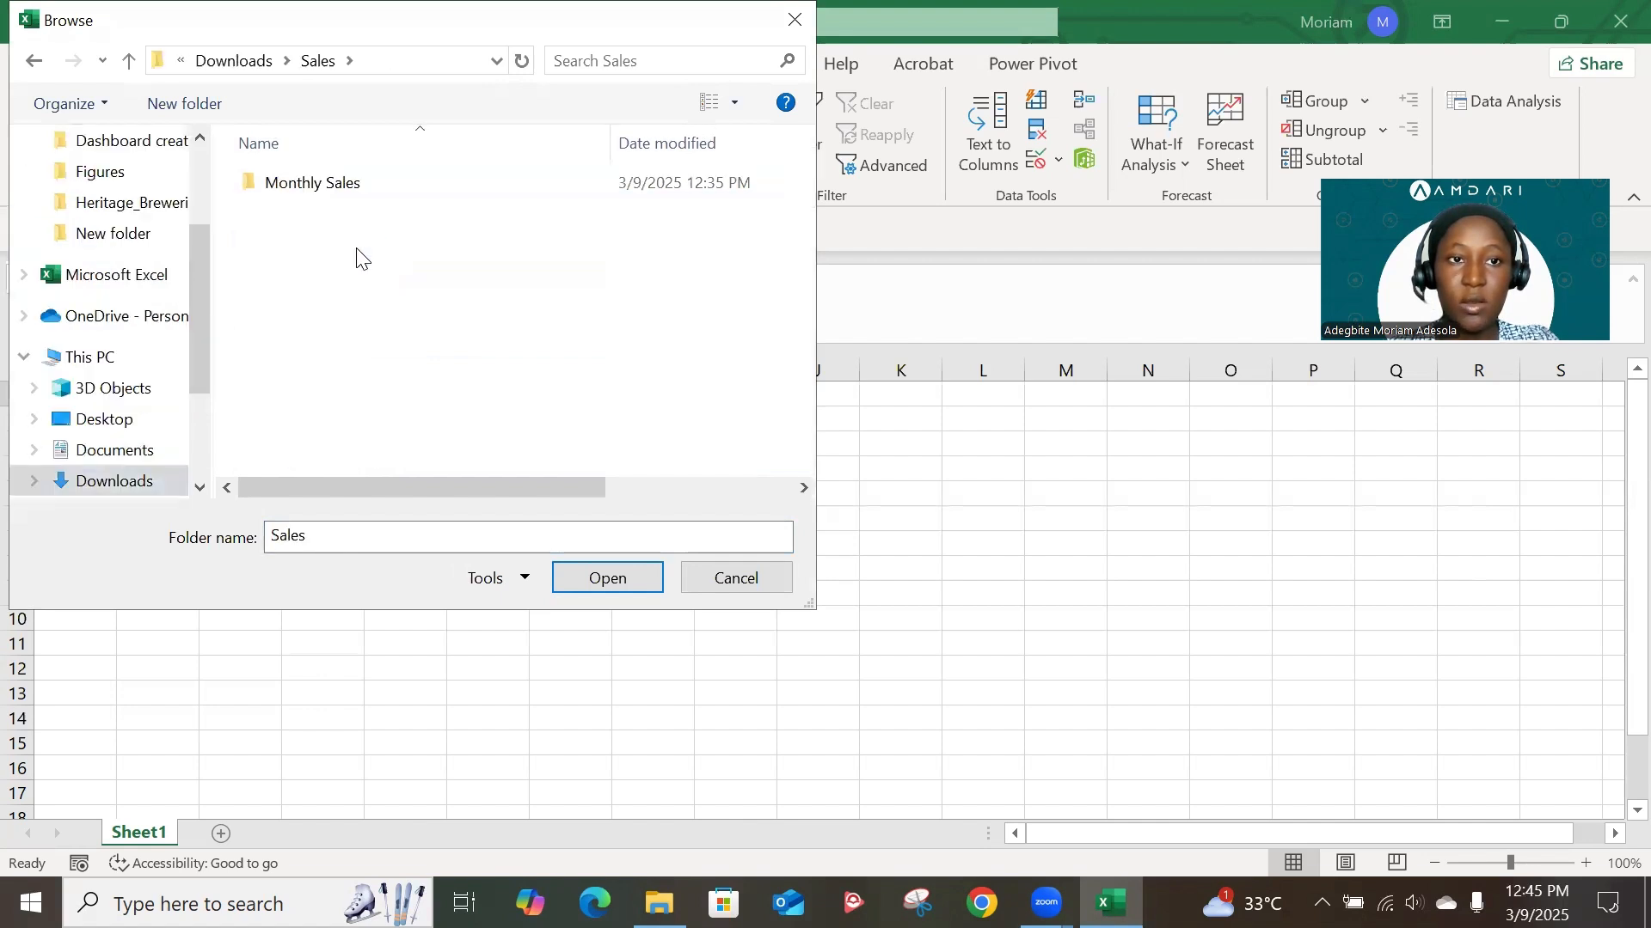
click(418, 180)
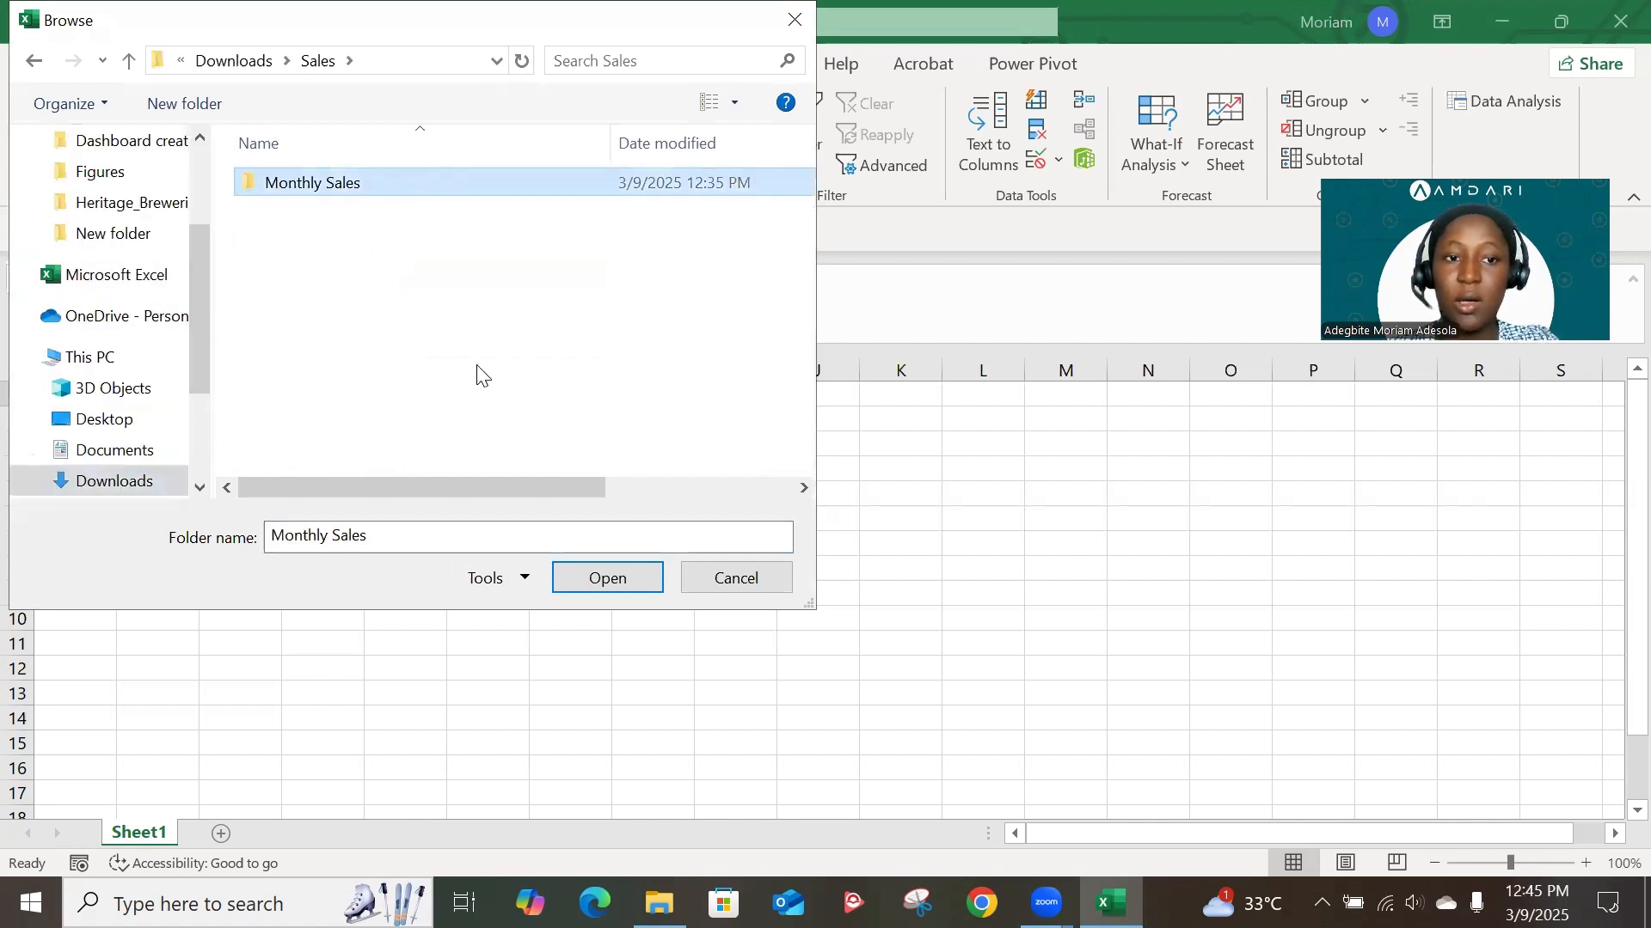
click(622, 577)
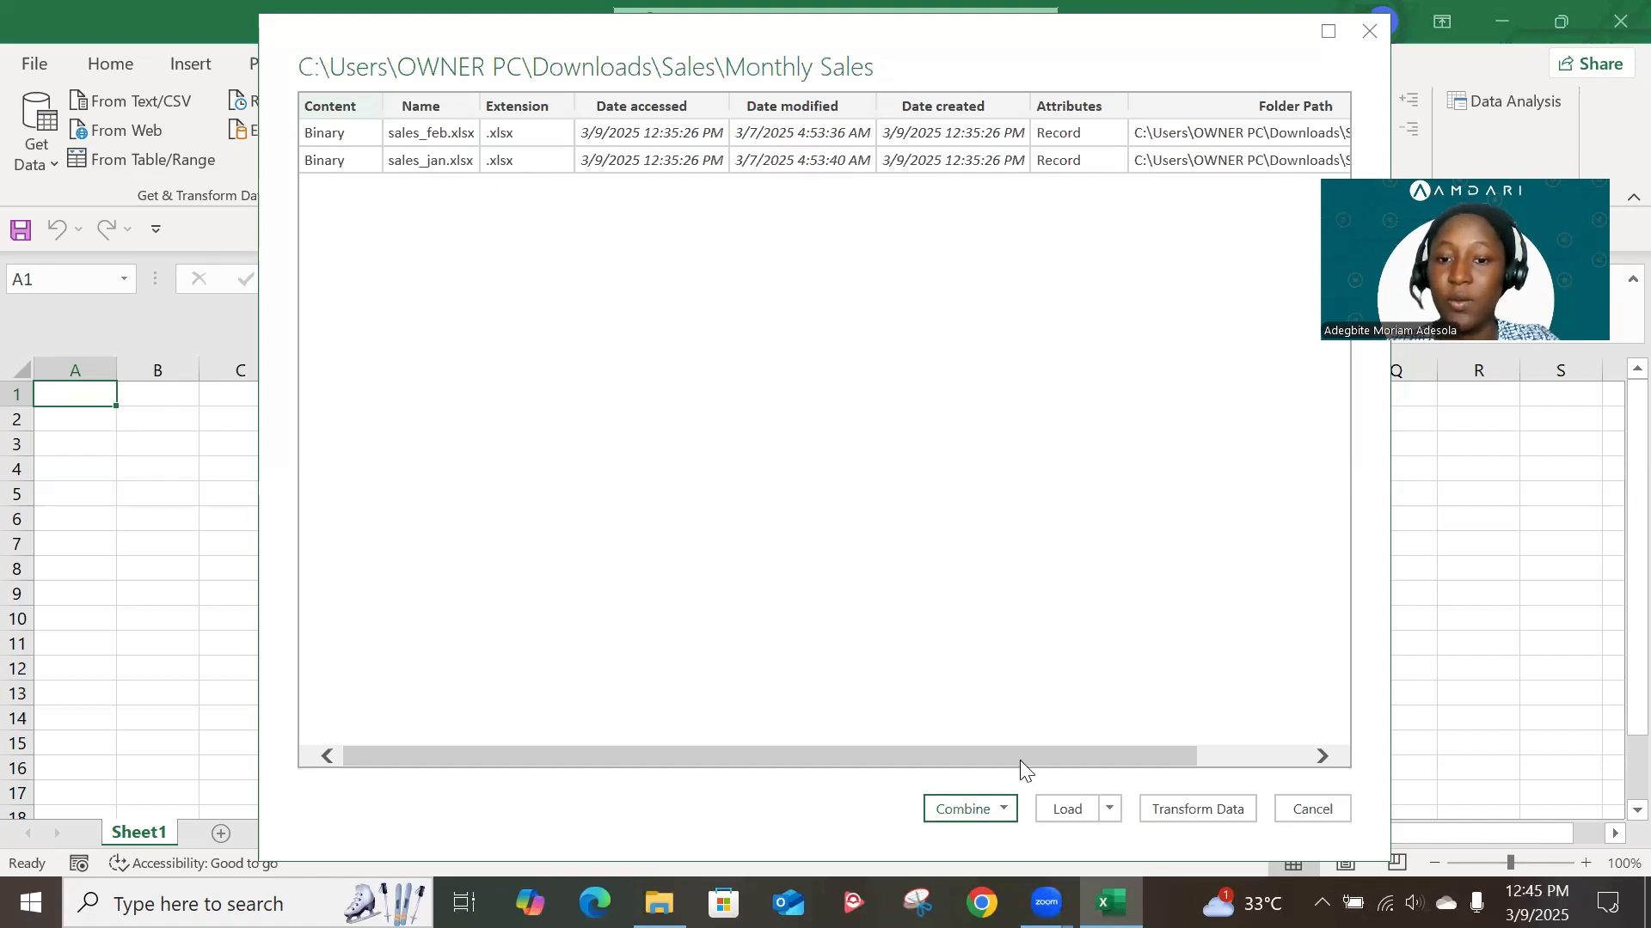
- Combine and load the folder's workbooks, extracting the sales sheet with the first file as the sample
click(1005, 810)
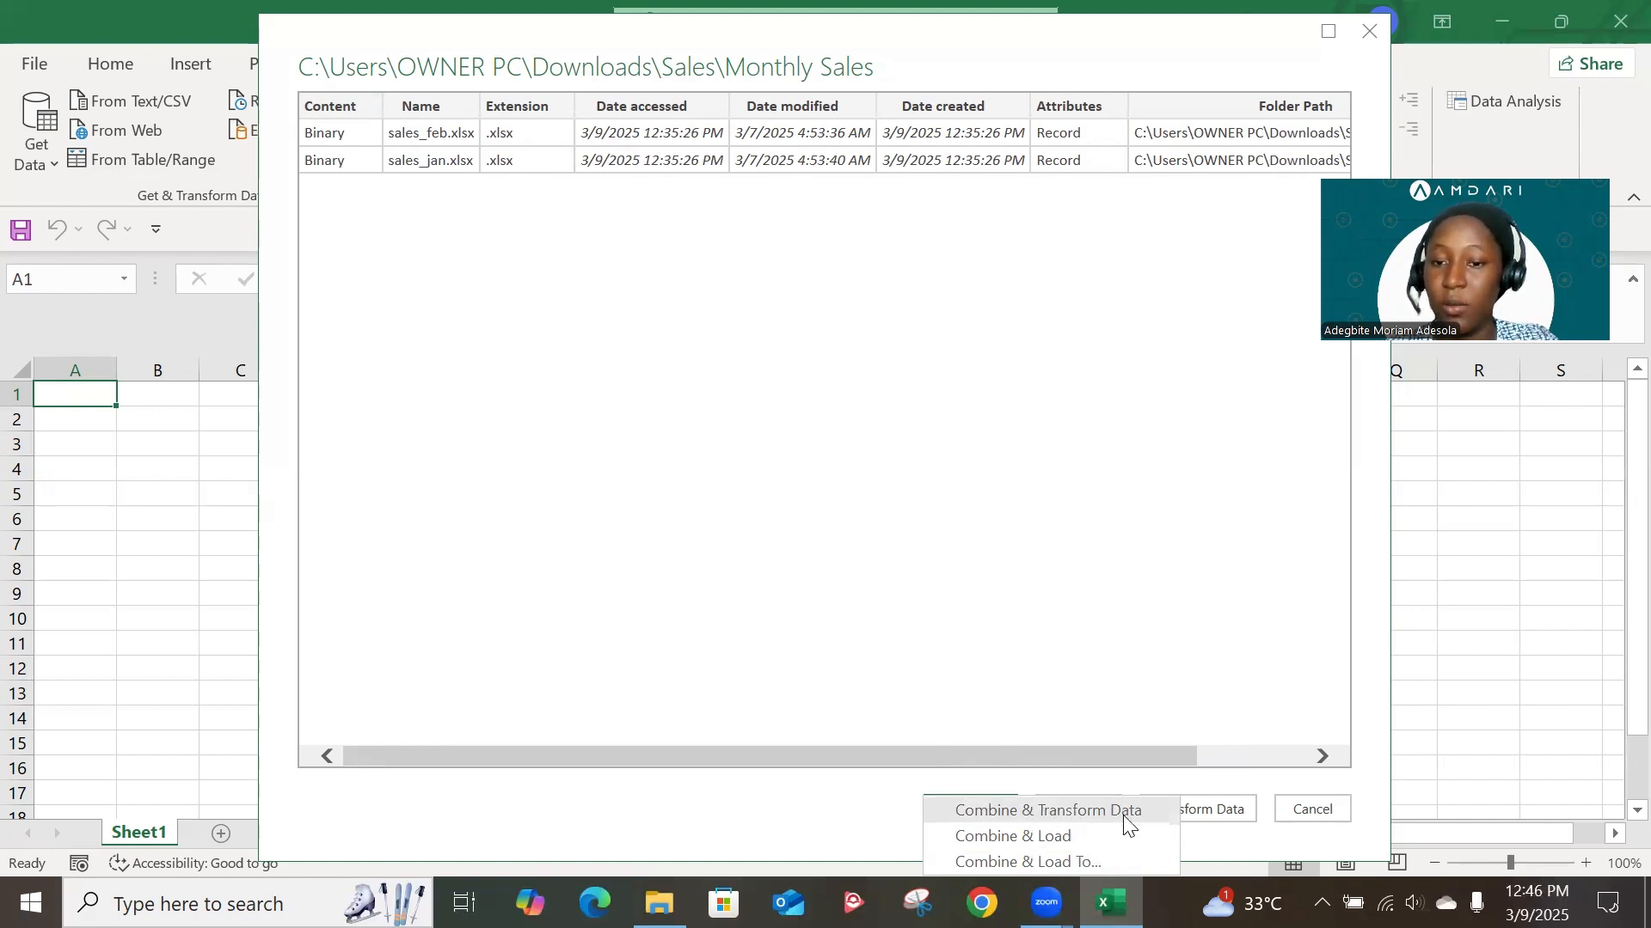
click(1062, 836)
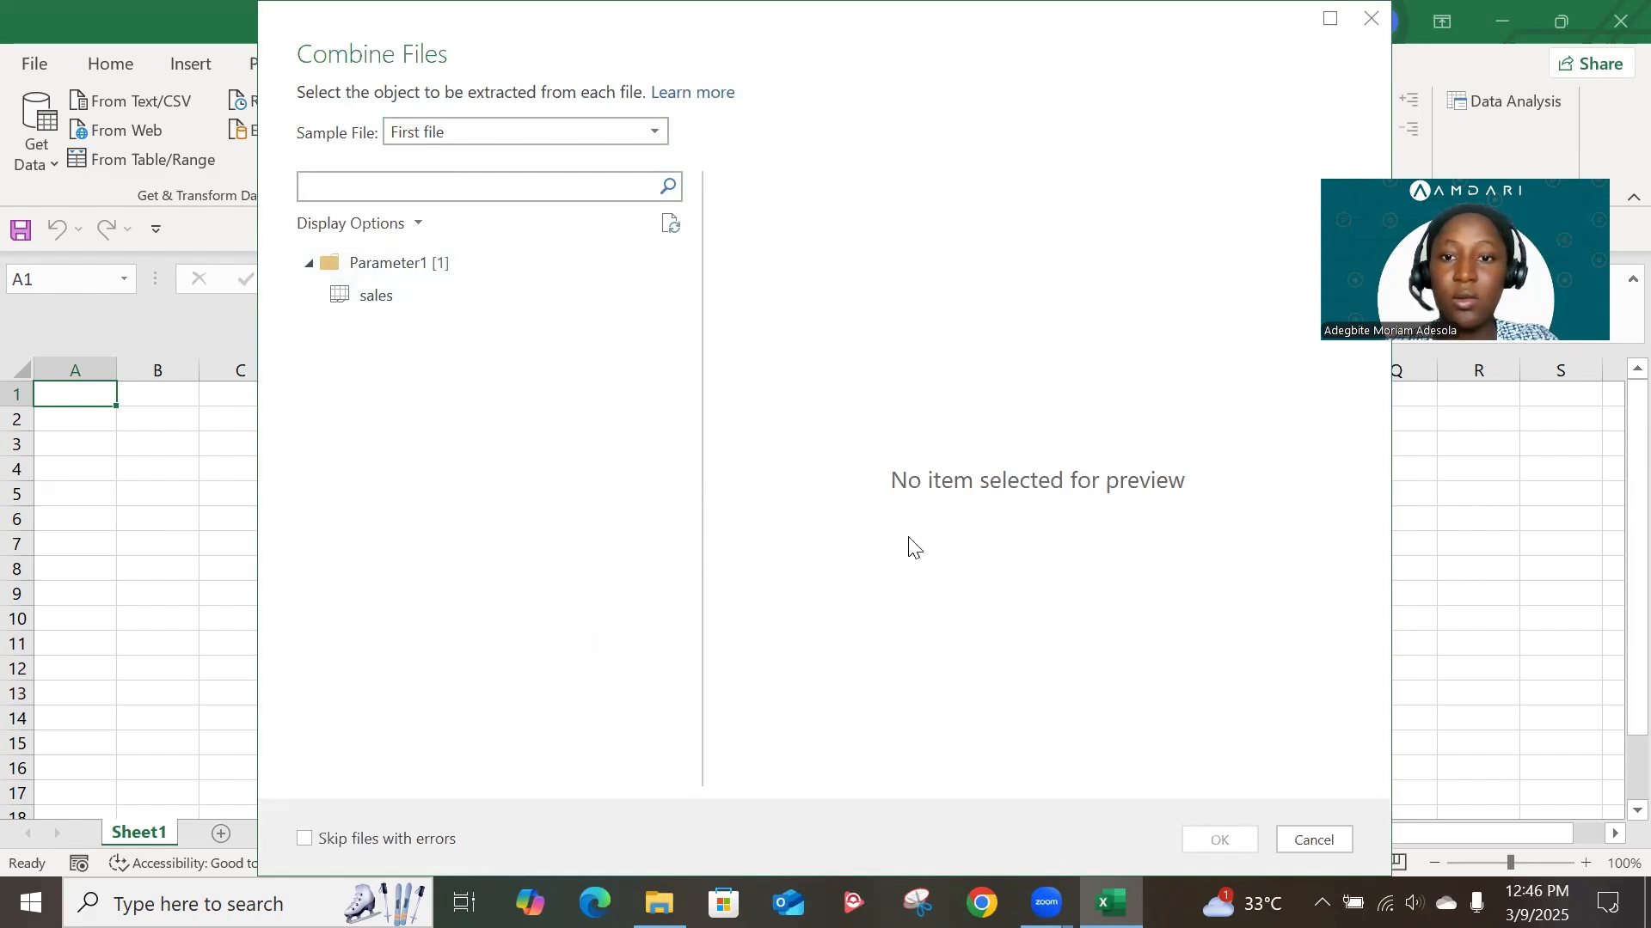
click(416, 308)
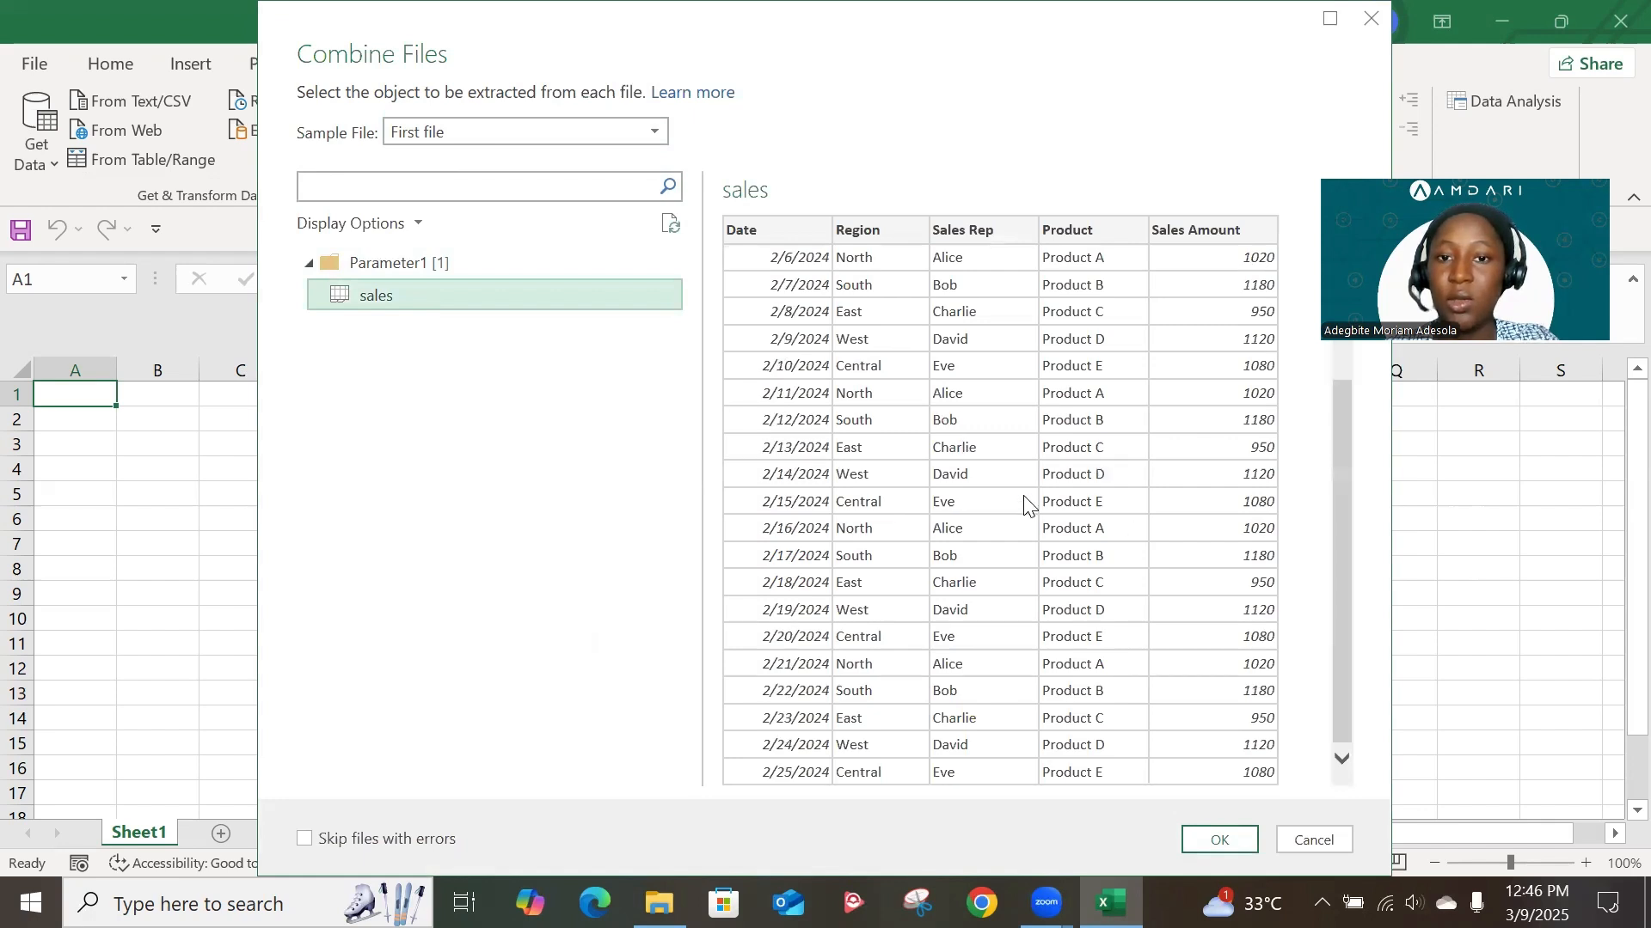
scroll(1024, 505, down, 1)
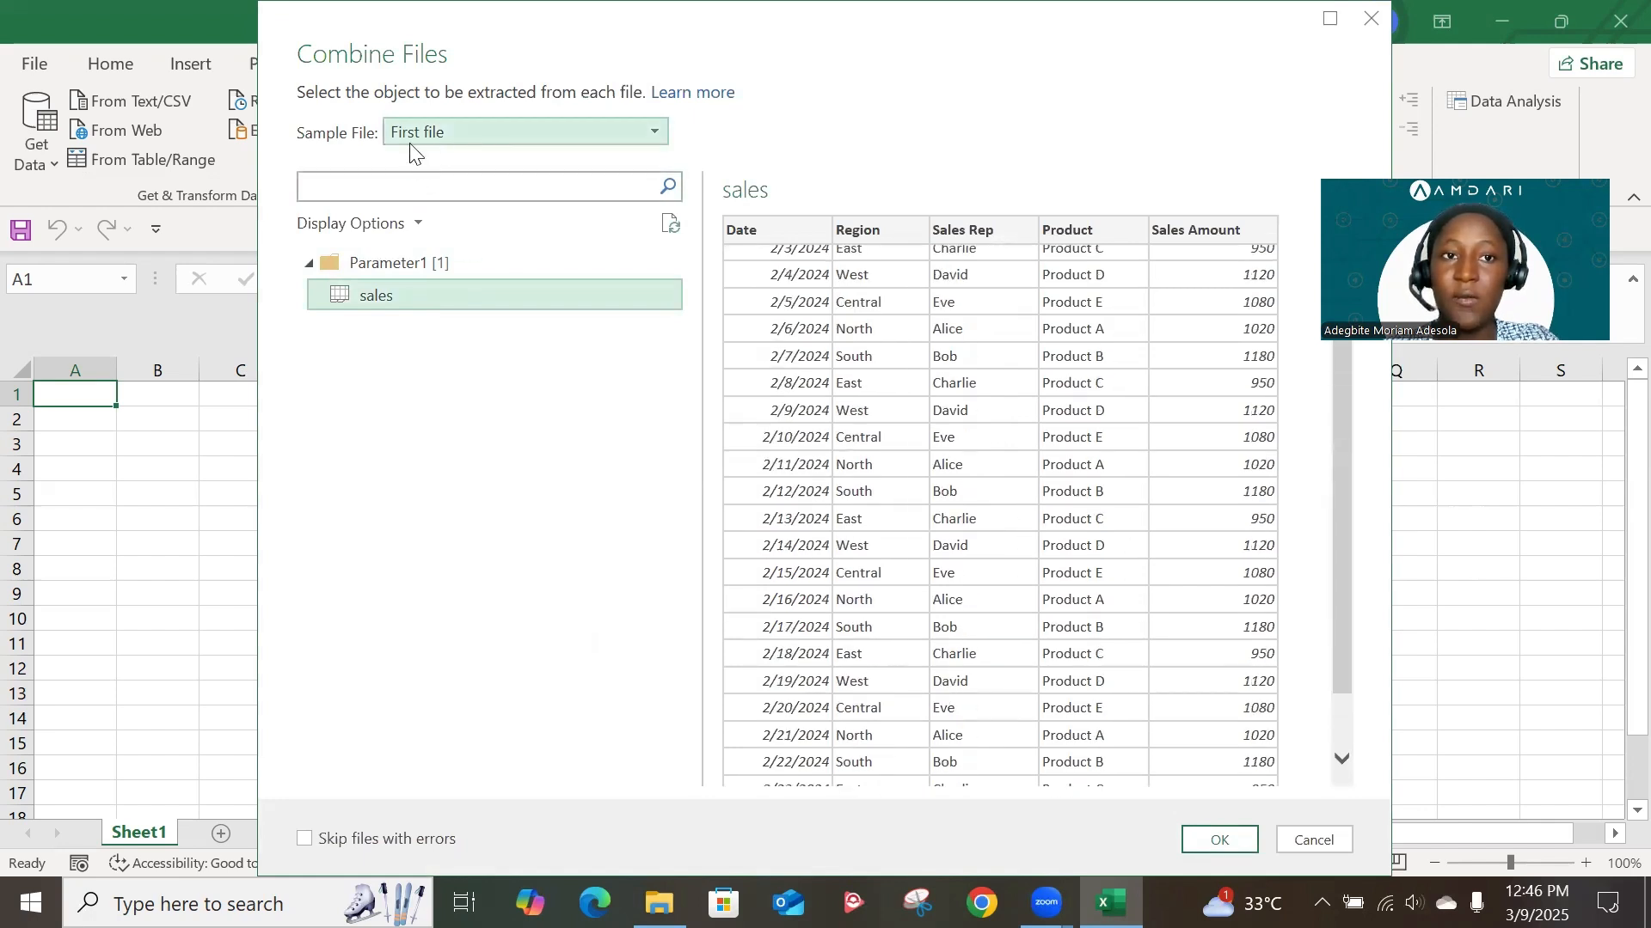
click(616, 142)
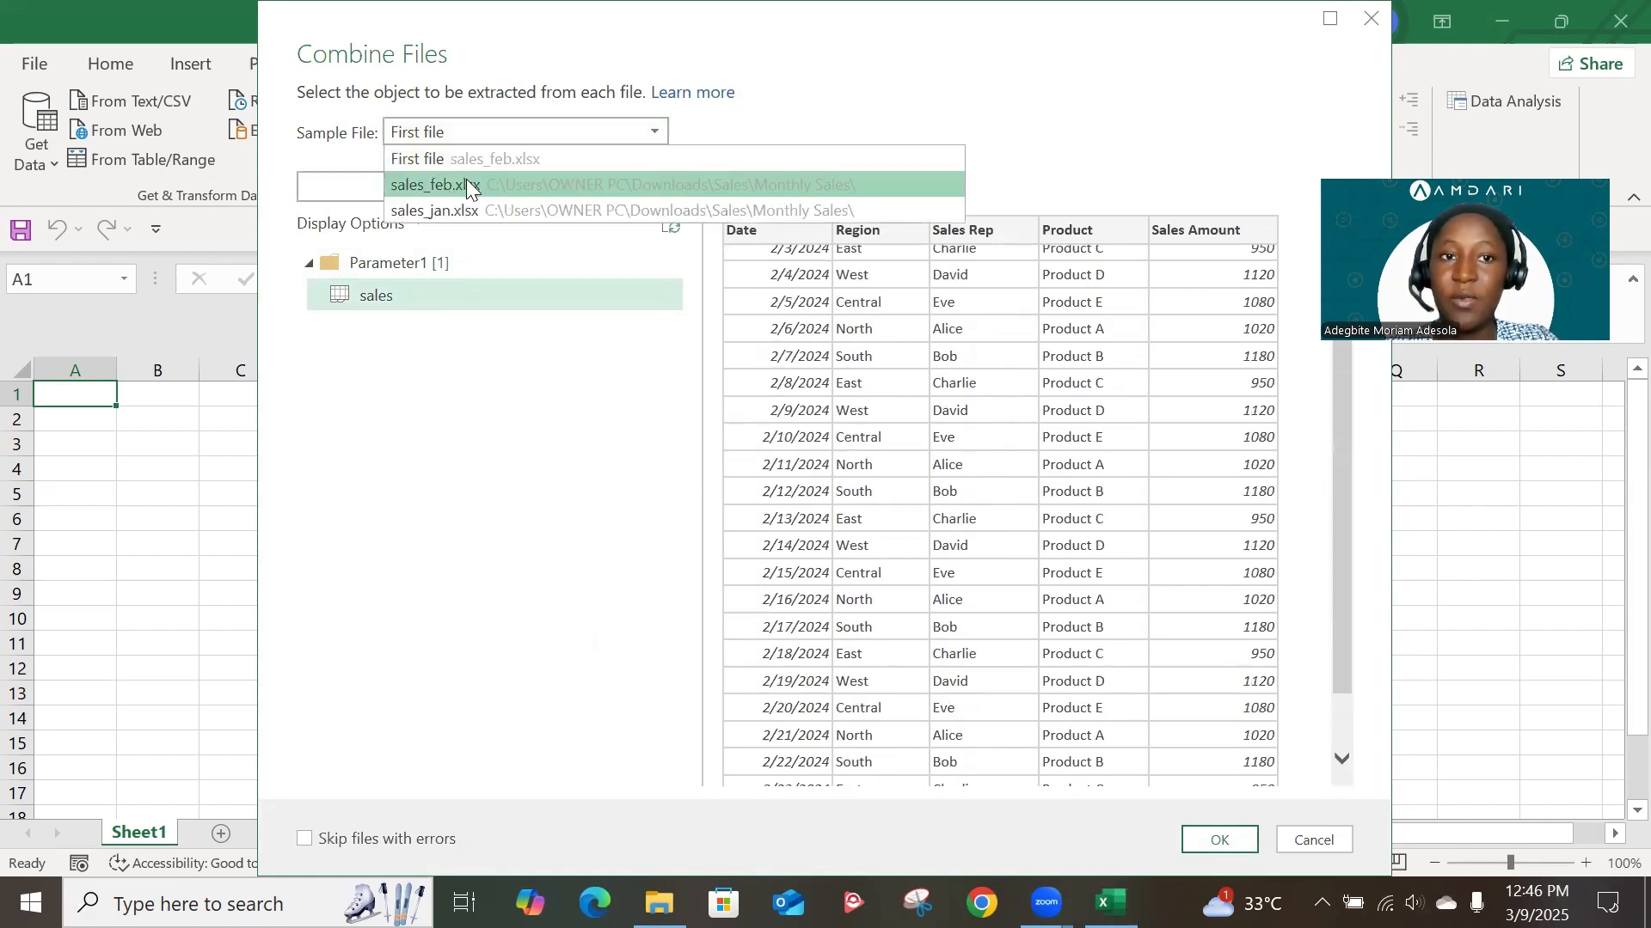
click(835, 300)
scroll(836, 300, up, 1)
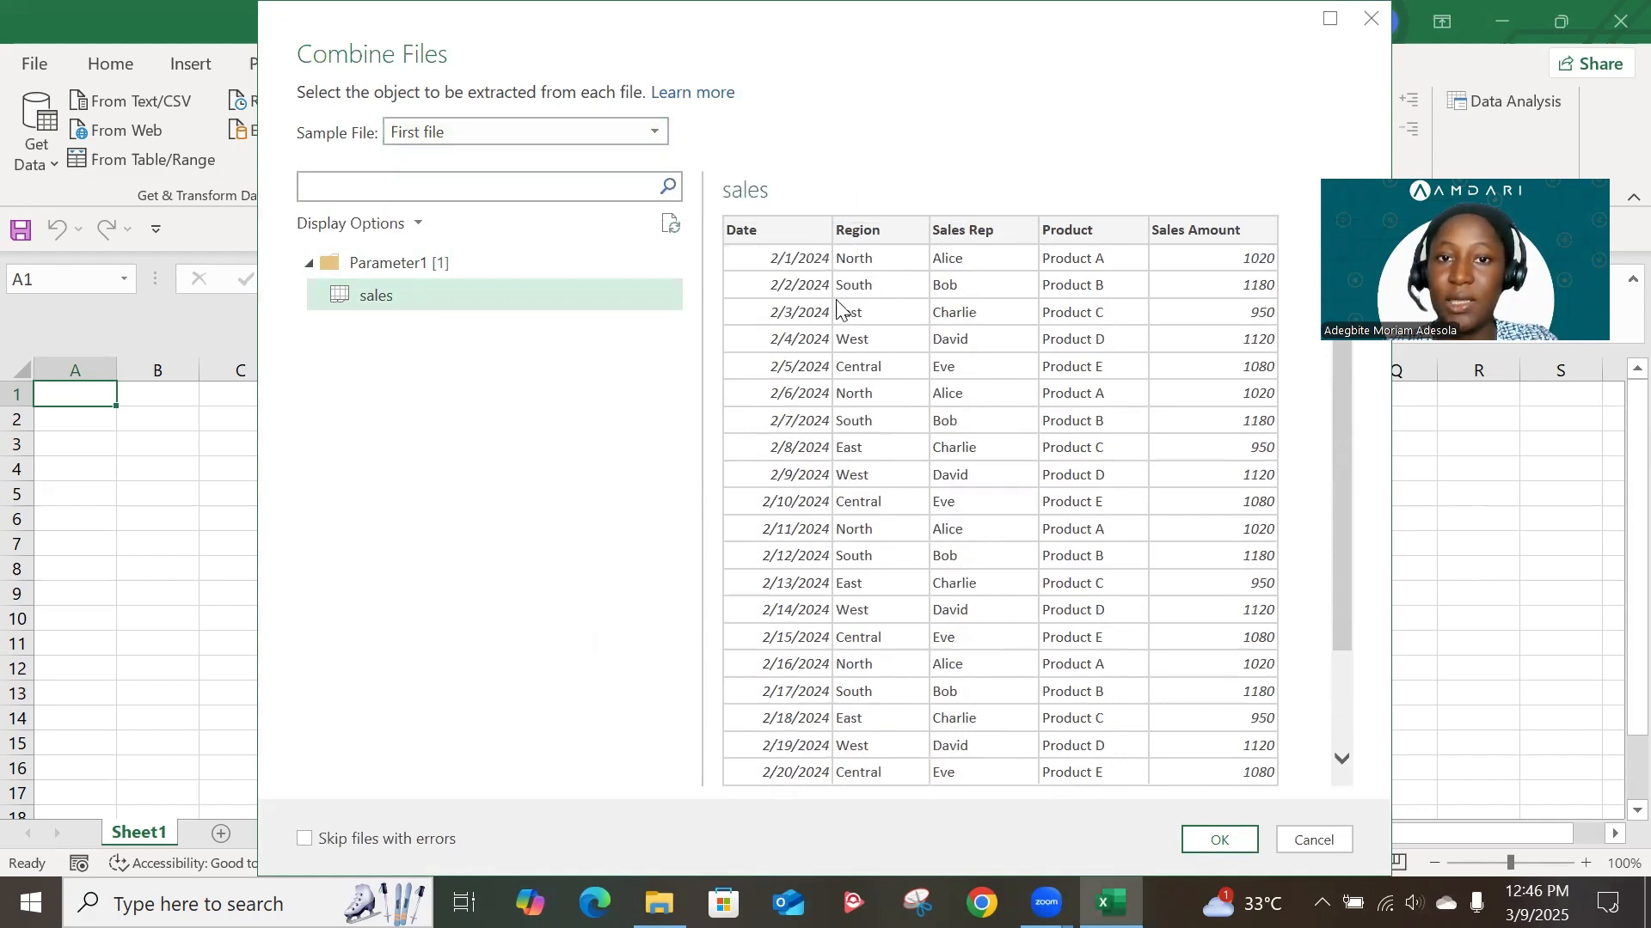
scroll(1160, 700, down, 2)
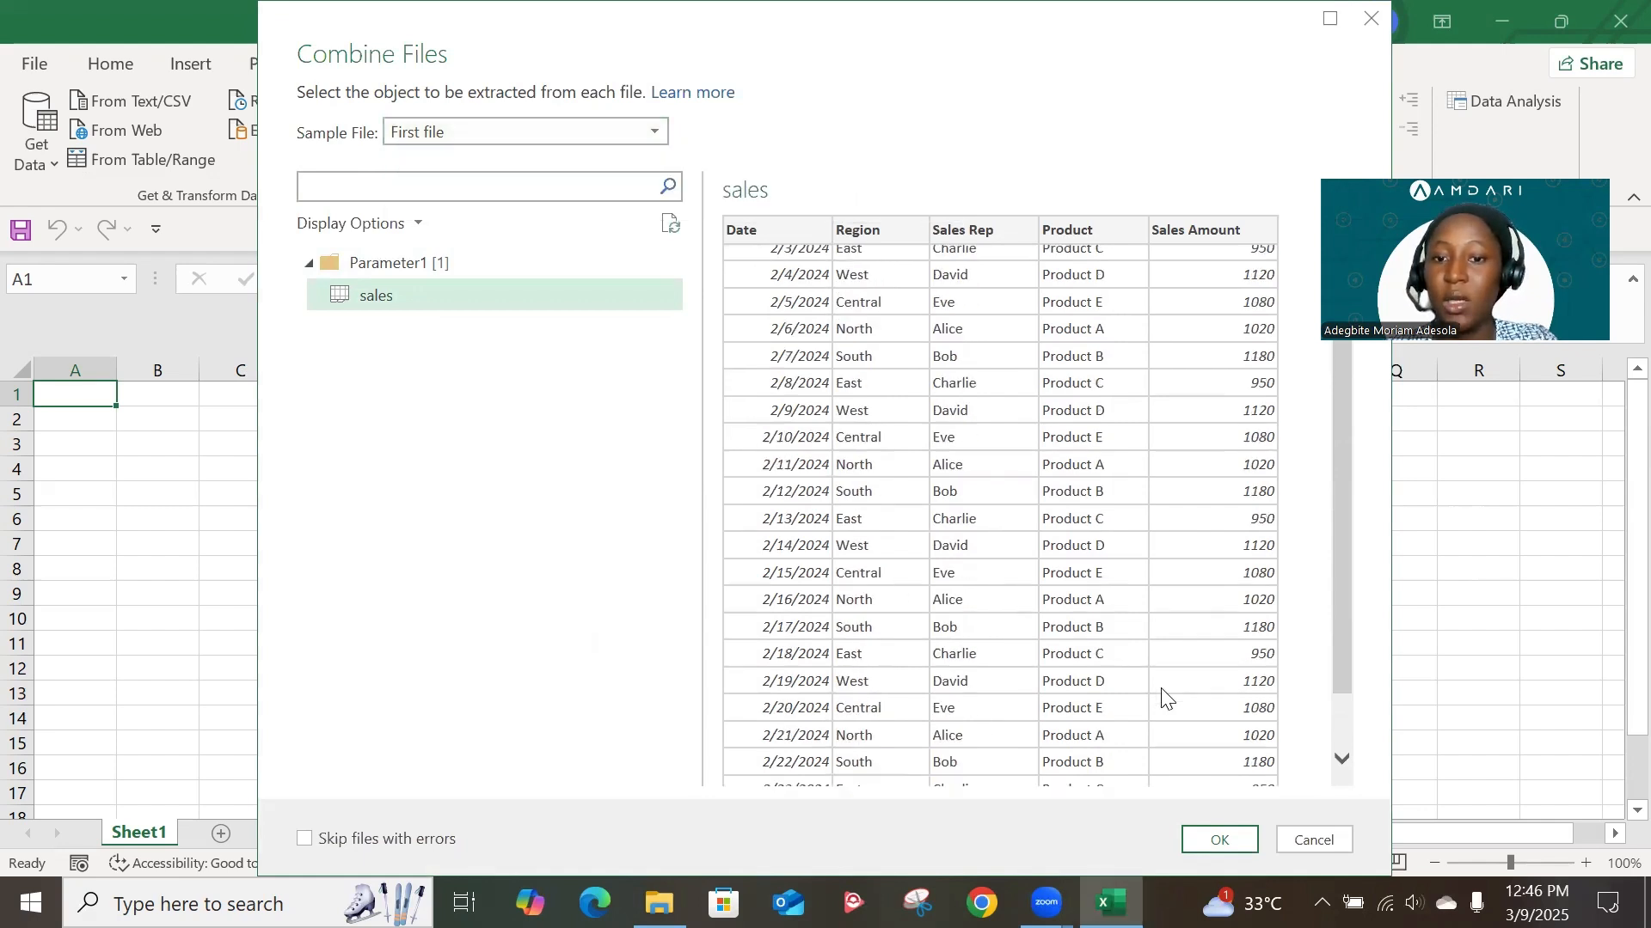
click(1220, 840)
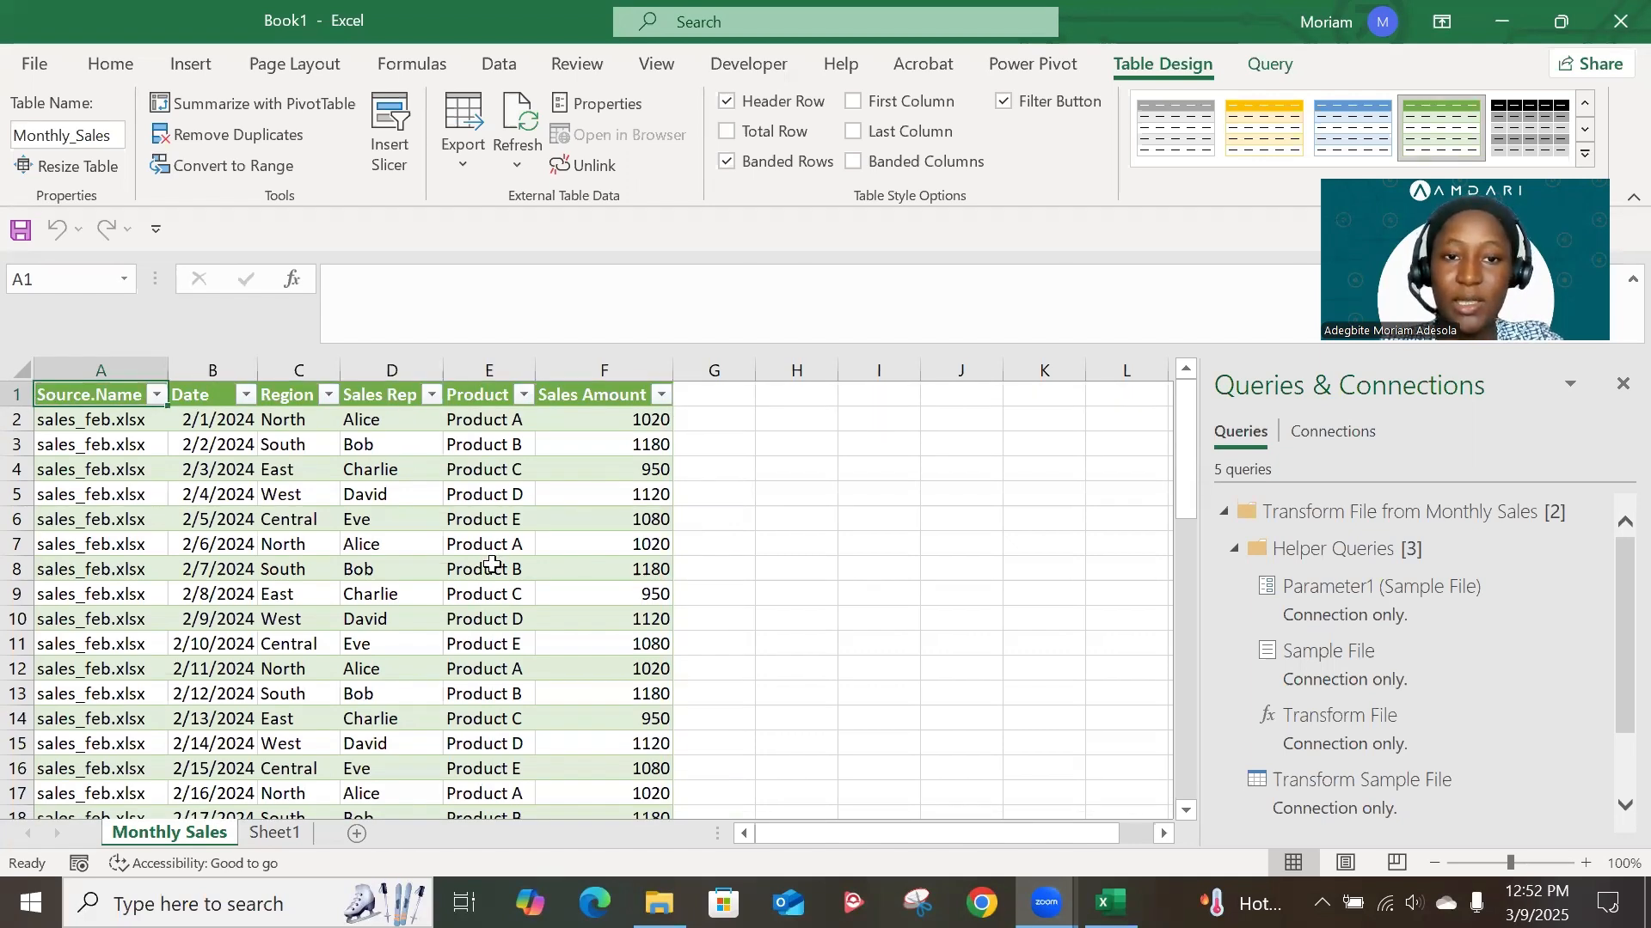
- Examine the combined table's rows and check which source files the Source.Name filter lists
scroll(491, 564, down, 1)
scroll(492, 564, down, 6)
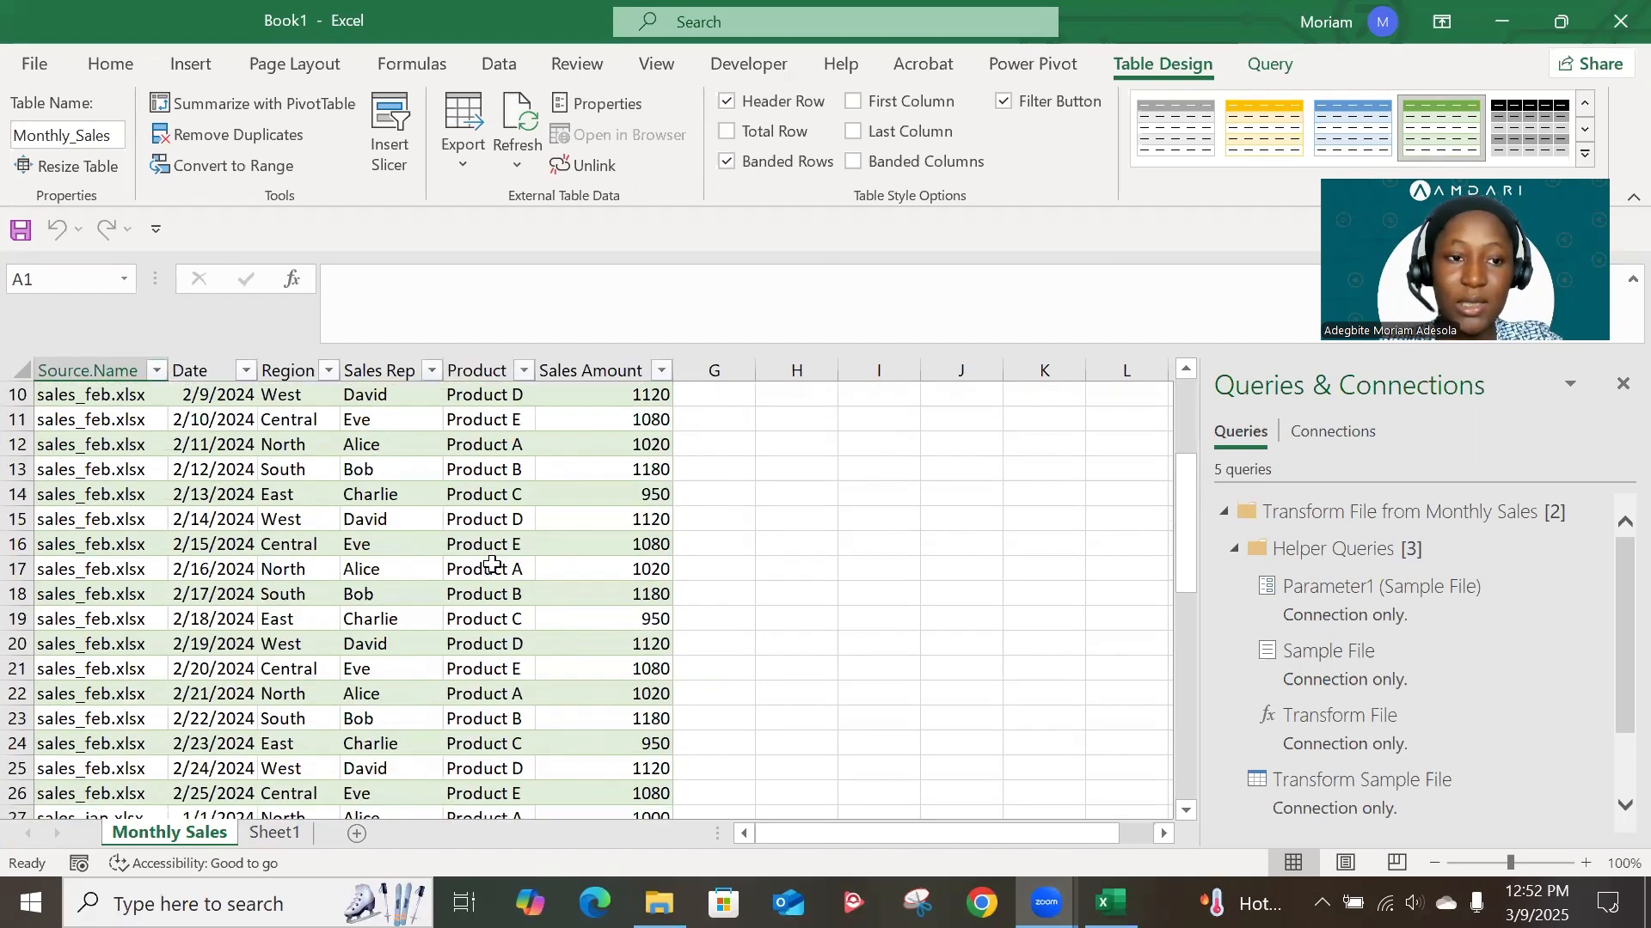
scroll(492, 564, down, 4)
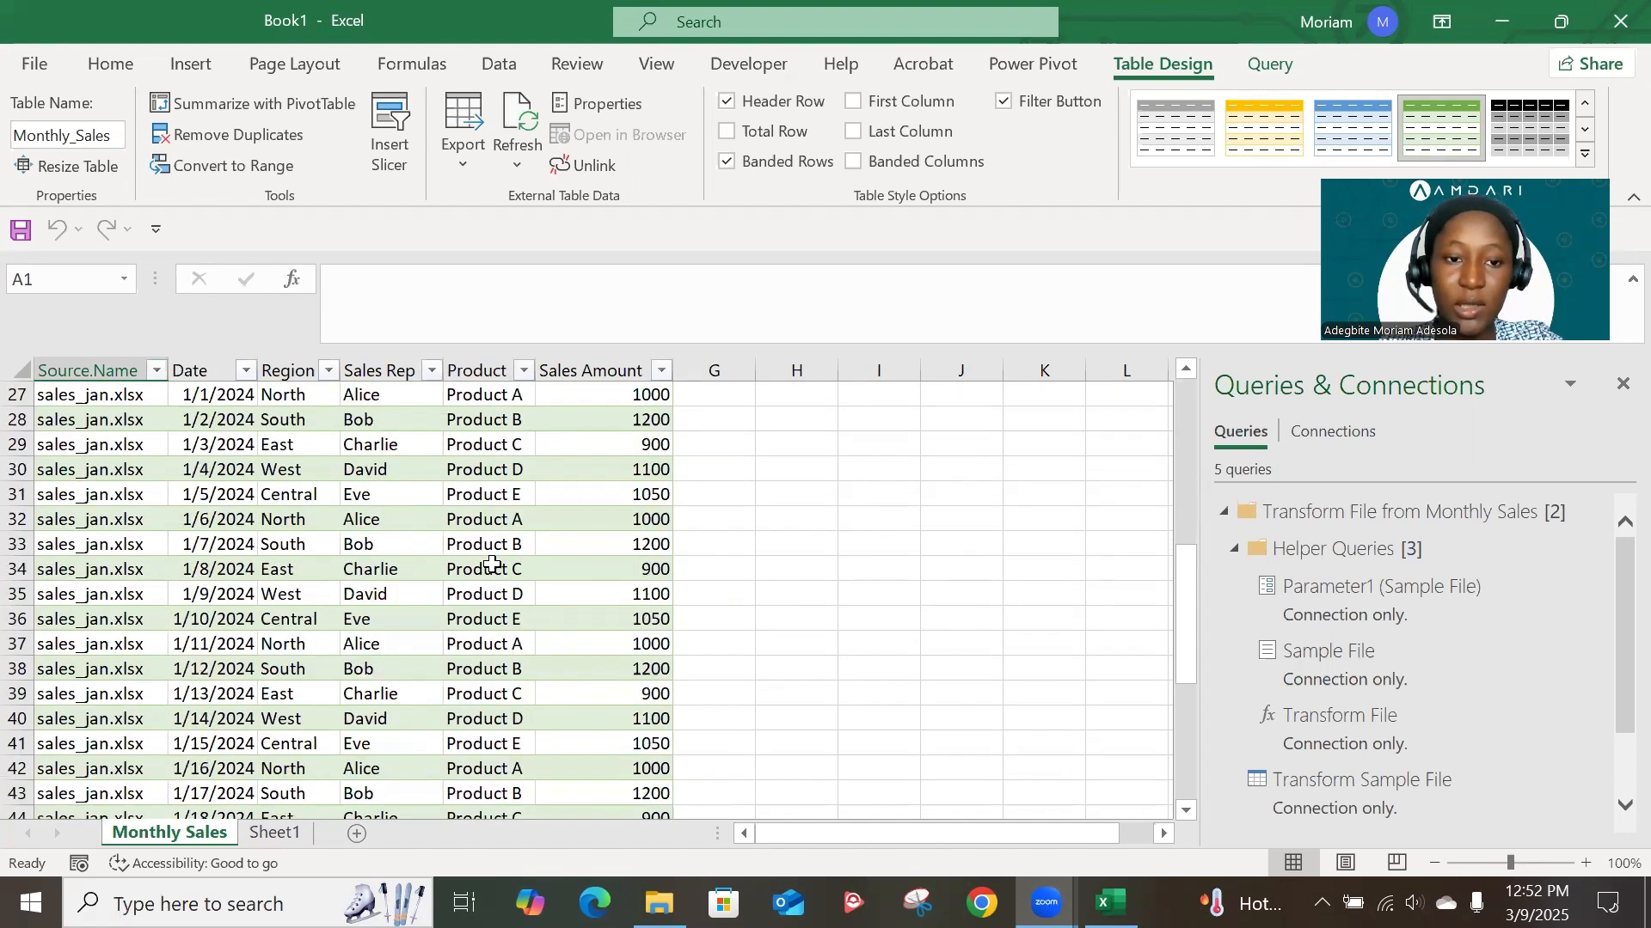
scroll(492, 564, up, 10)
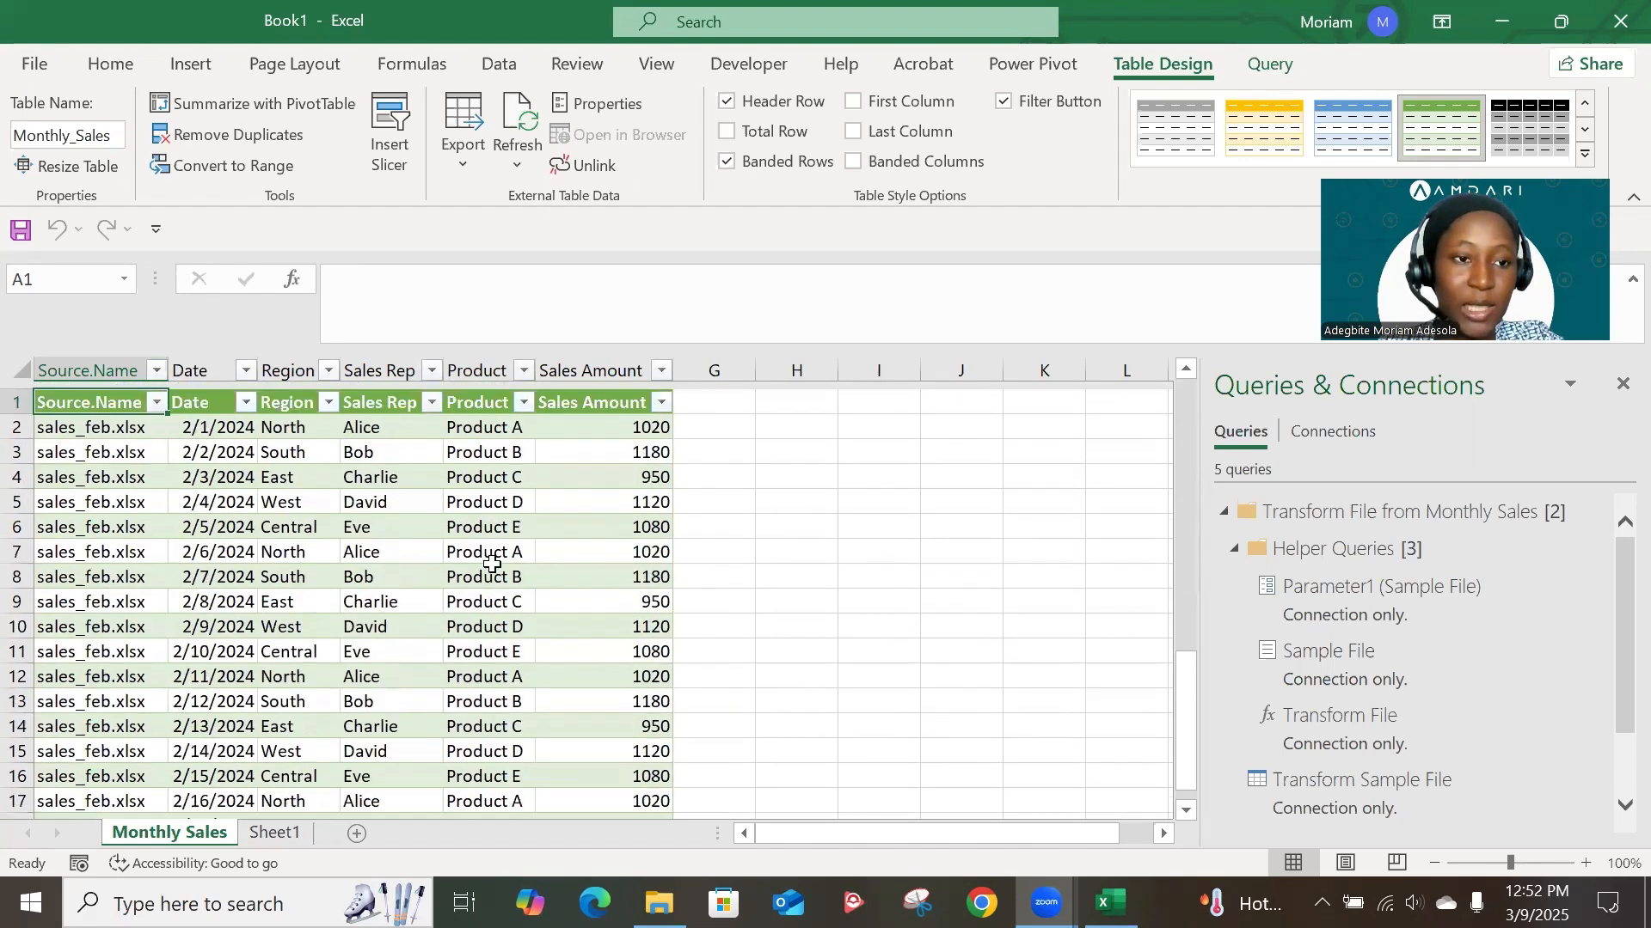
scroll(172, 503, down, 4)
scroll(172, 503, up, 4)
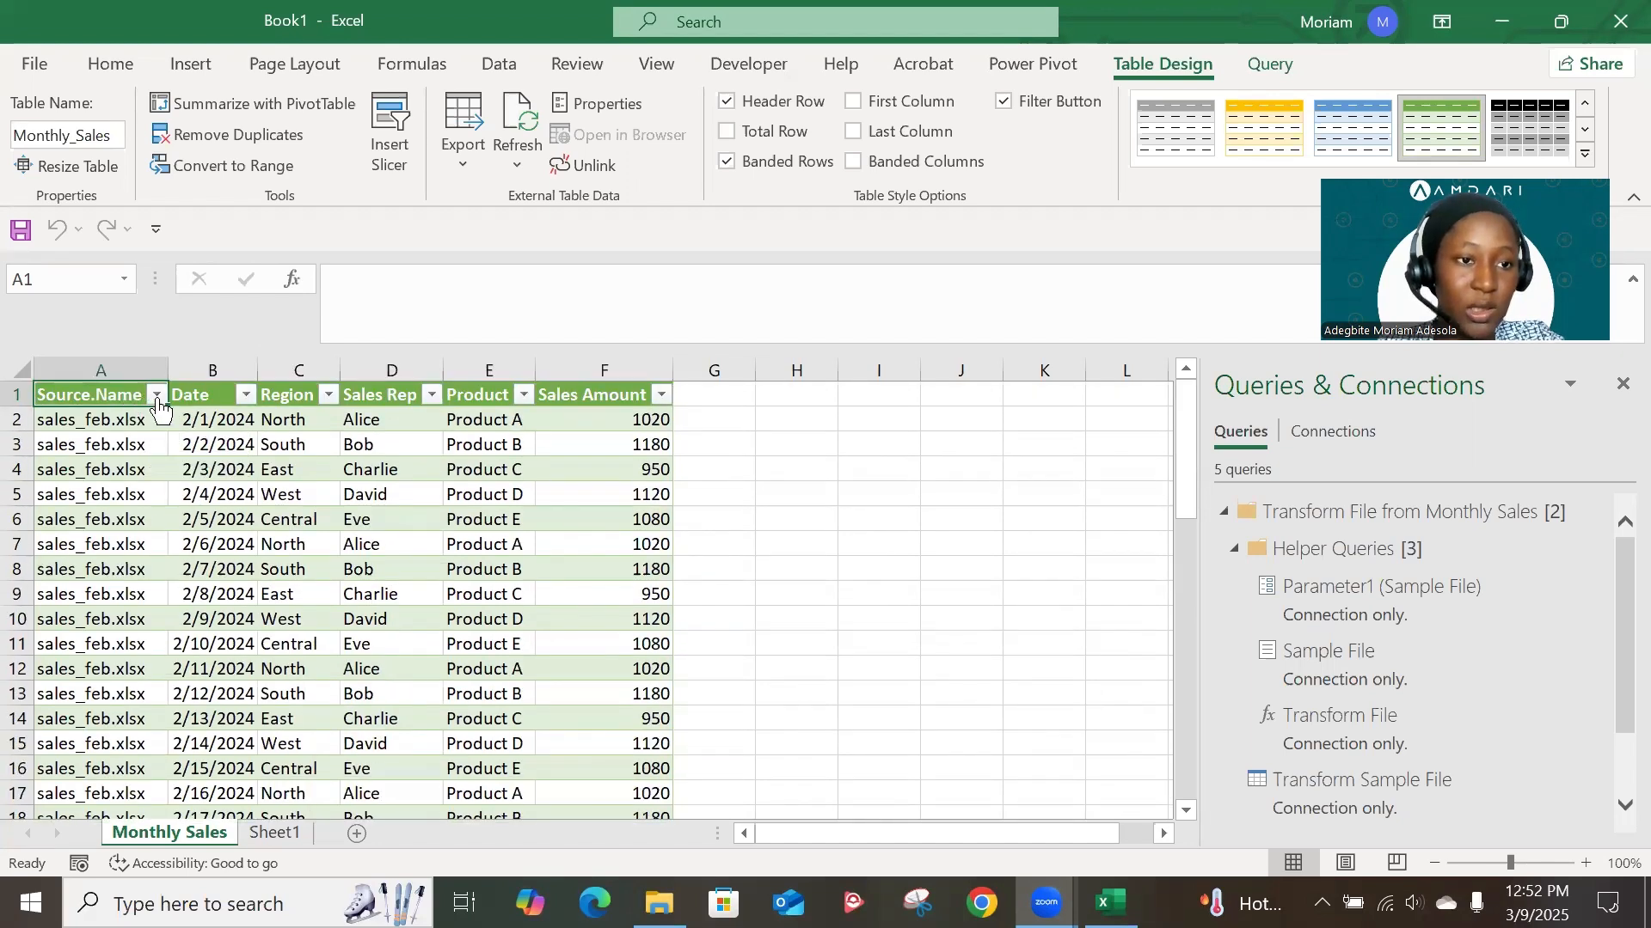
click(157, 396)
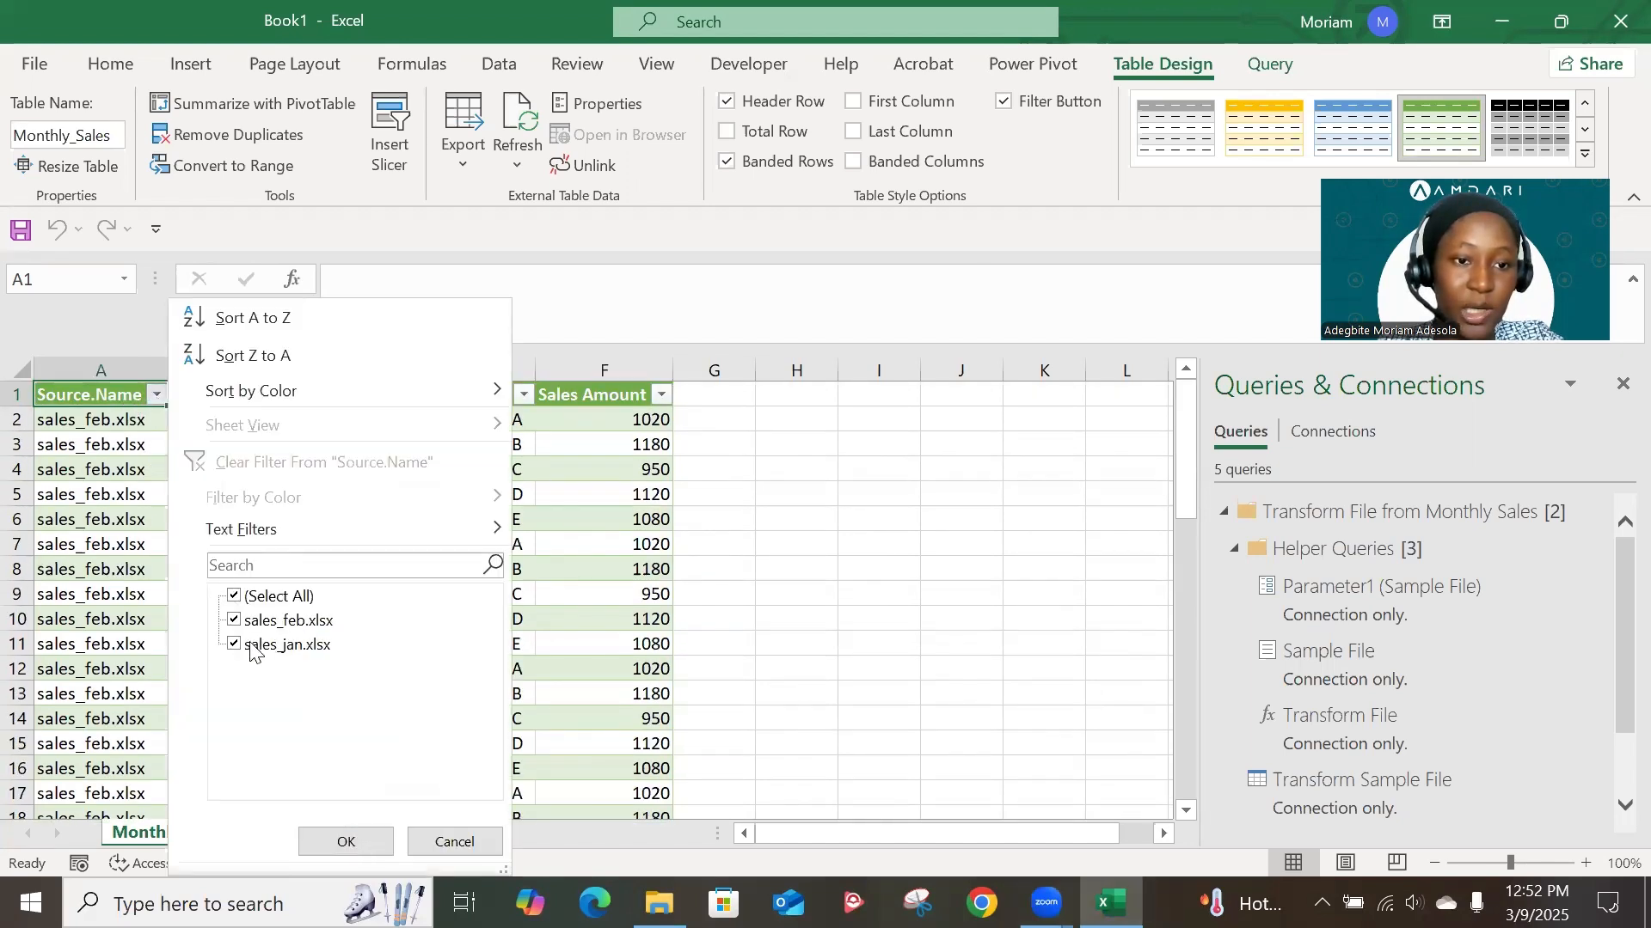
click(346, 843)
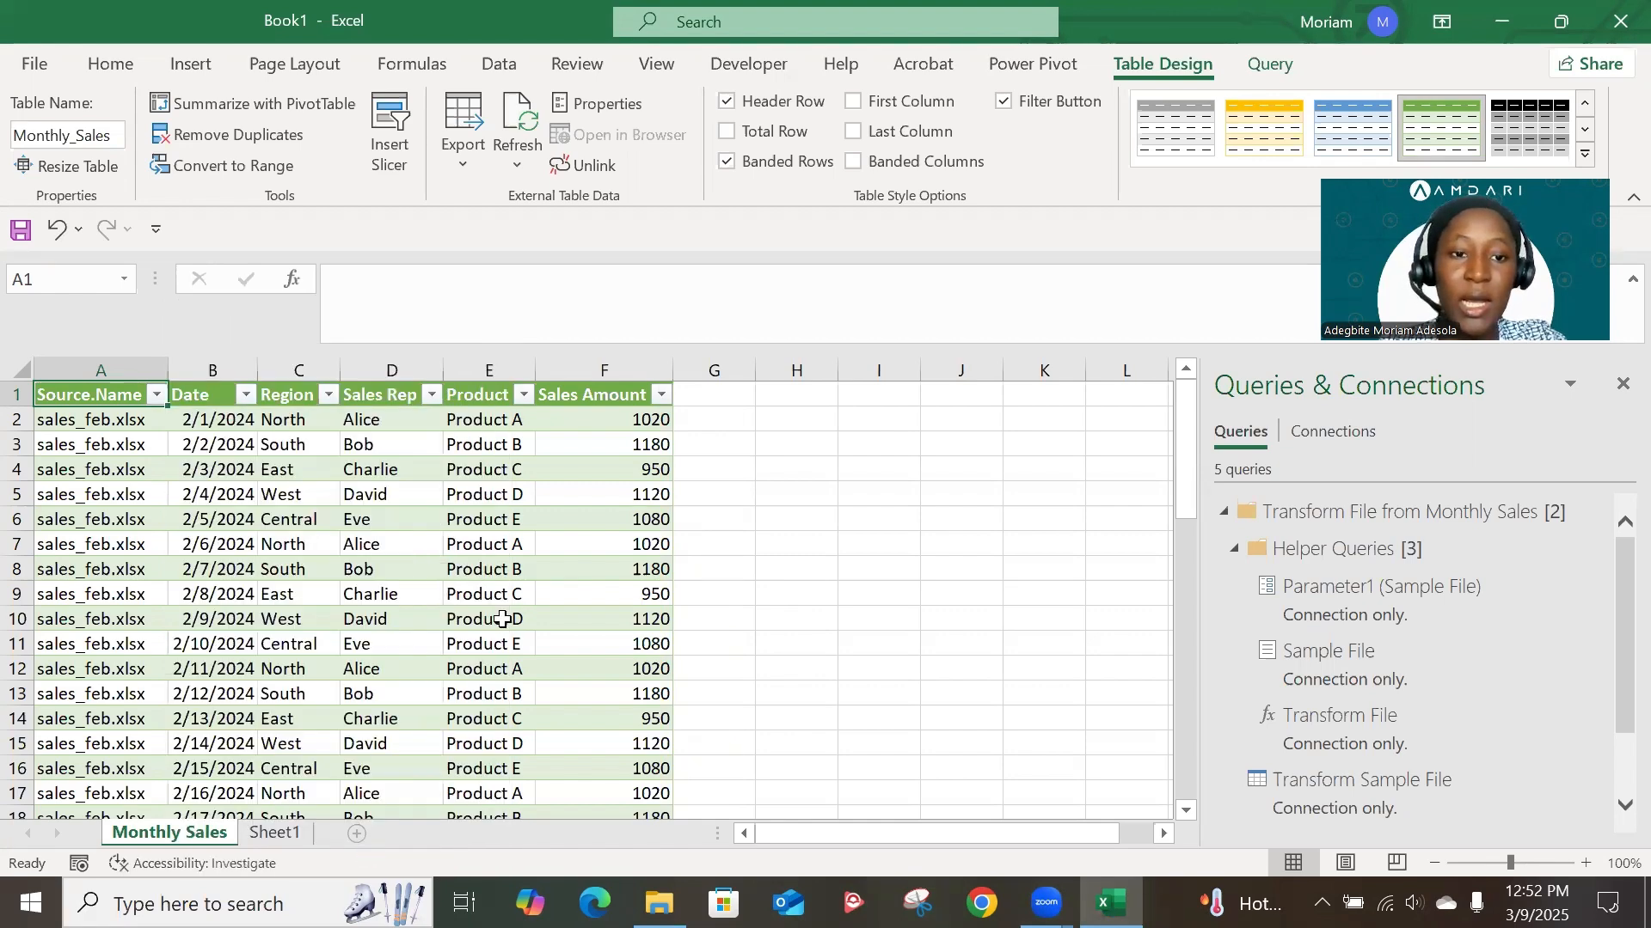
scroll(504, 621, down, 2)
scroll(504, 620, up, 2)
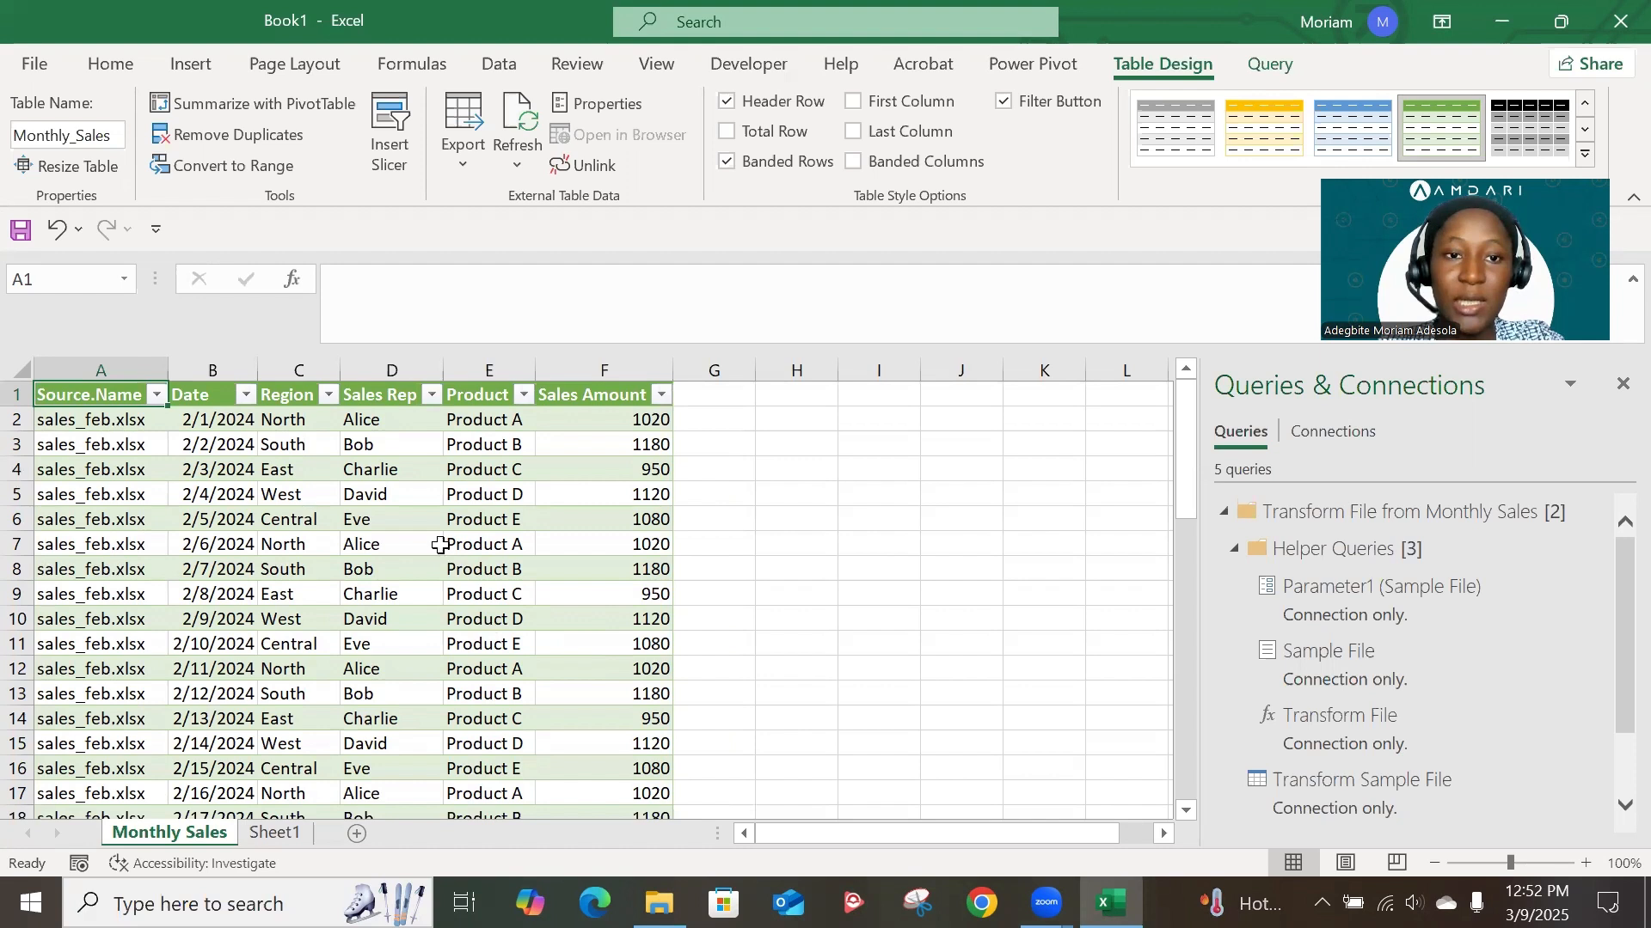
scroll(399, 594, up, 1)
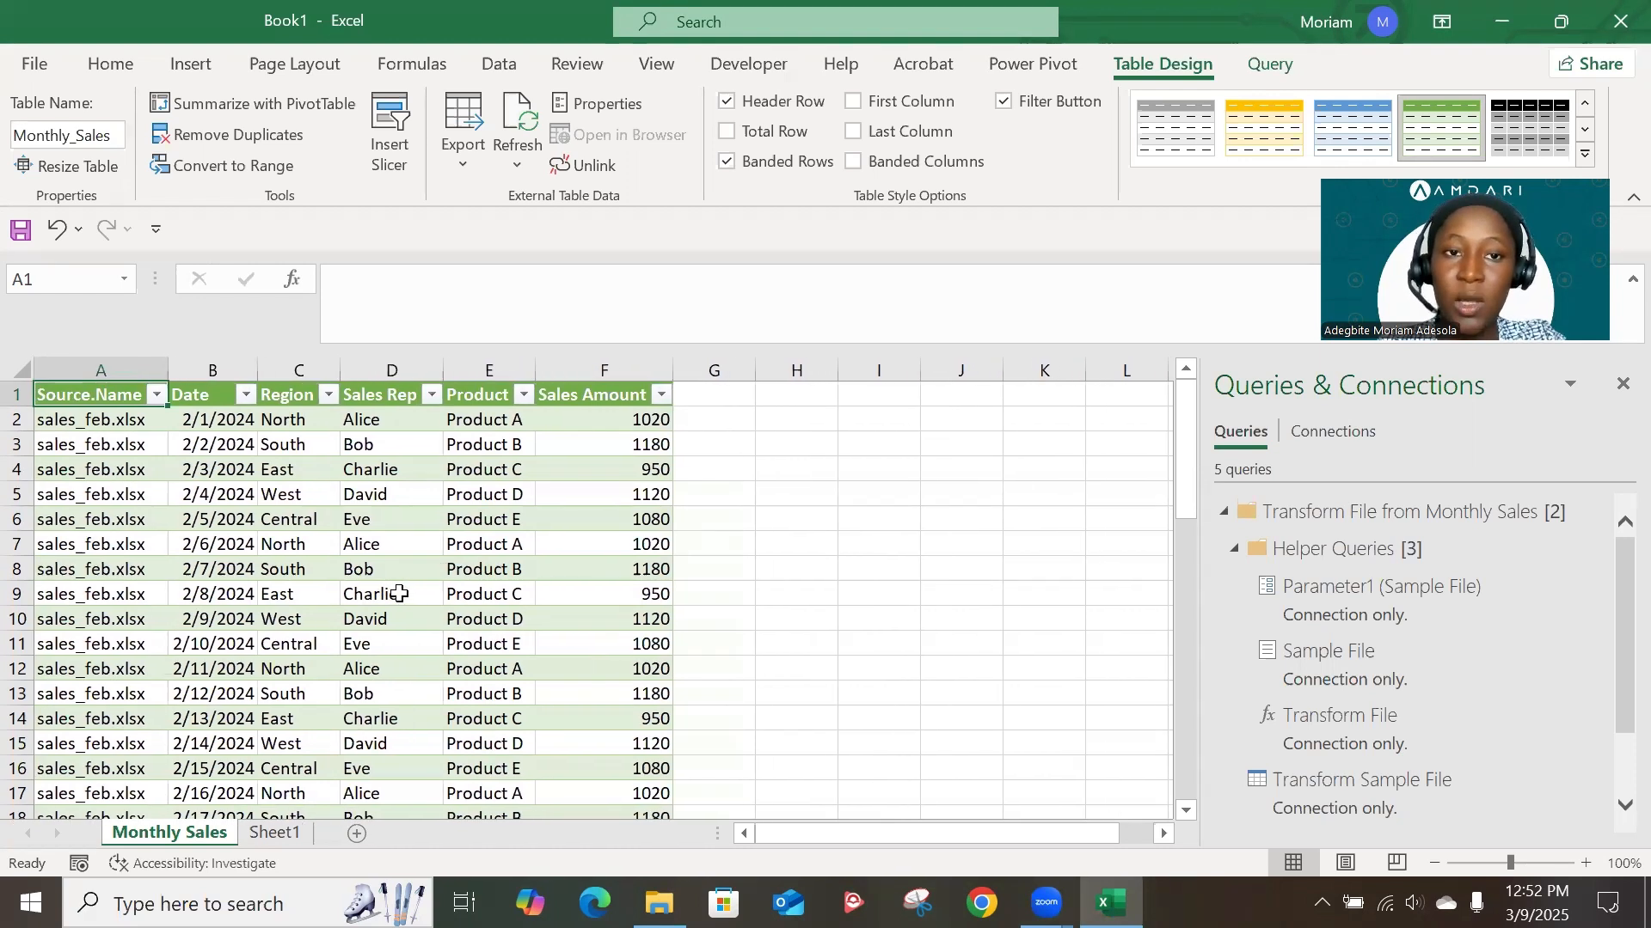
scroll(399, 595, down, 1)
scroll(399, 594, up, 1)
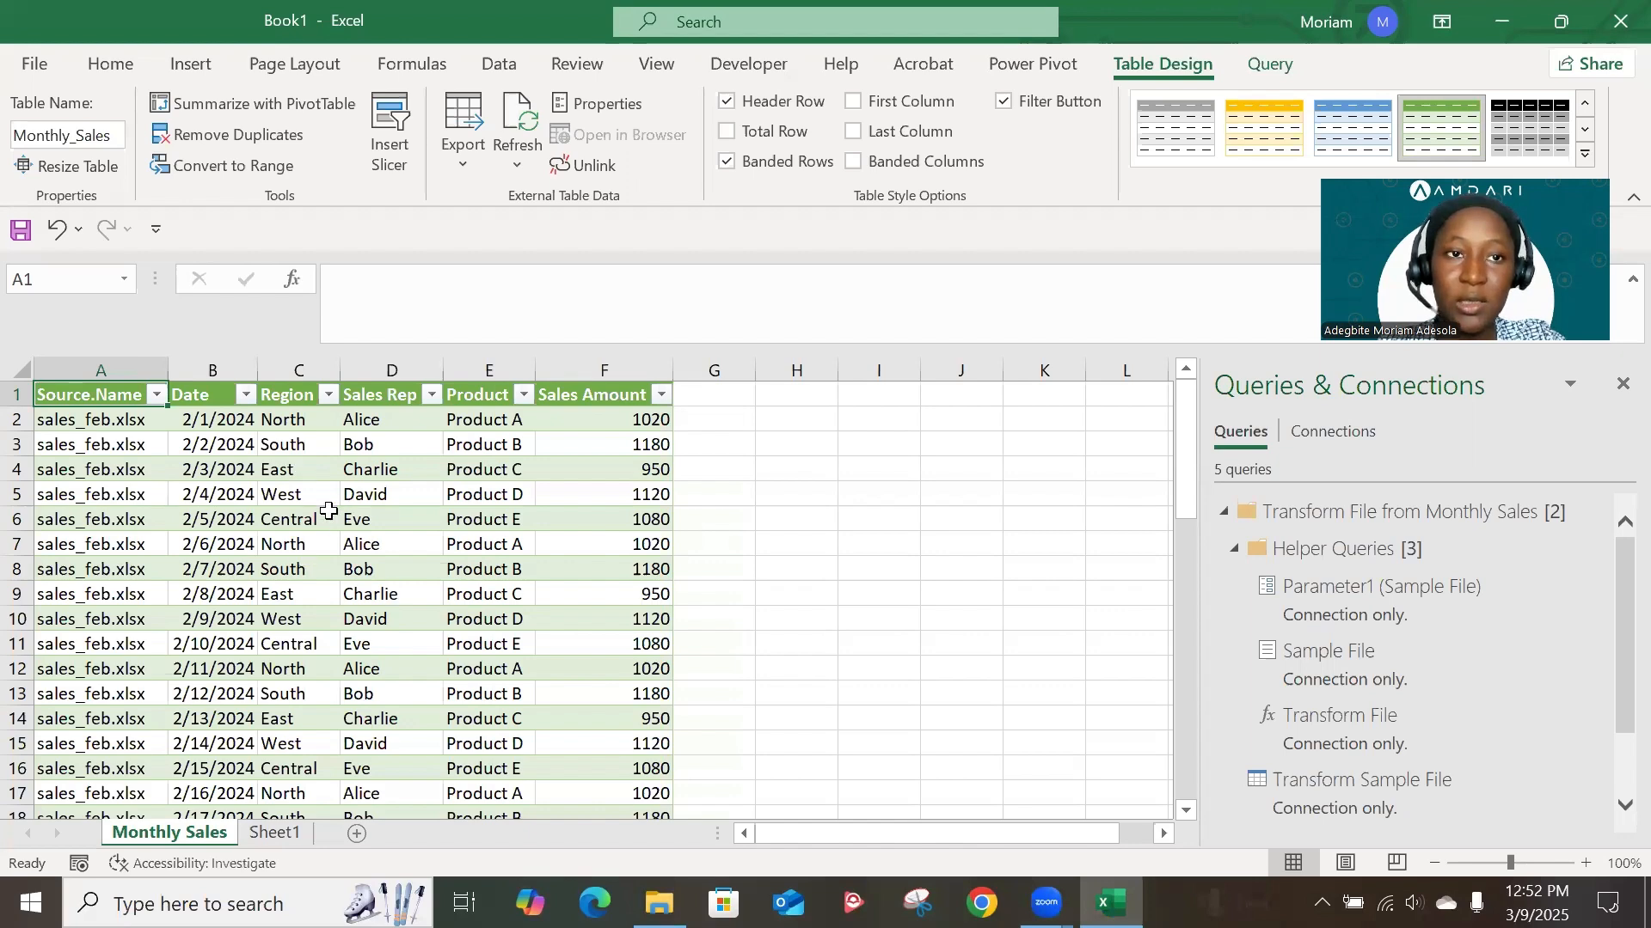
click(328, 511)
scroll(329, 511, down, 3)
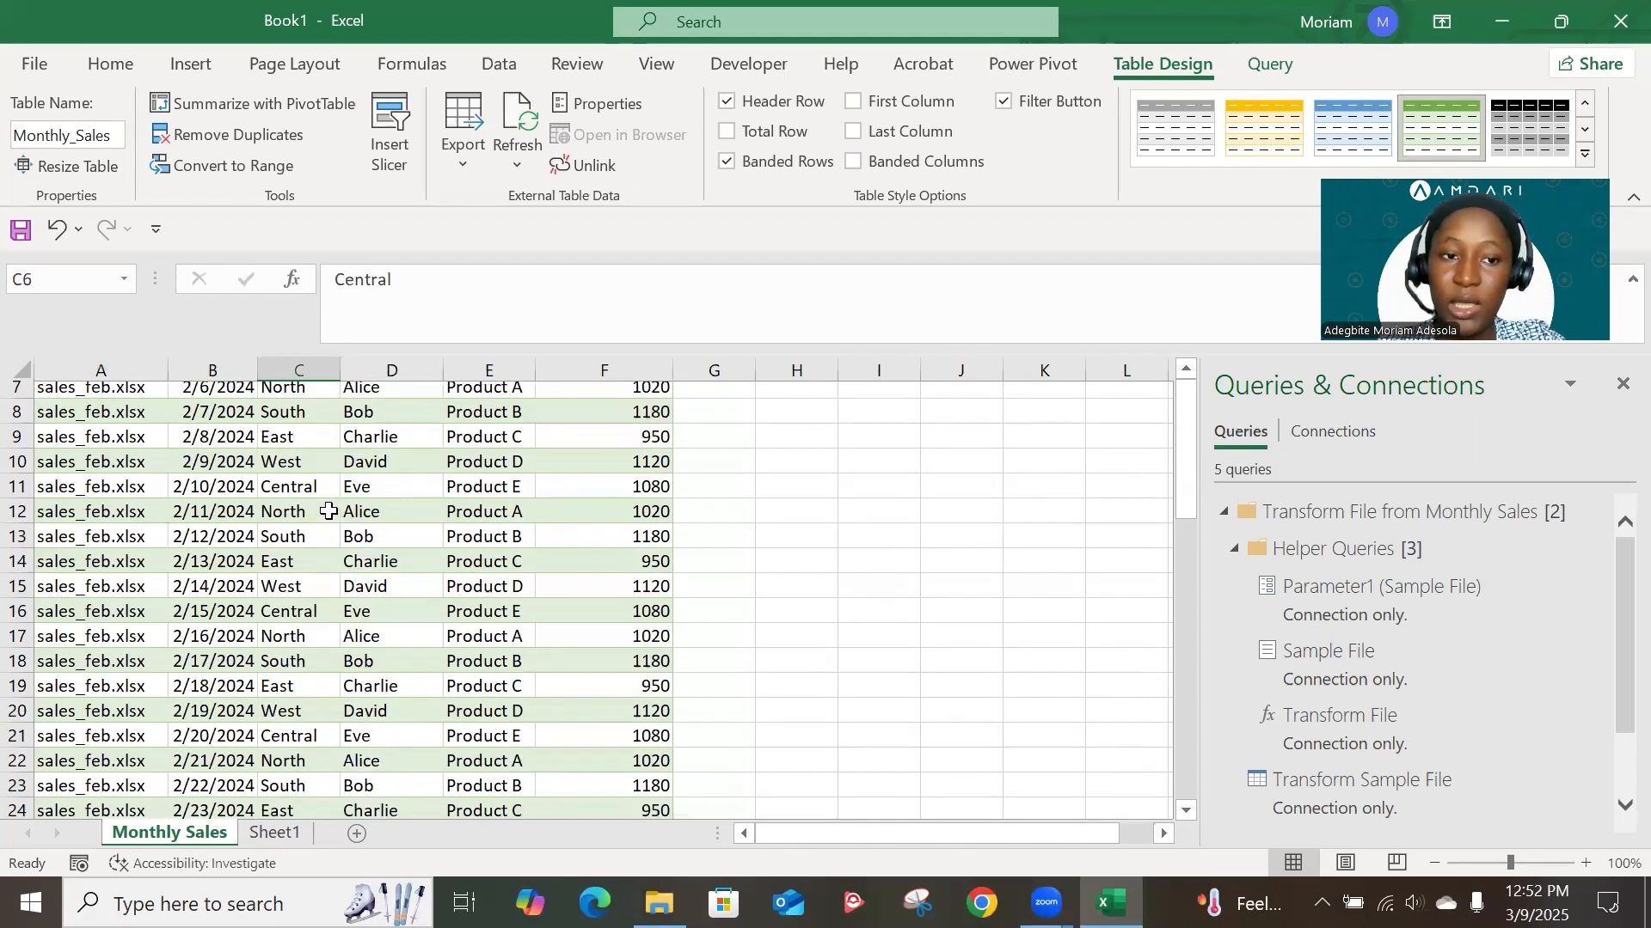
scroll(329, 511, up, 3)
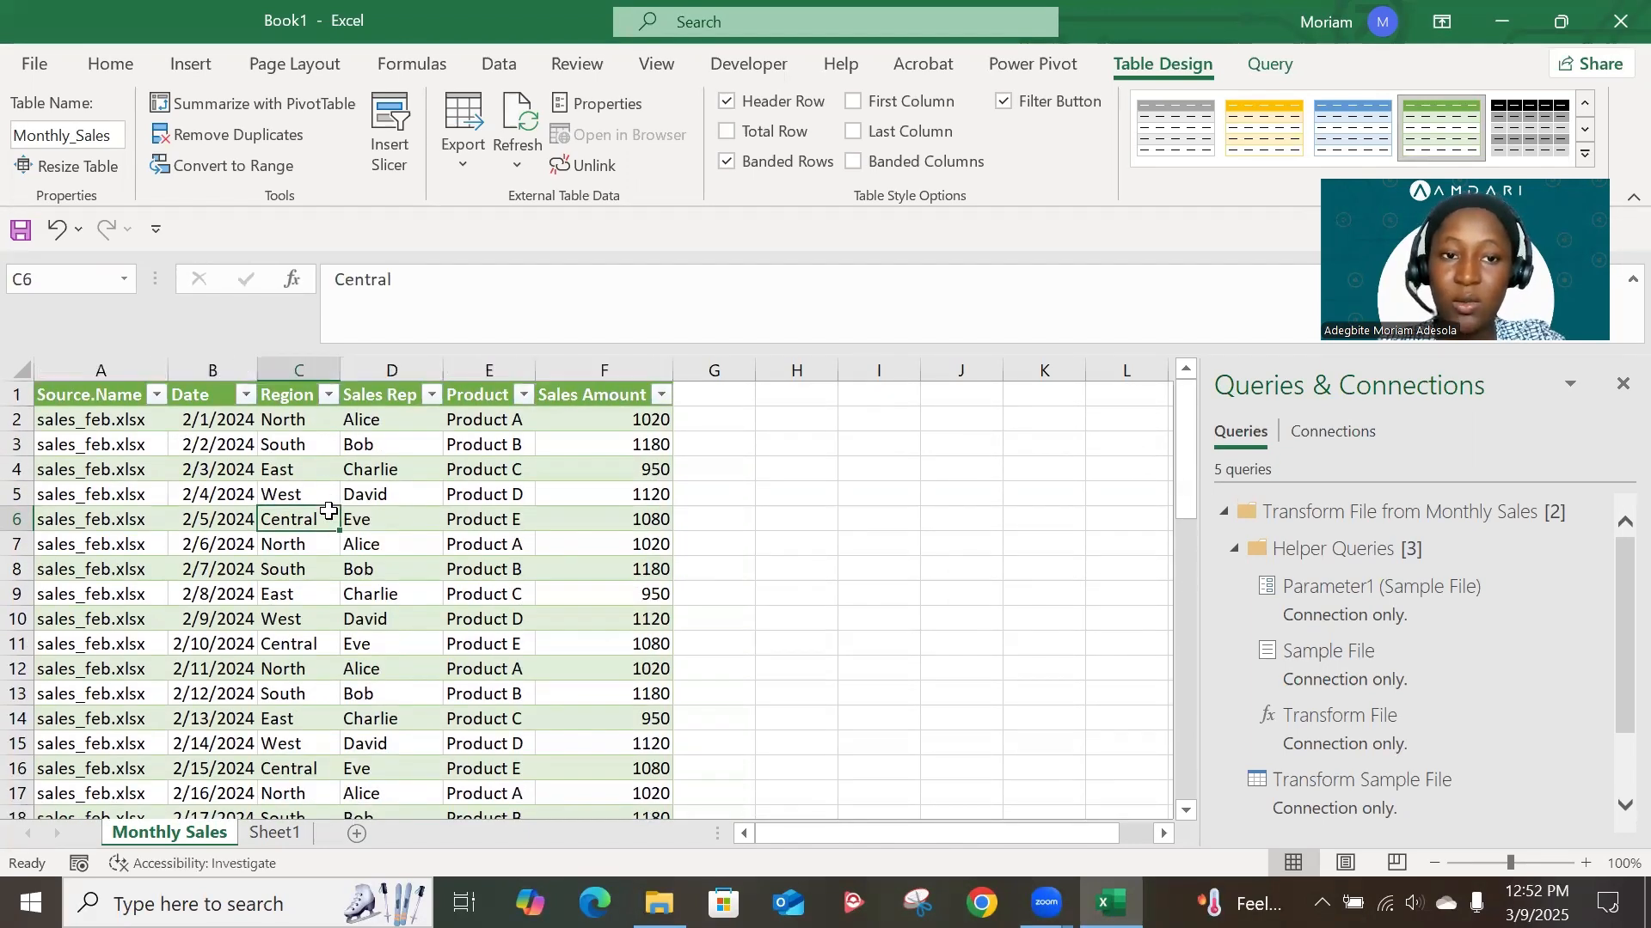
scroll(328, 511, down, 2)
scroll(330, 514, up, 2)
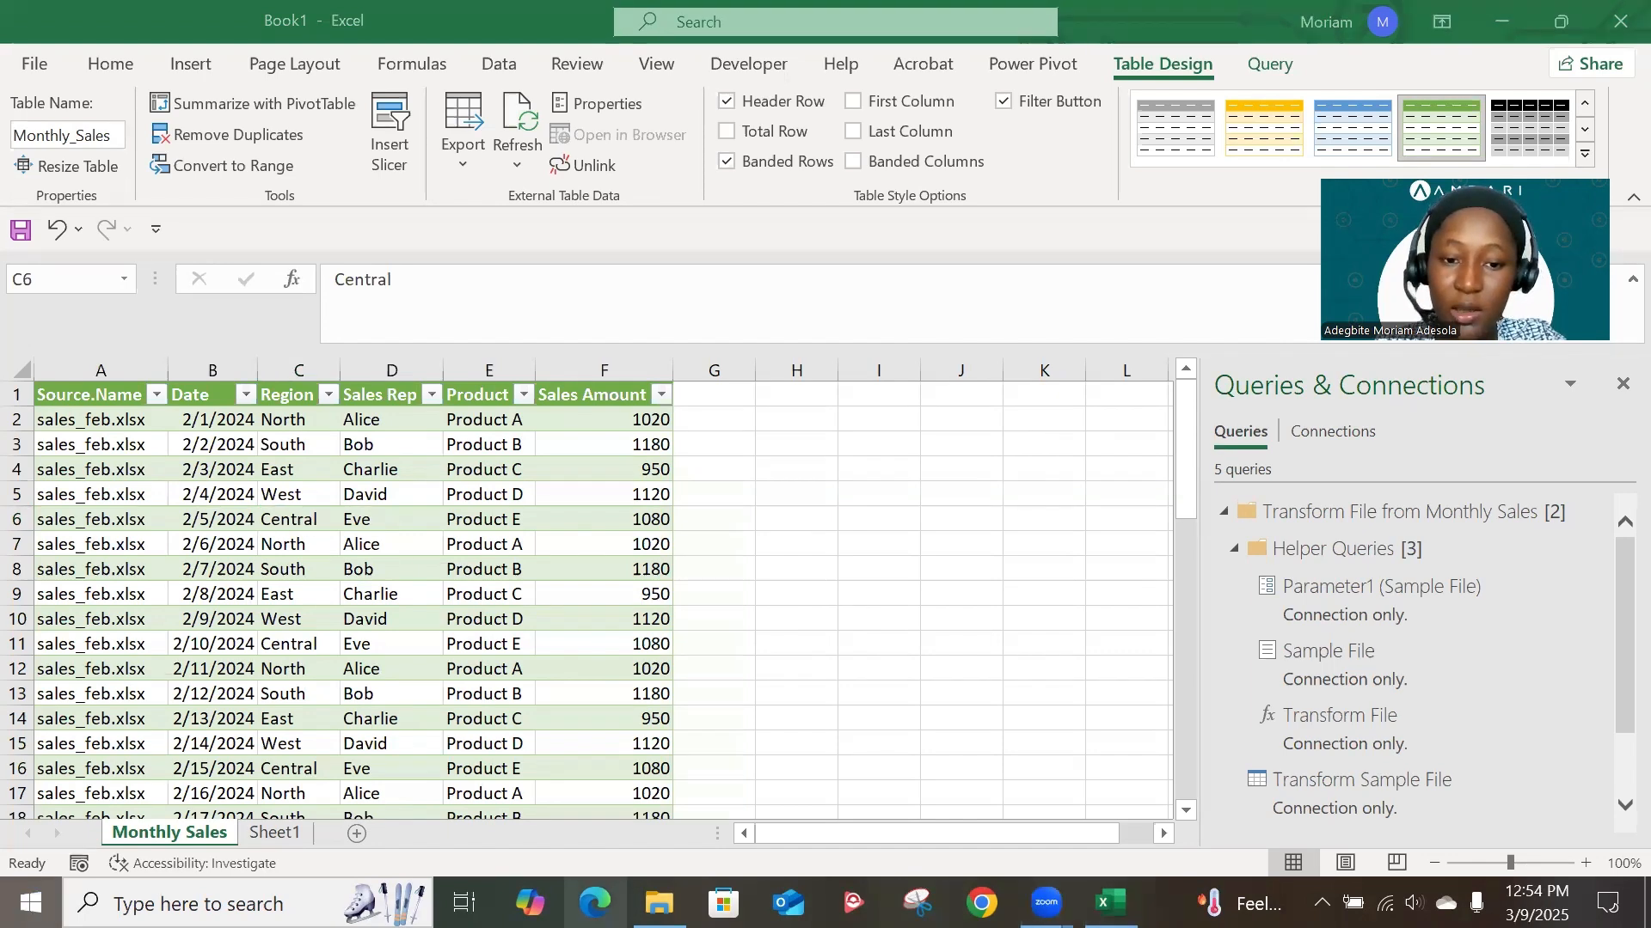
- Switch to File Explorer and duplicate the sales_feb workbook within the Monthly Sales folder
click(30, 903)
click(659, 903)
click(864, 404)
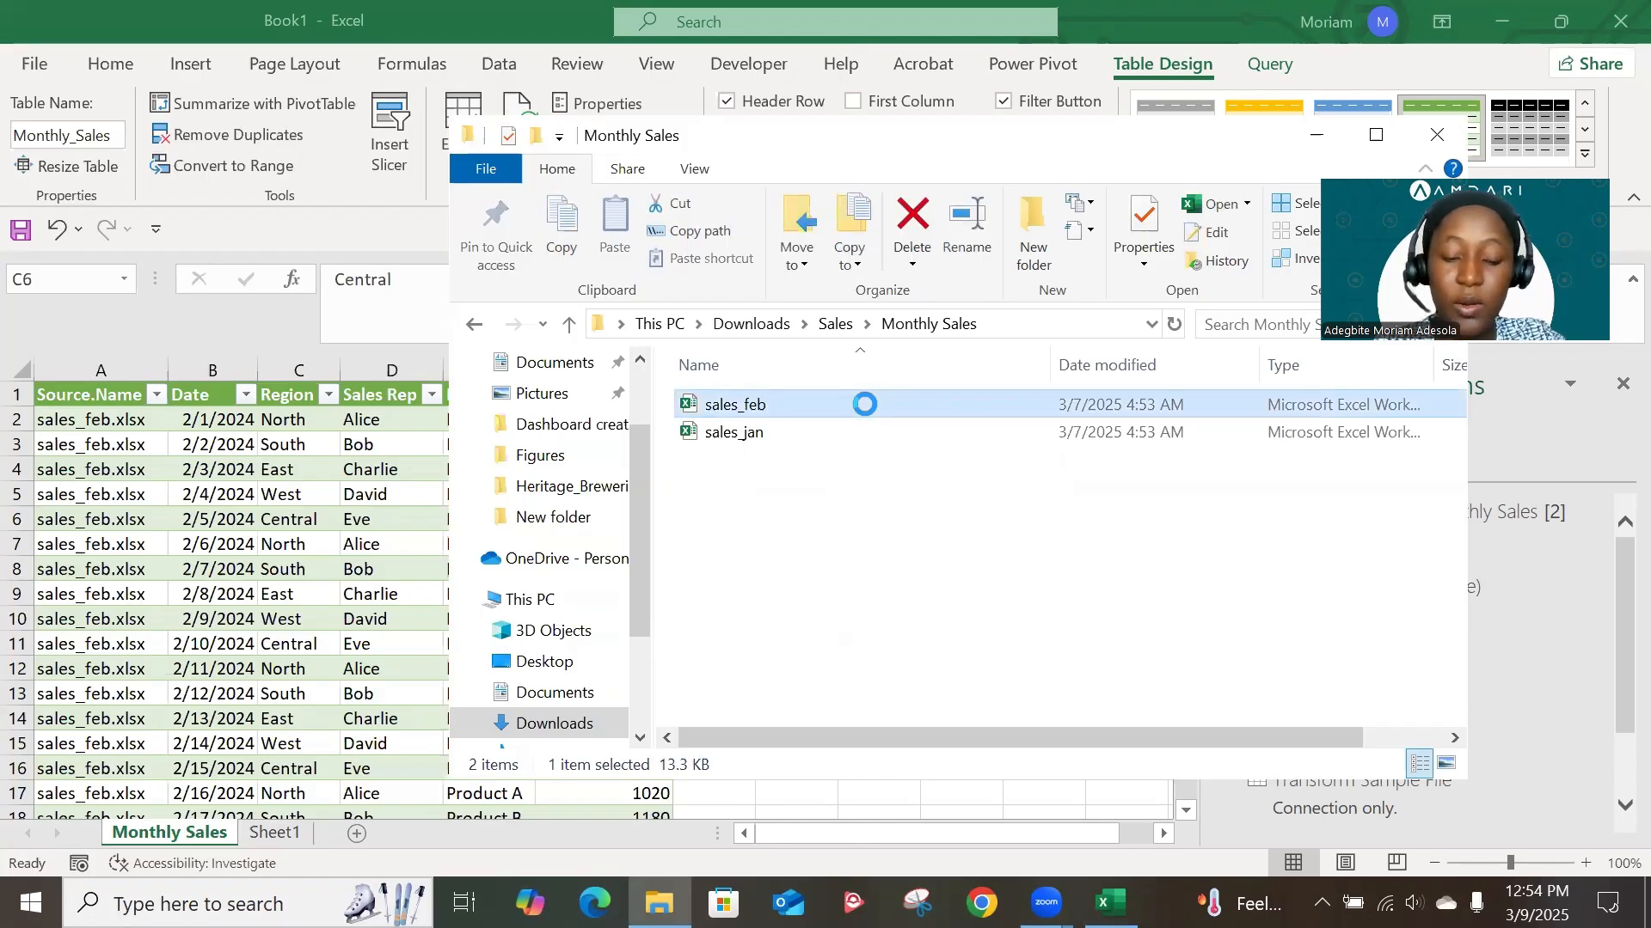
key(ctrl+c)
key(ctrl+v)
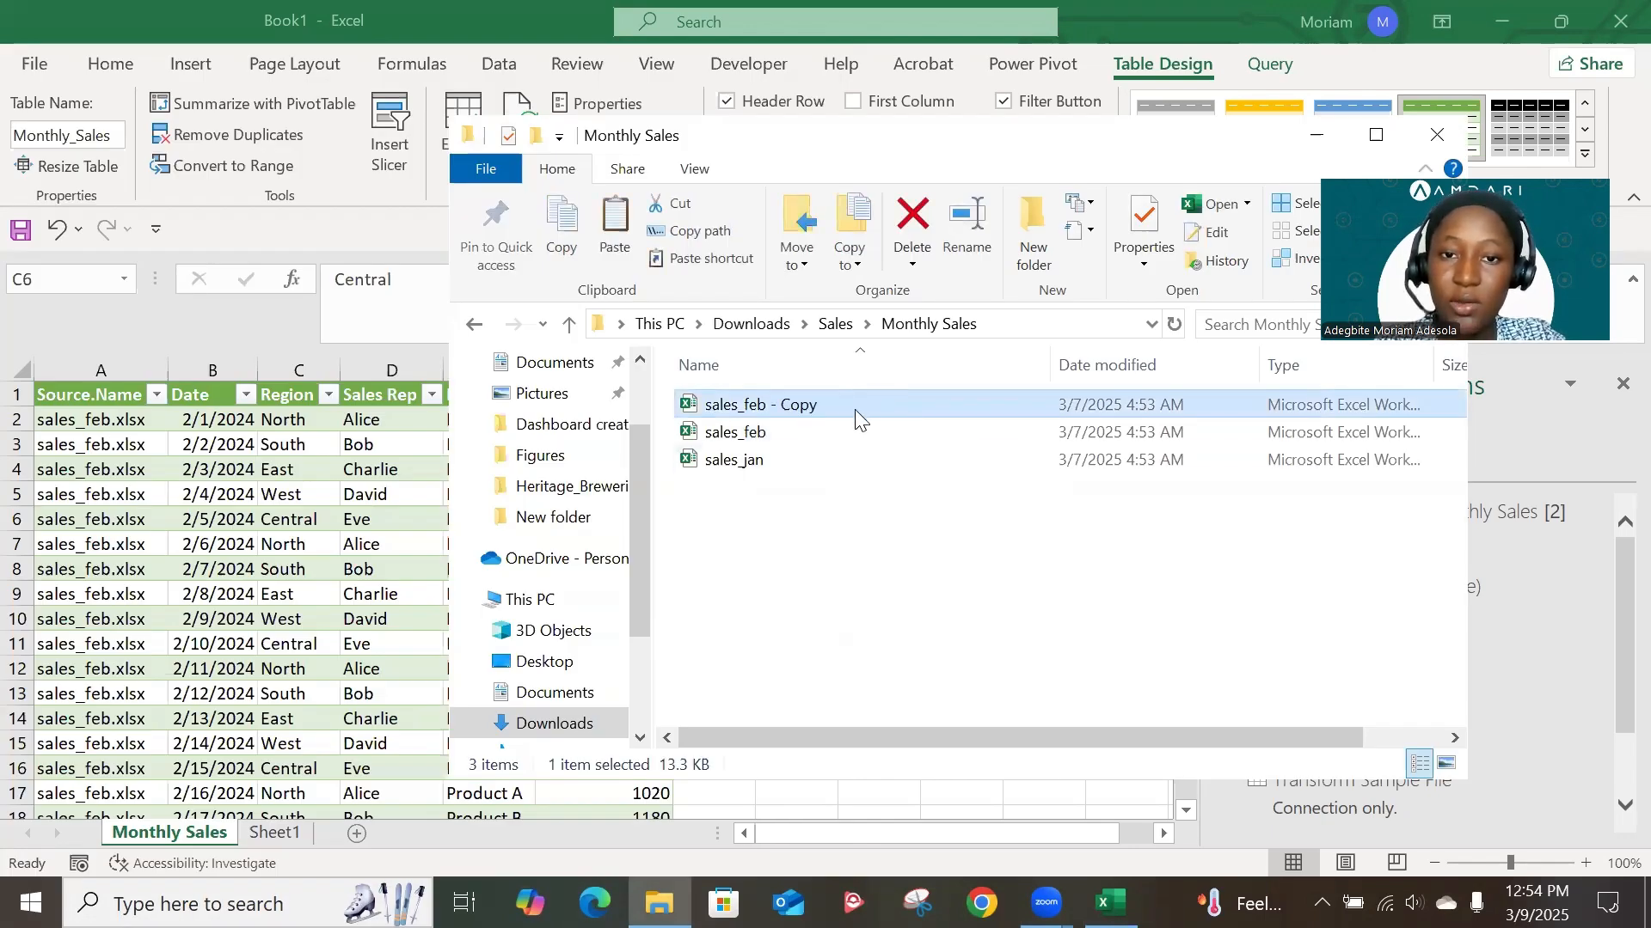
- Rename the copied sales_feb workbook as sales_march
click(839, 402)
click(836, 400)
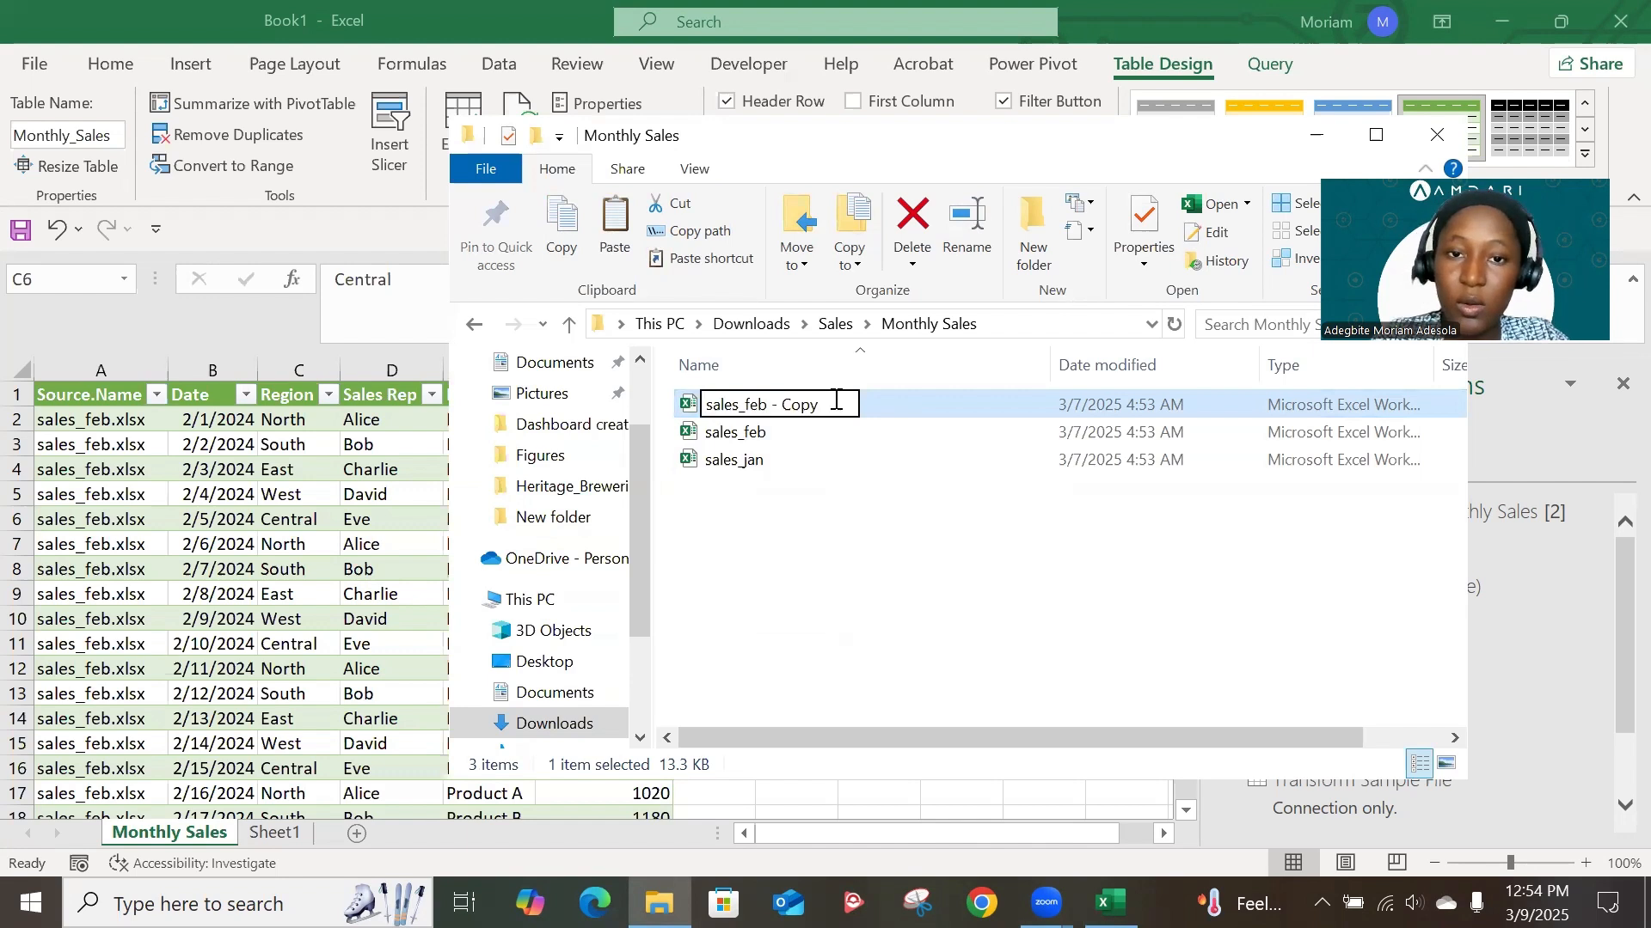
key(BackSpace)
key(BackSpace)
key(BackSpace)
key(BackSpace)
key(BackSpace)
key(BackSpace)
key(BackSpace)
key(BackSpace)
key(BackSpace)
key(BackSpace)
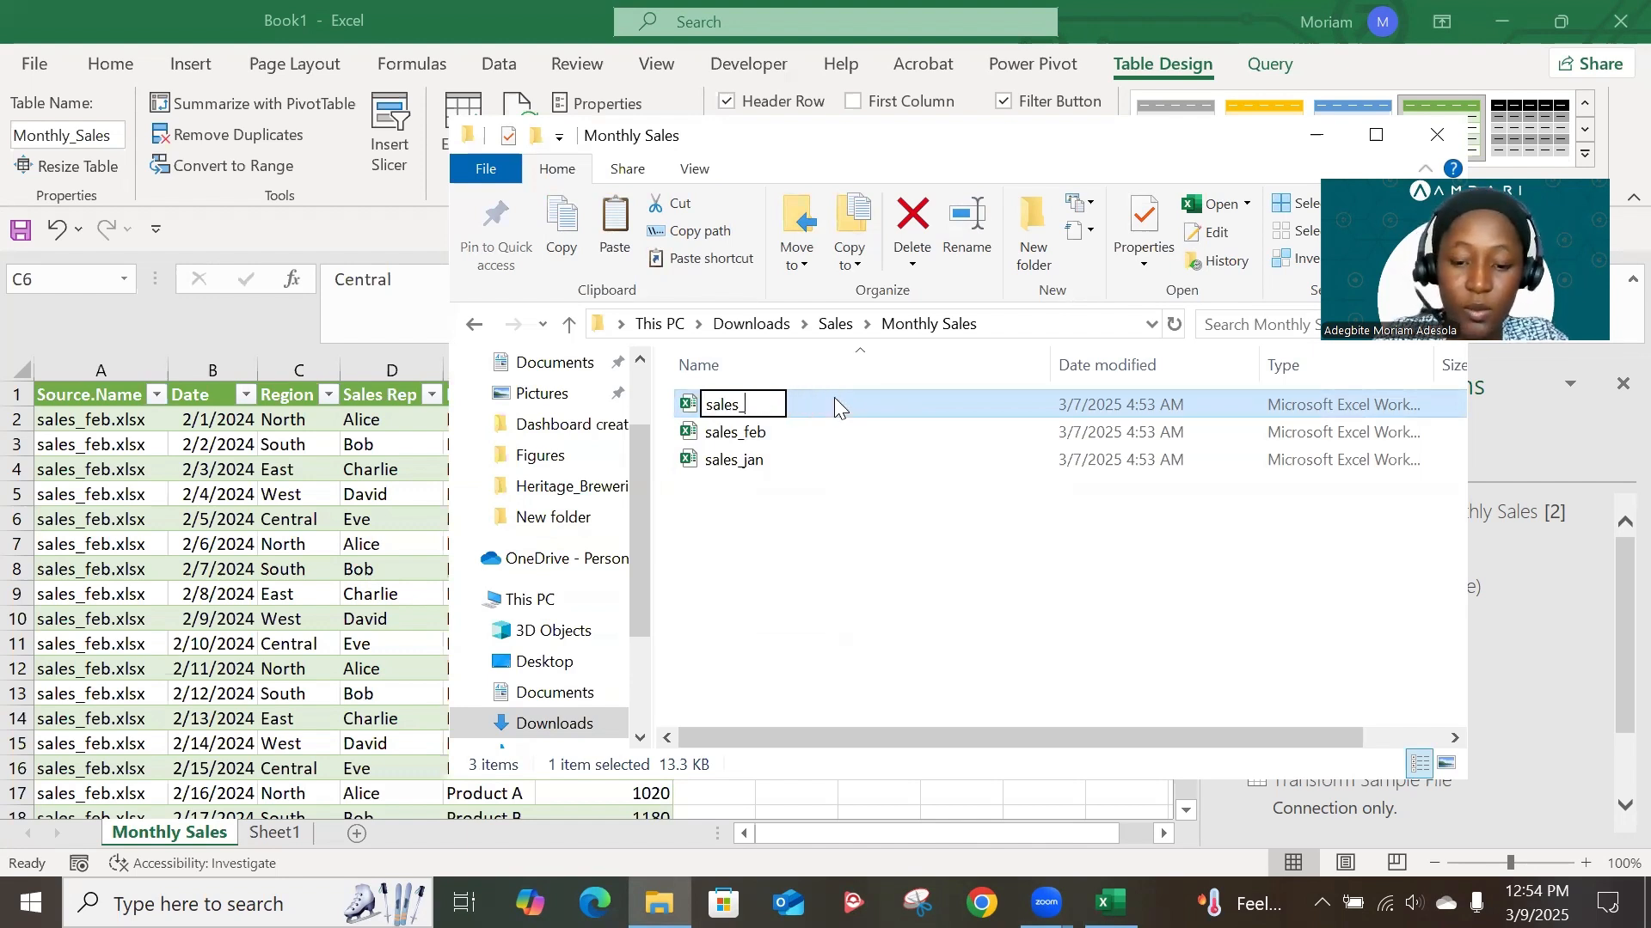
text(march)
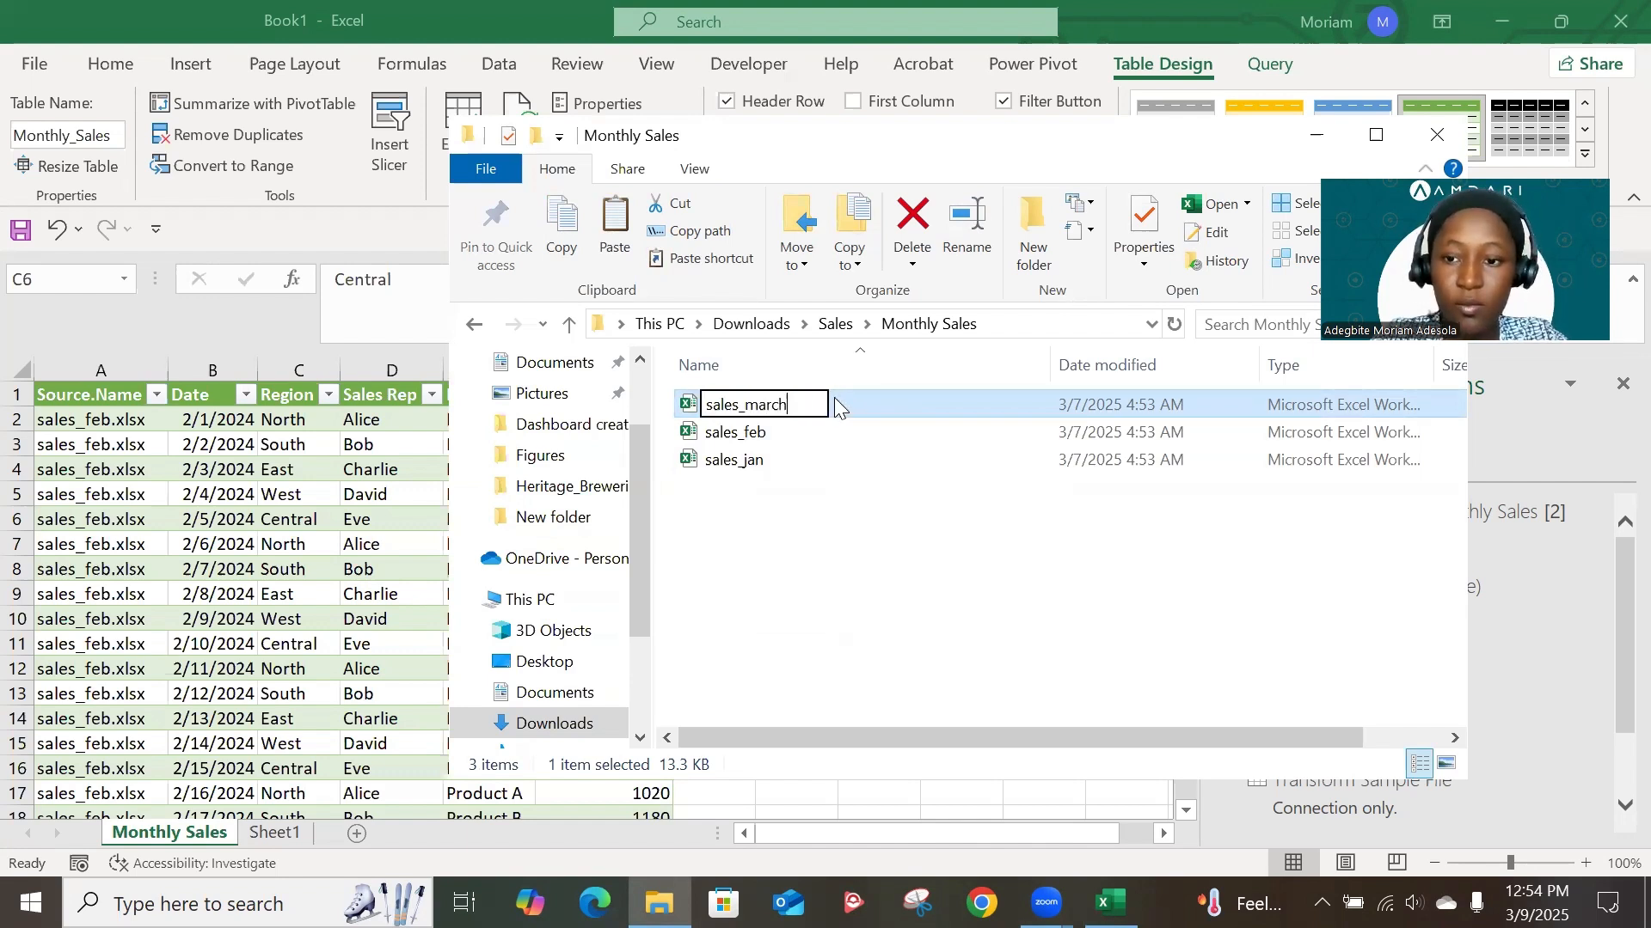
key(Return)
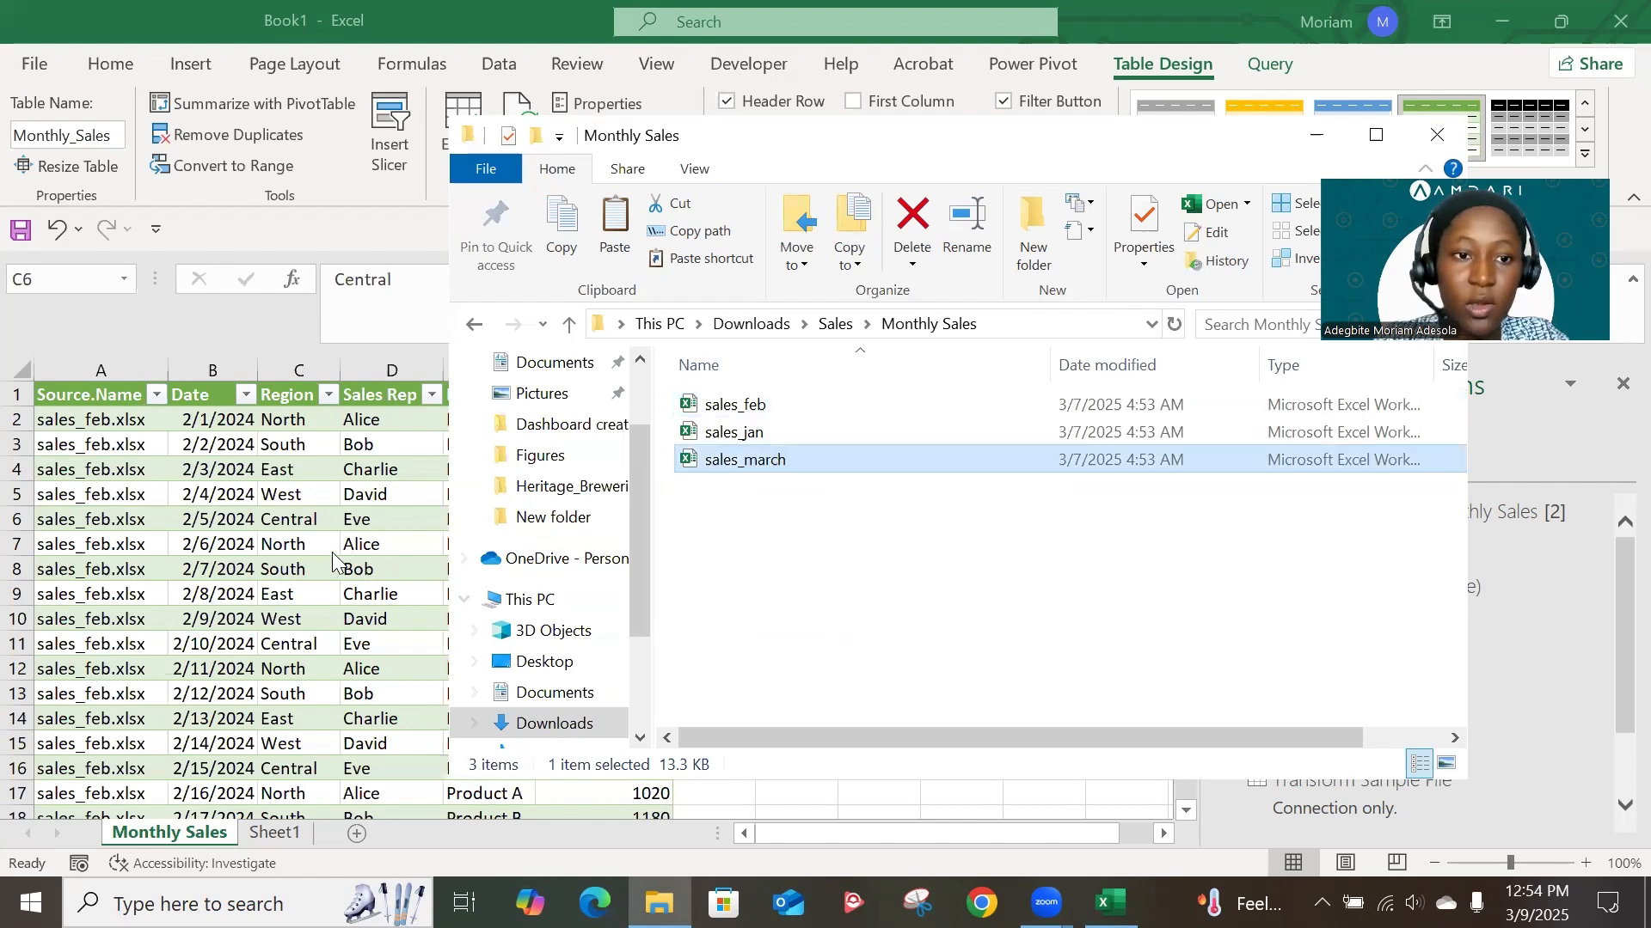
- Switch back to Excel and refresh the Monthly_Sales table from its source folder
key(alt+Tab)
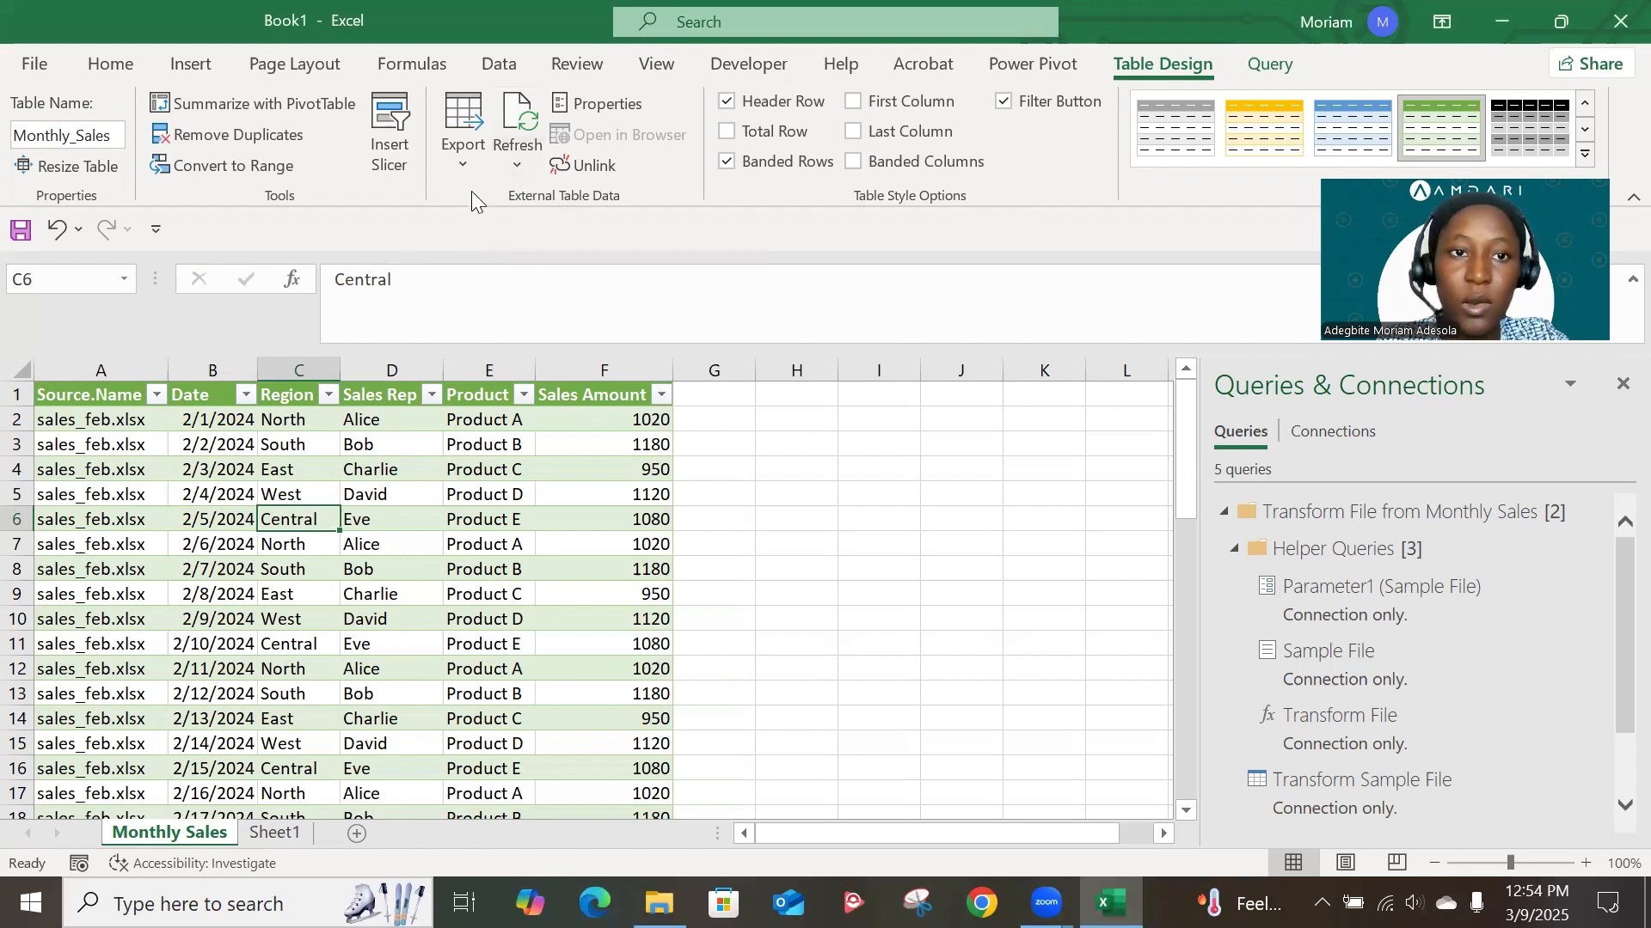
click(519, 165)
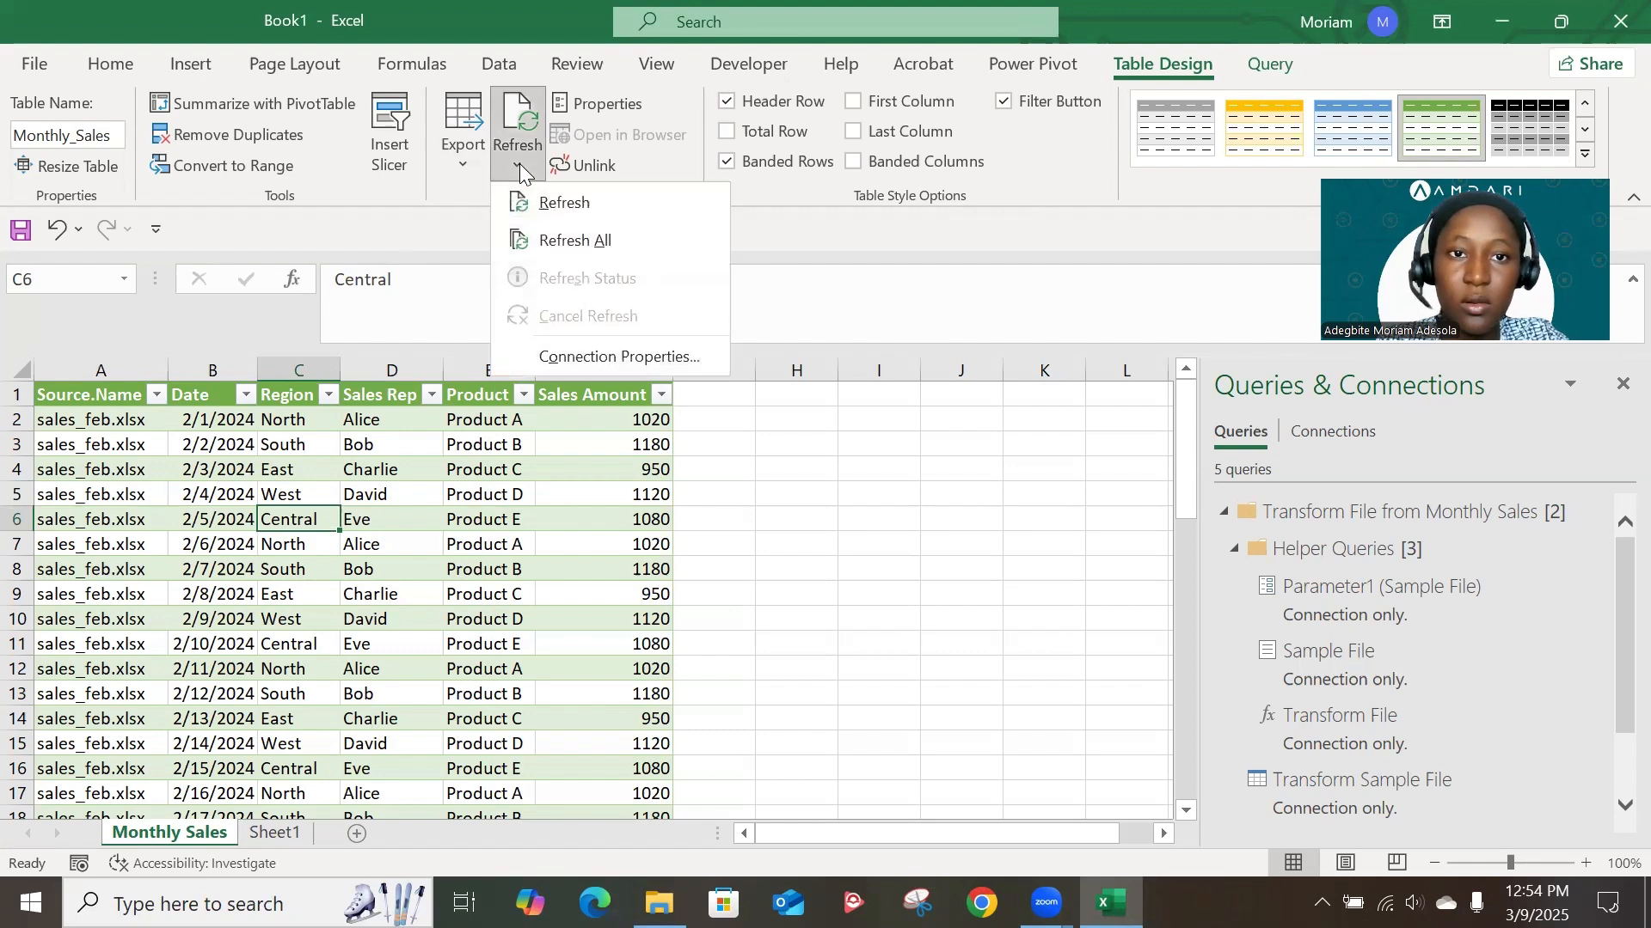
click(555, 213)
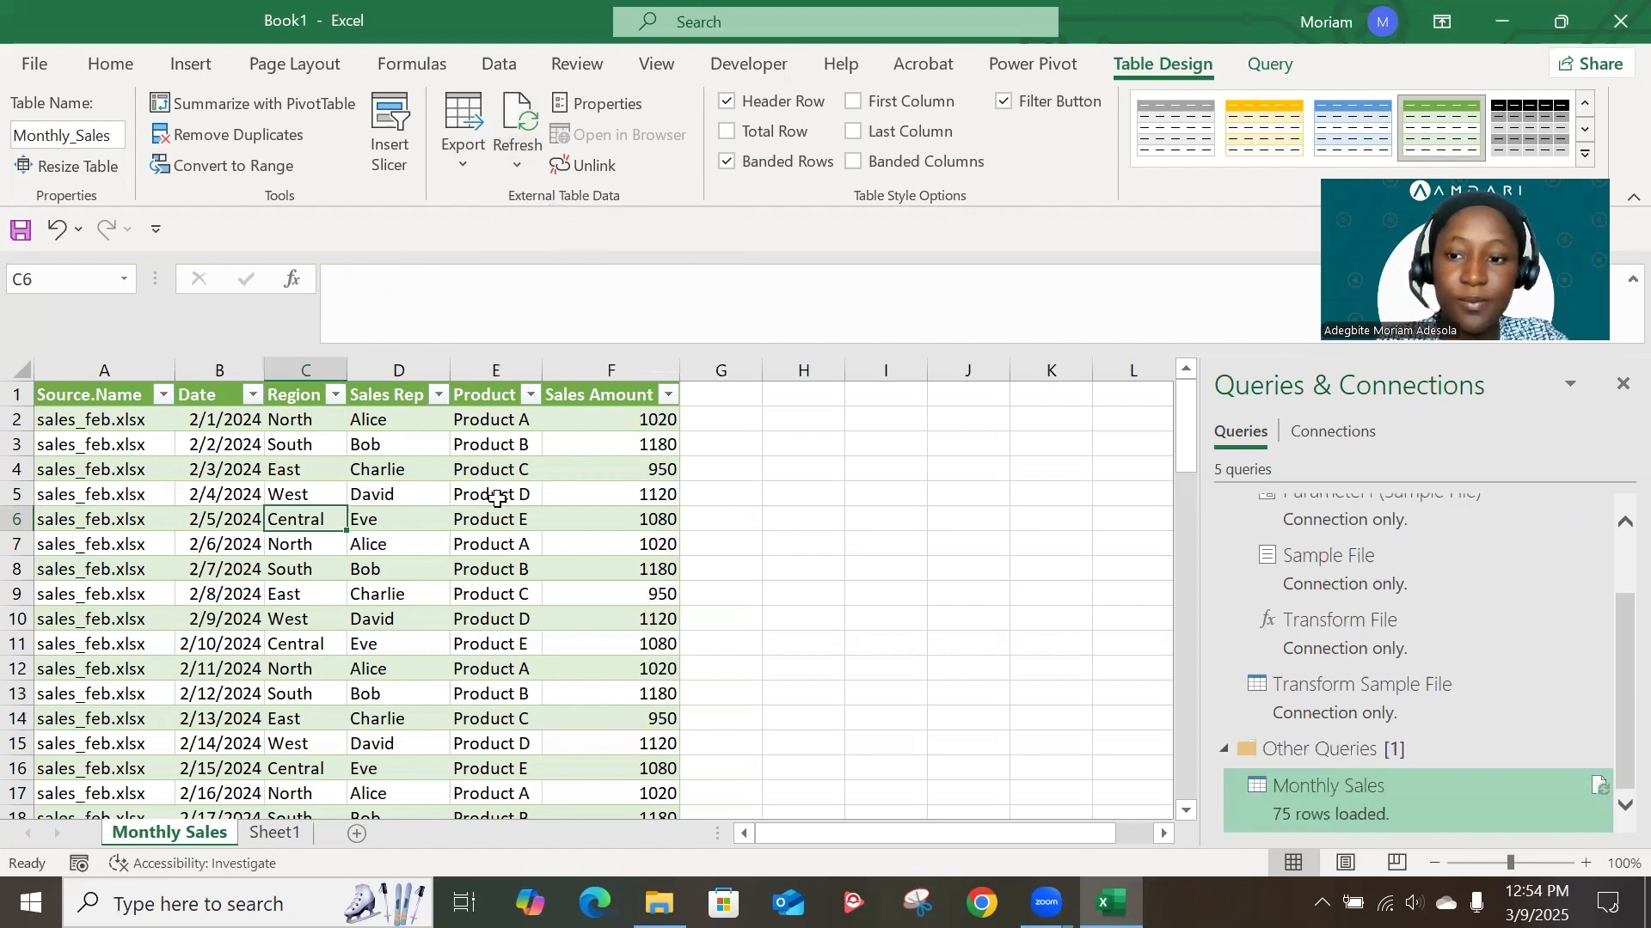
- Examine the refreshed Monthly_Sales table for rows whose source file is sales_march.xlsx
scroll(327, 554, down, 4)
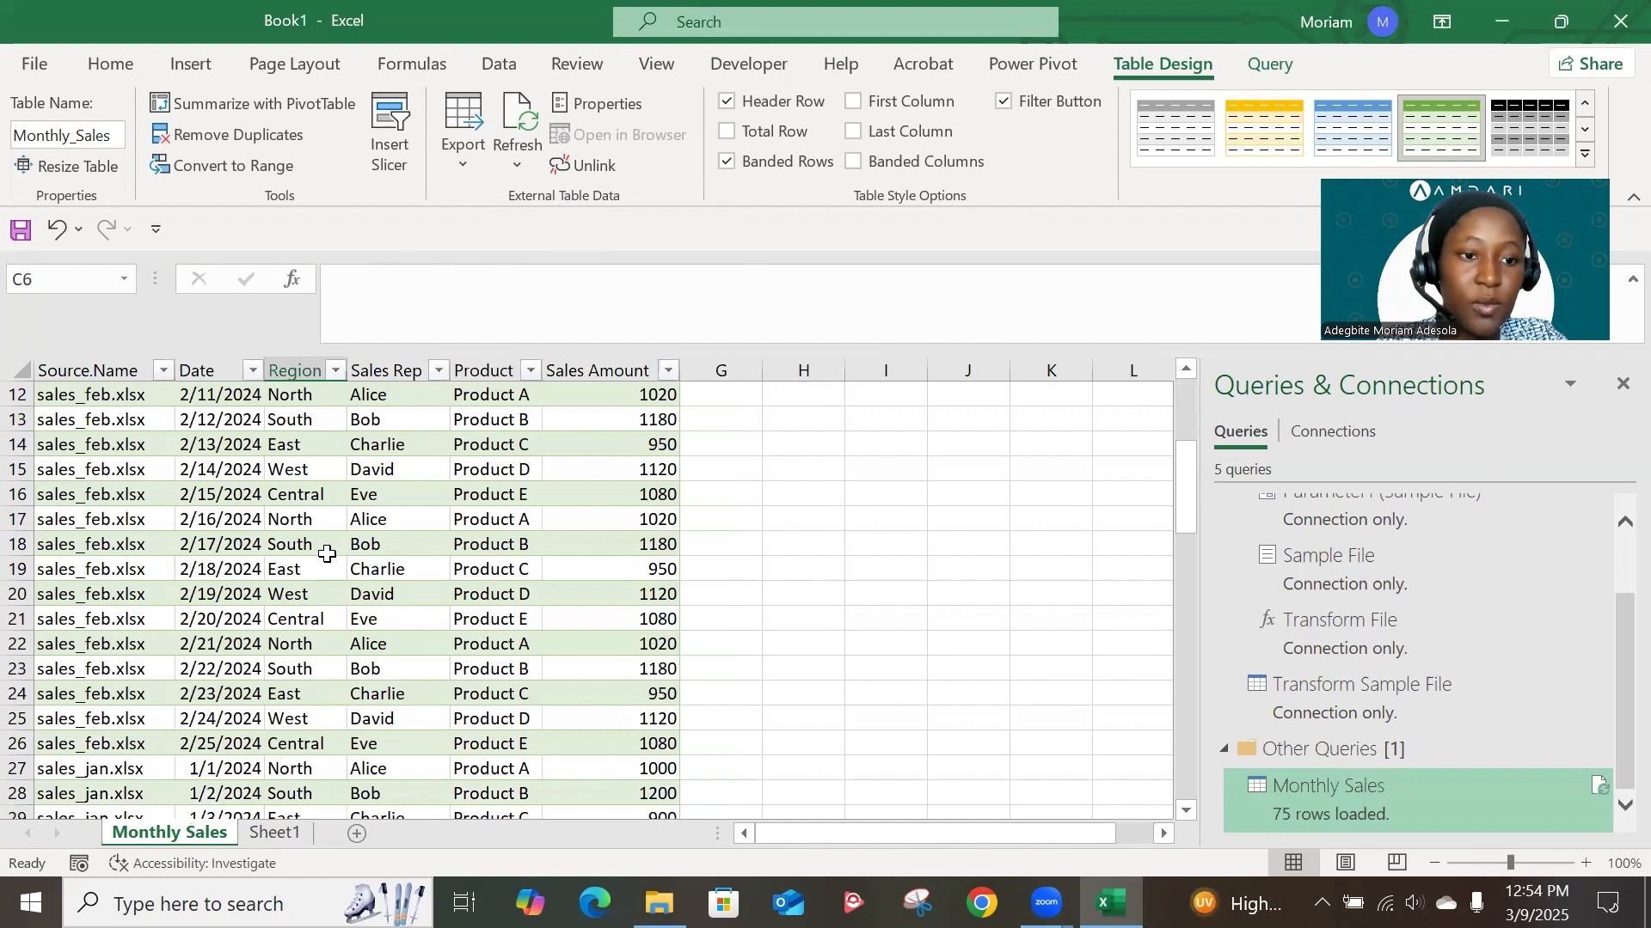
scroll(327, 553, down, 6)
scroll(327, 554, down, 10)
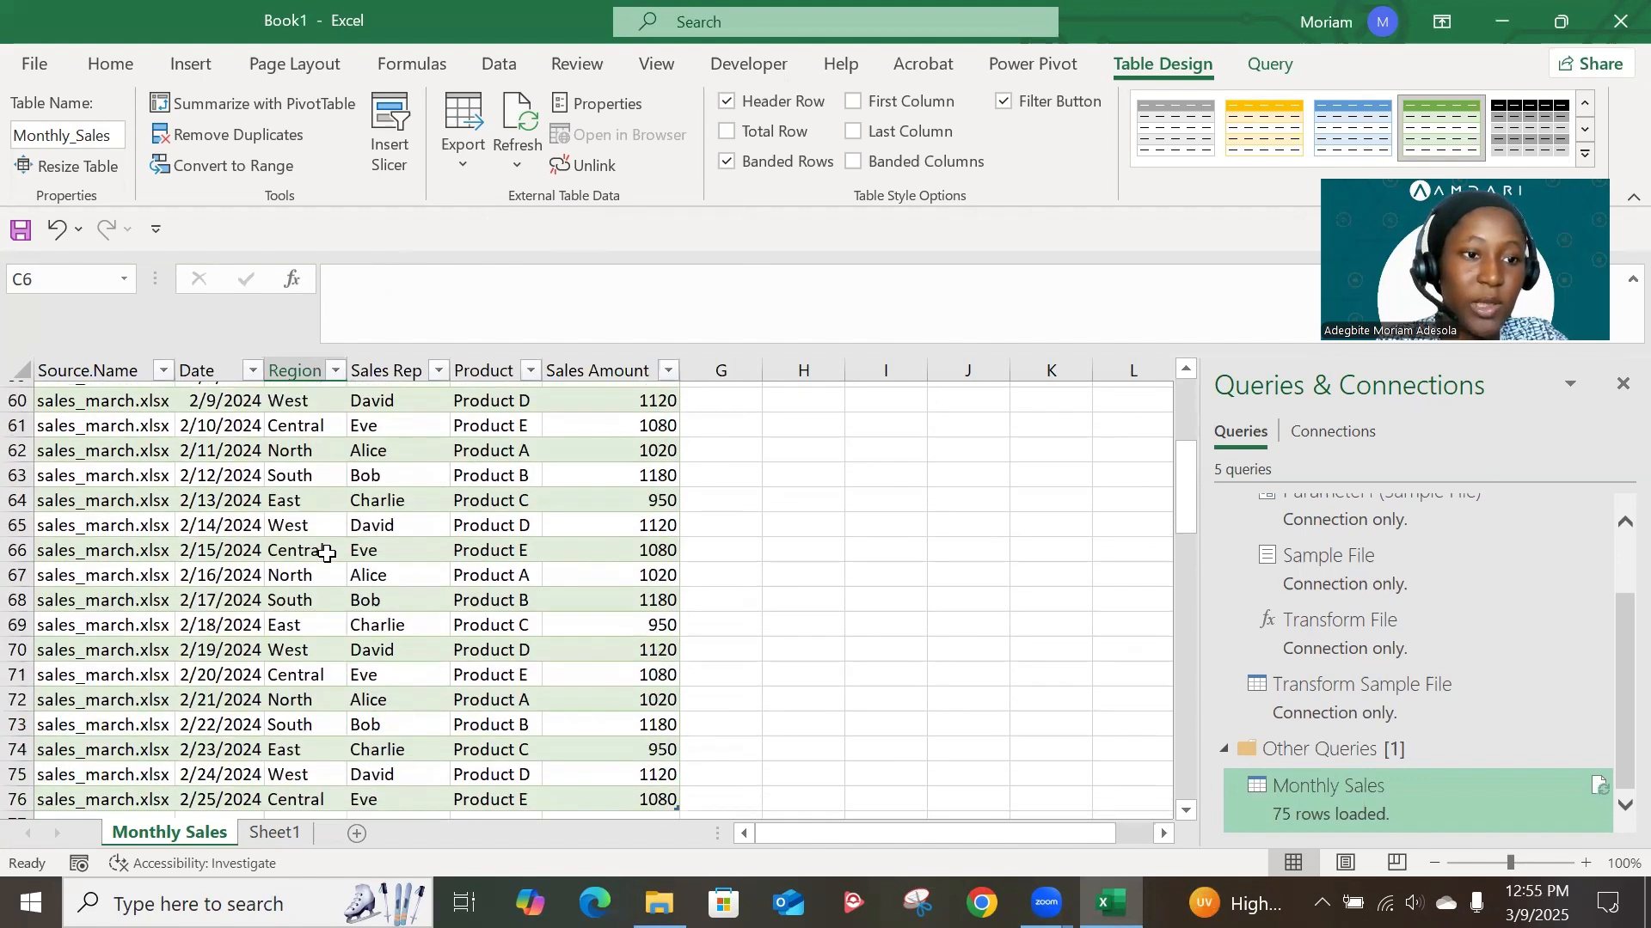
scroll(325, 558, up, 1)
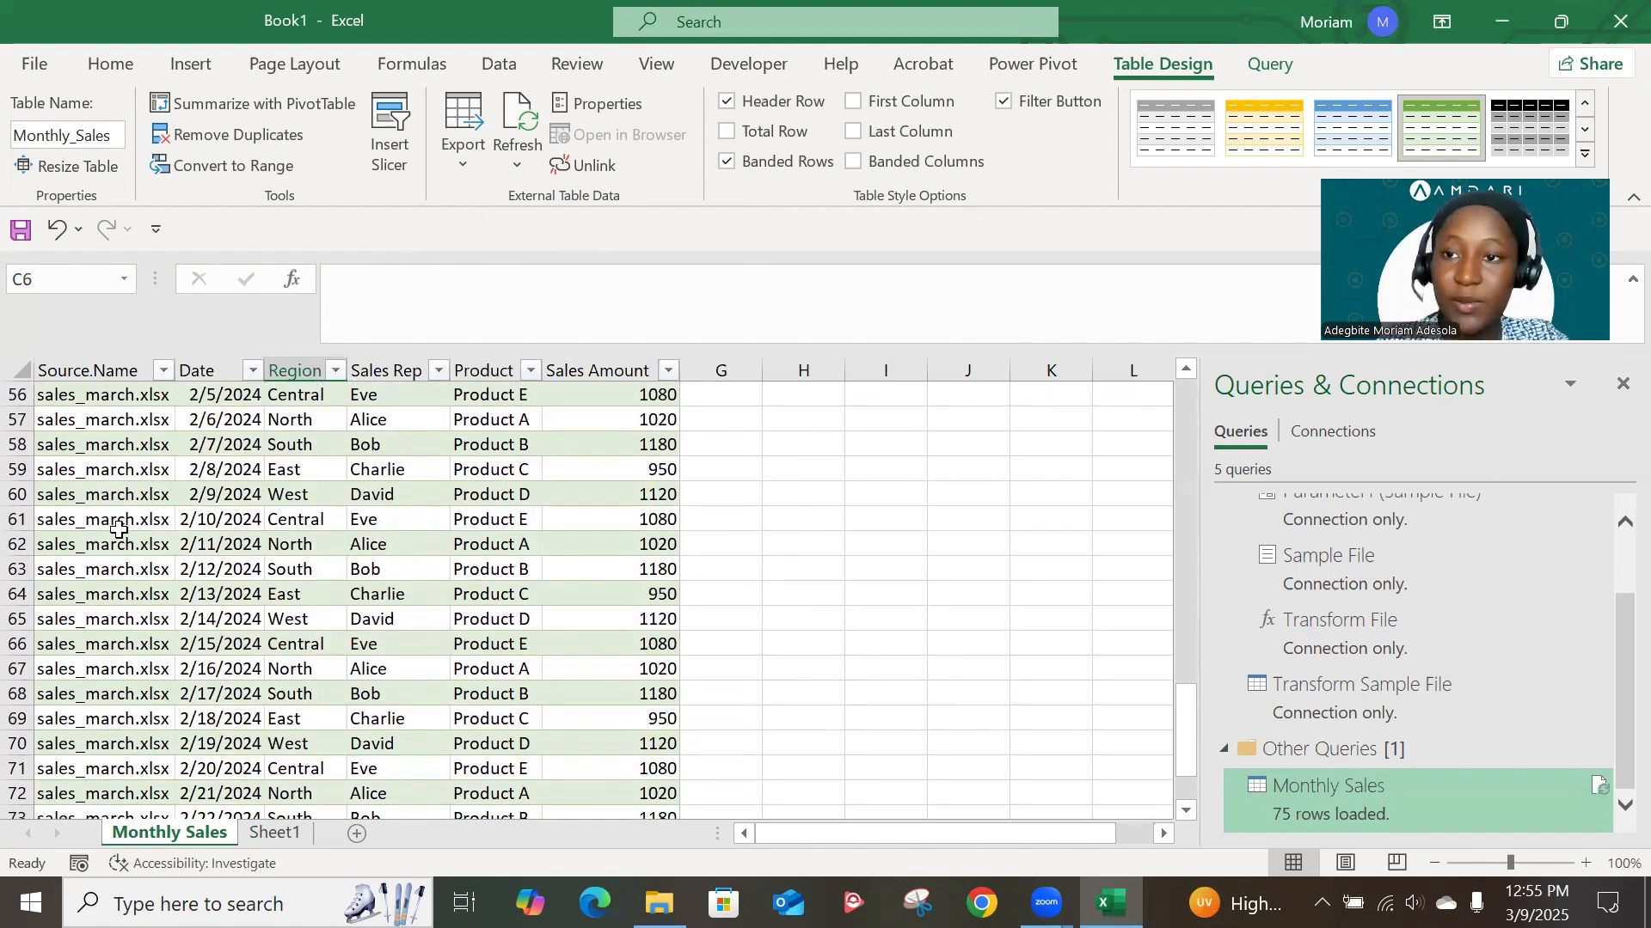
scroll(119, 529, up, 18)
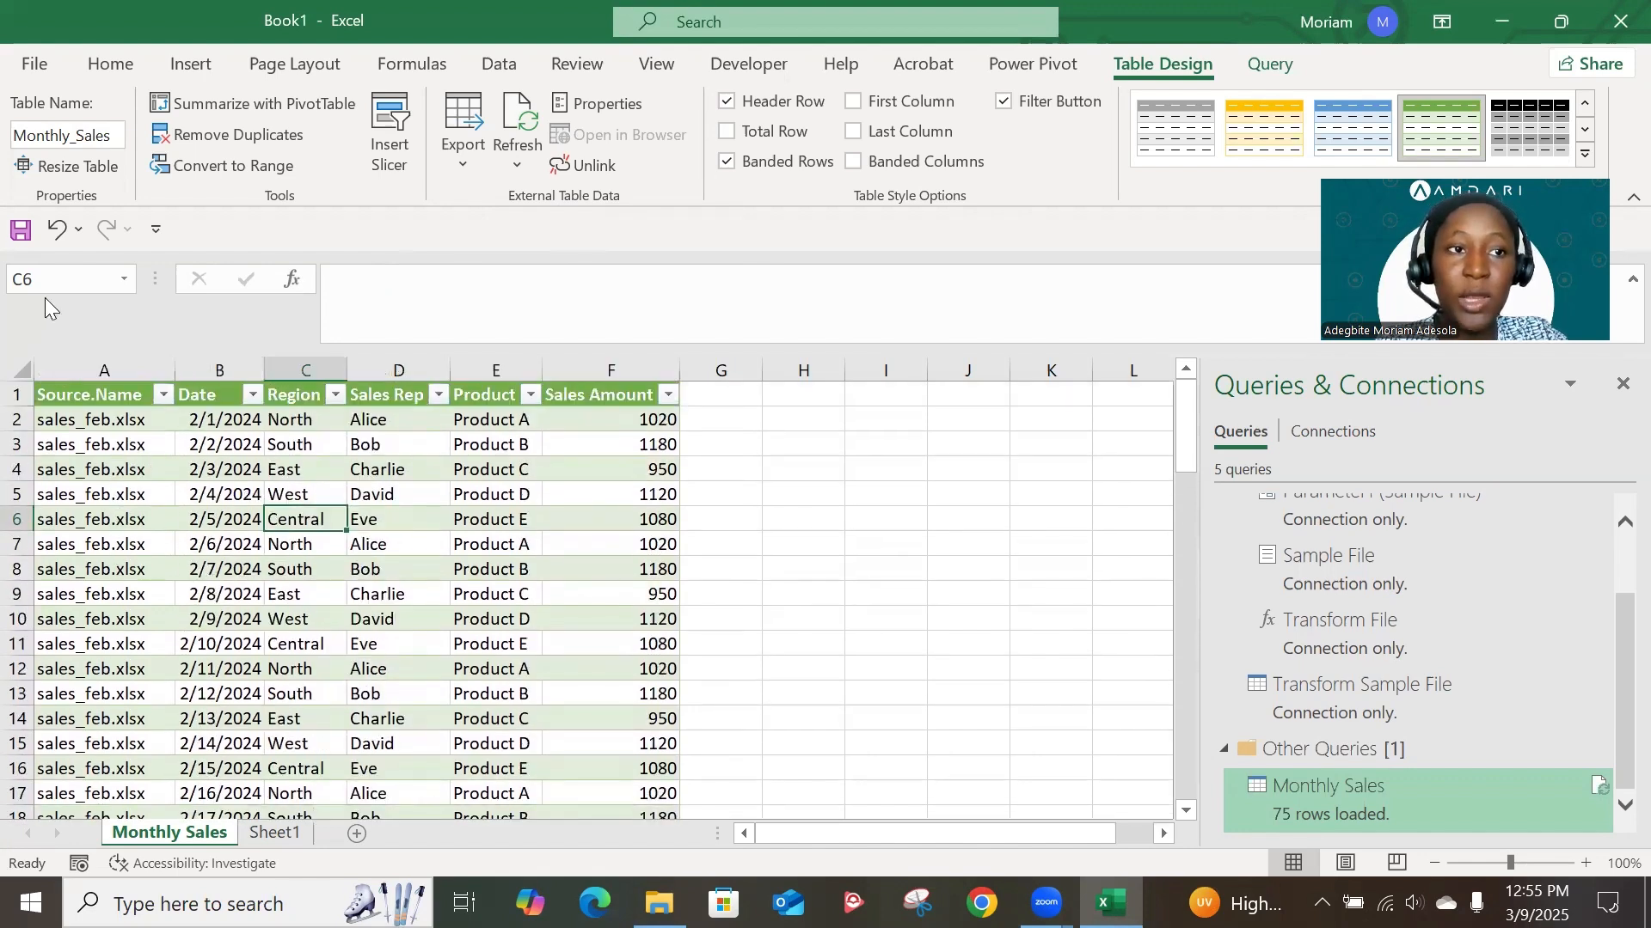
- Save the workbook as Master_Sales in the Sales folder under Downloads
click(31, 76)
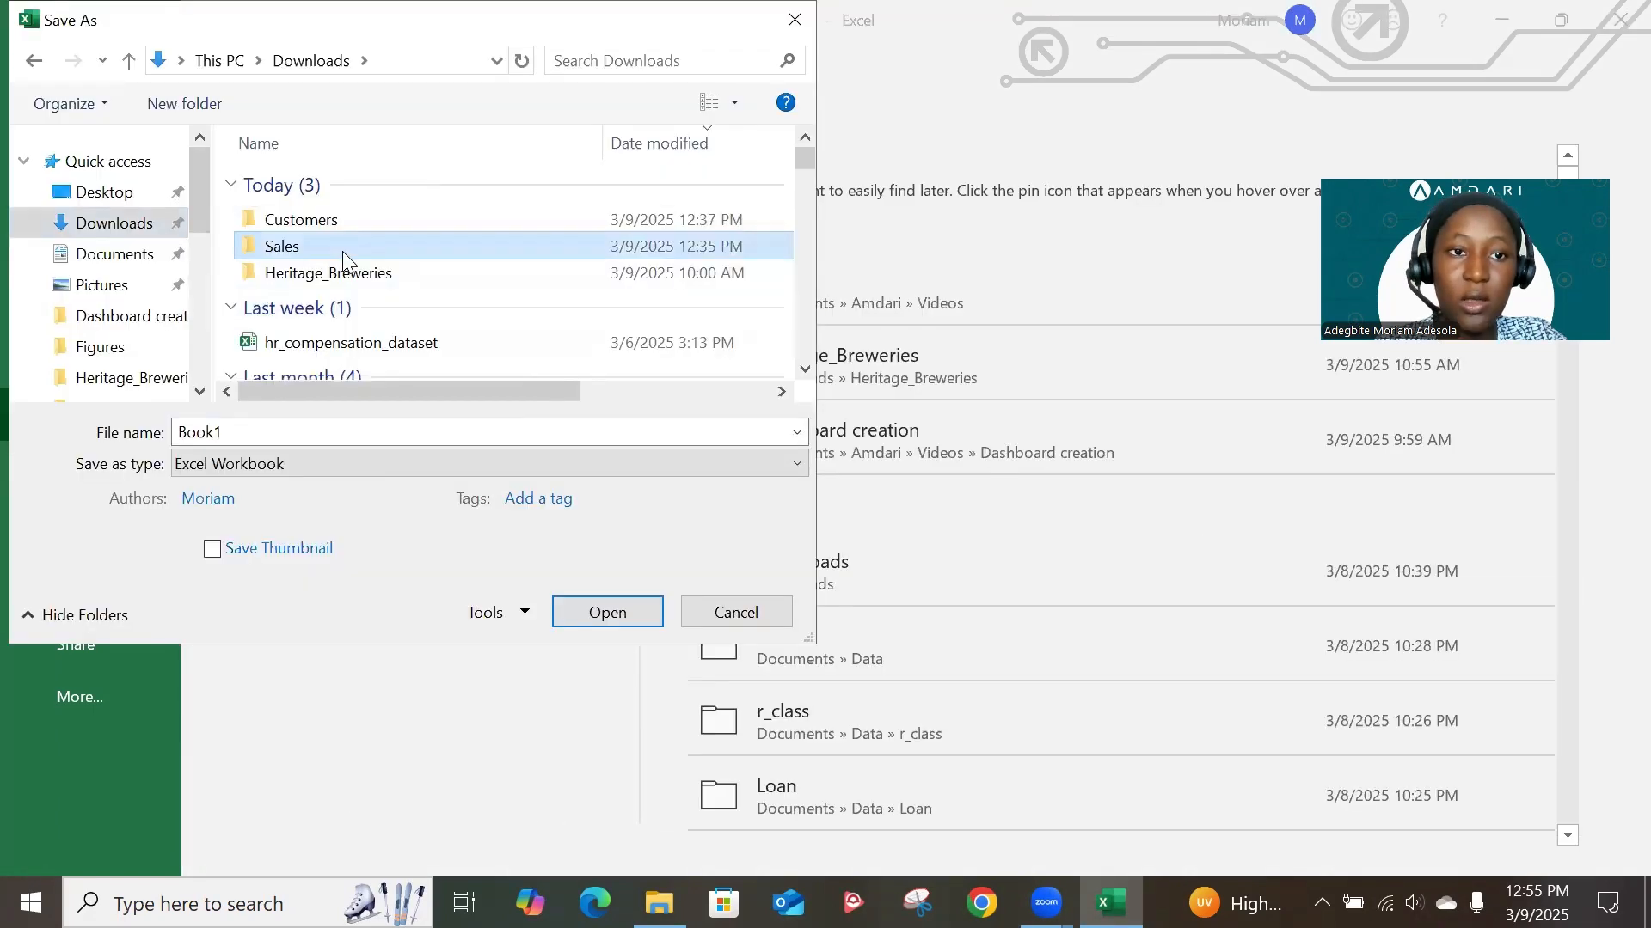
double_click(342, 251)
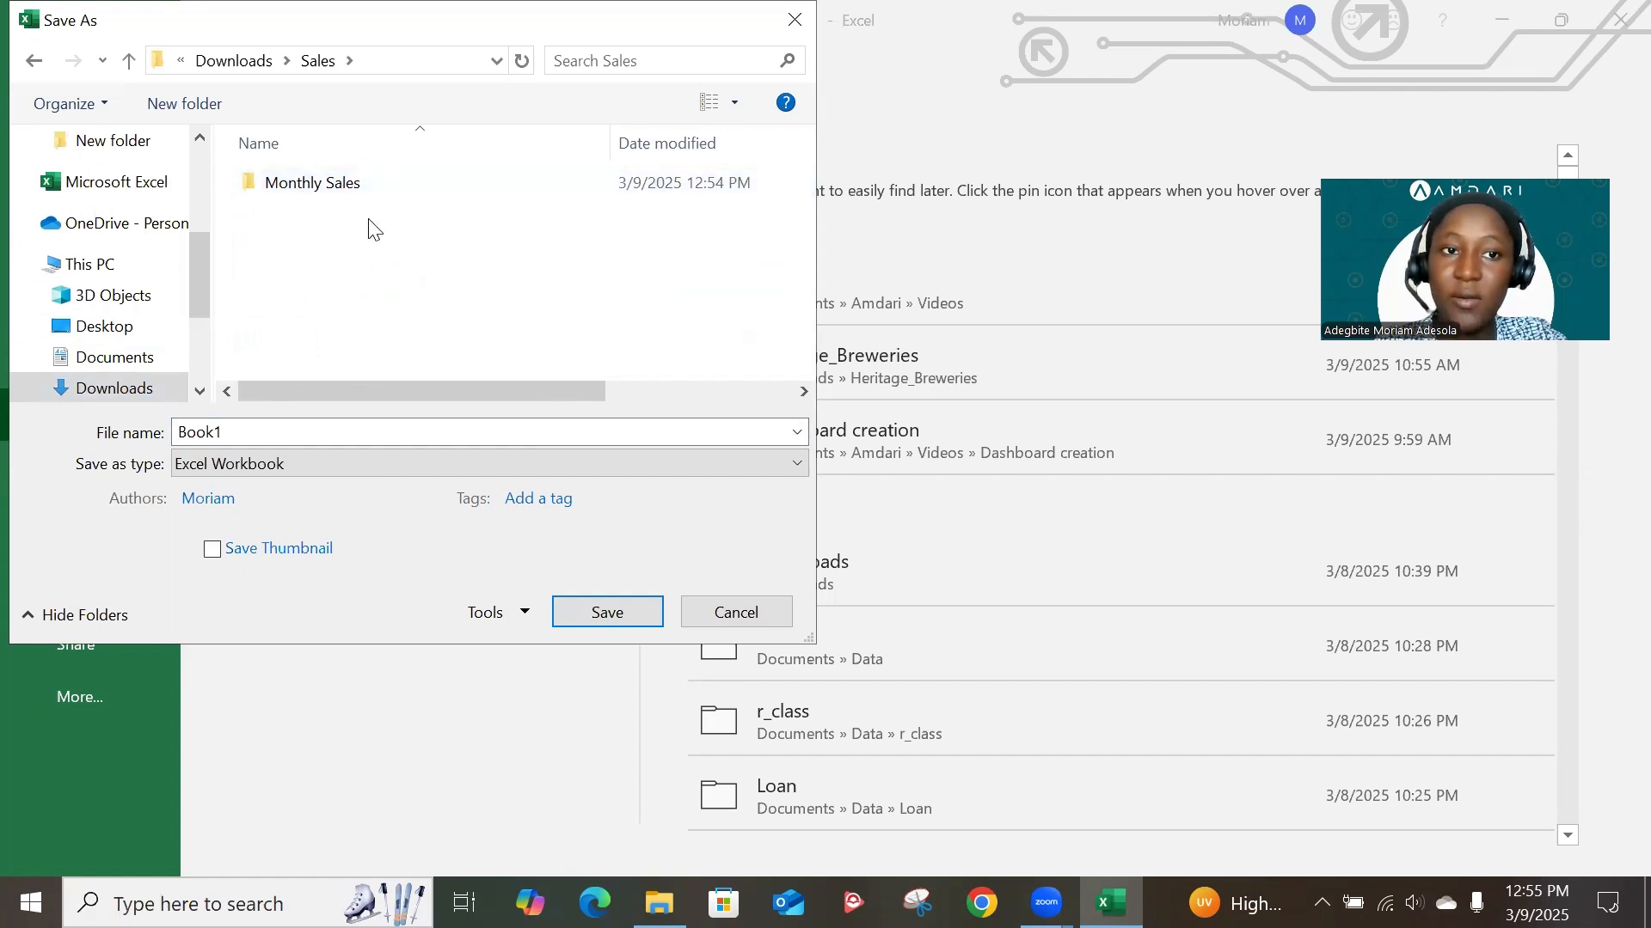
double_click(342, 435)
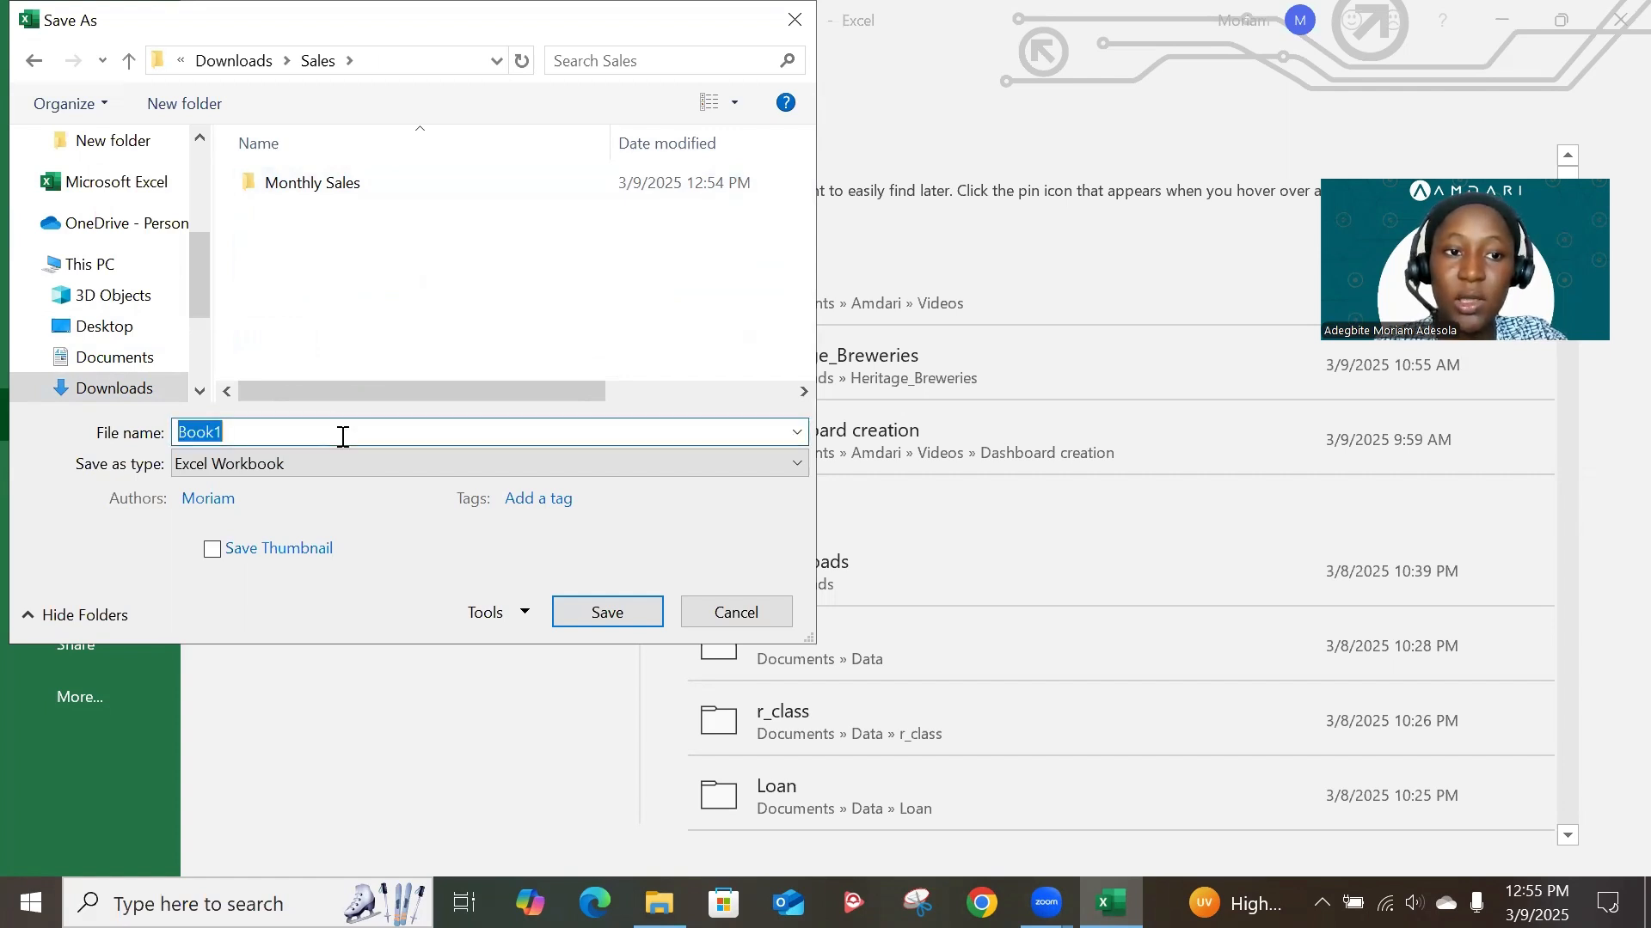
text(Sales)
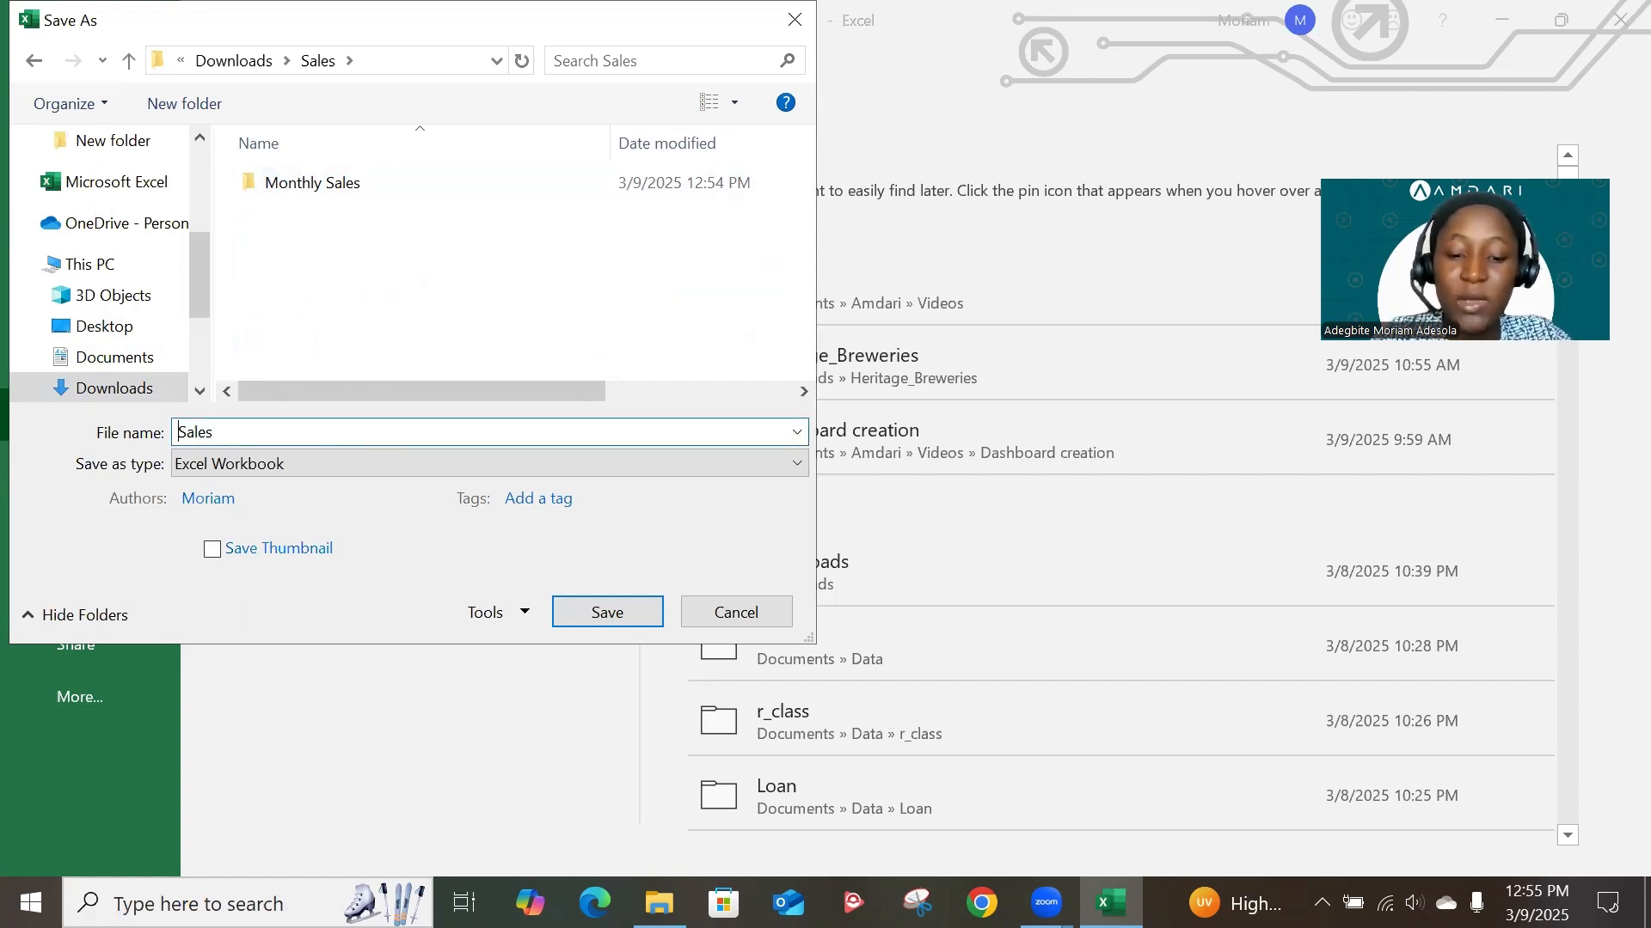
key(Home)
text(Master)
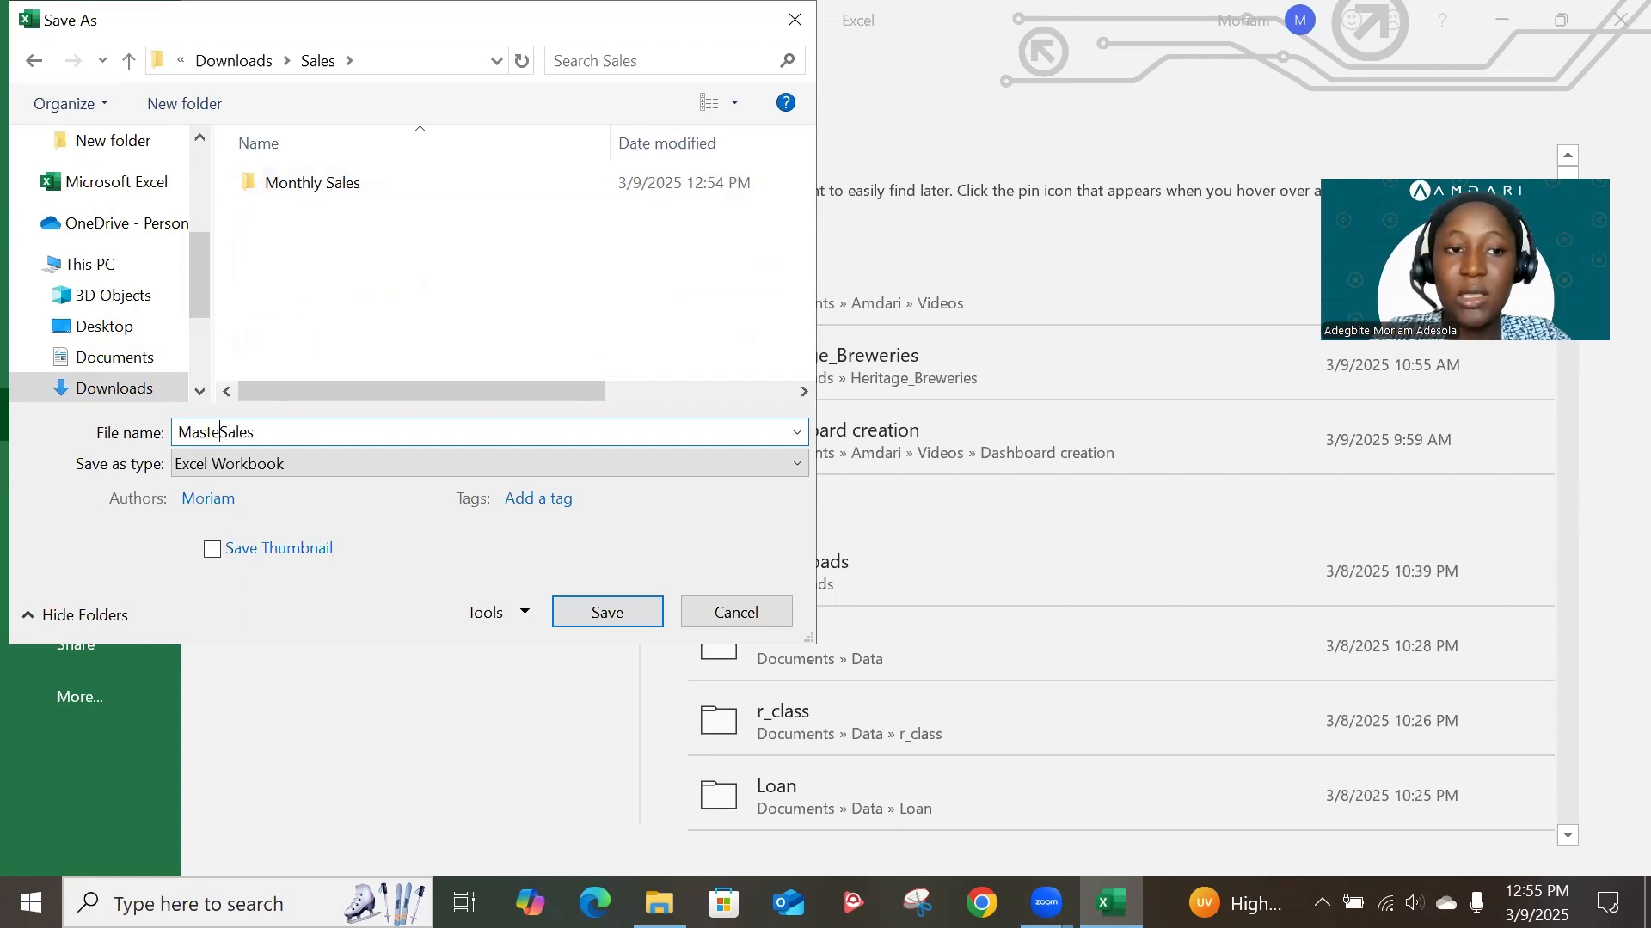
text(_)
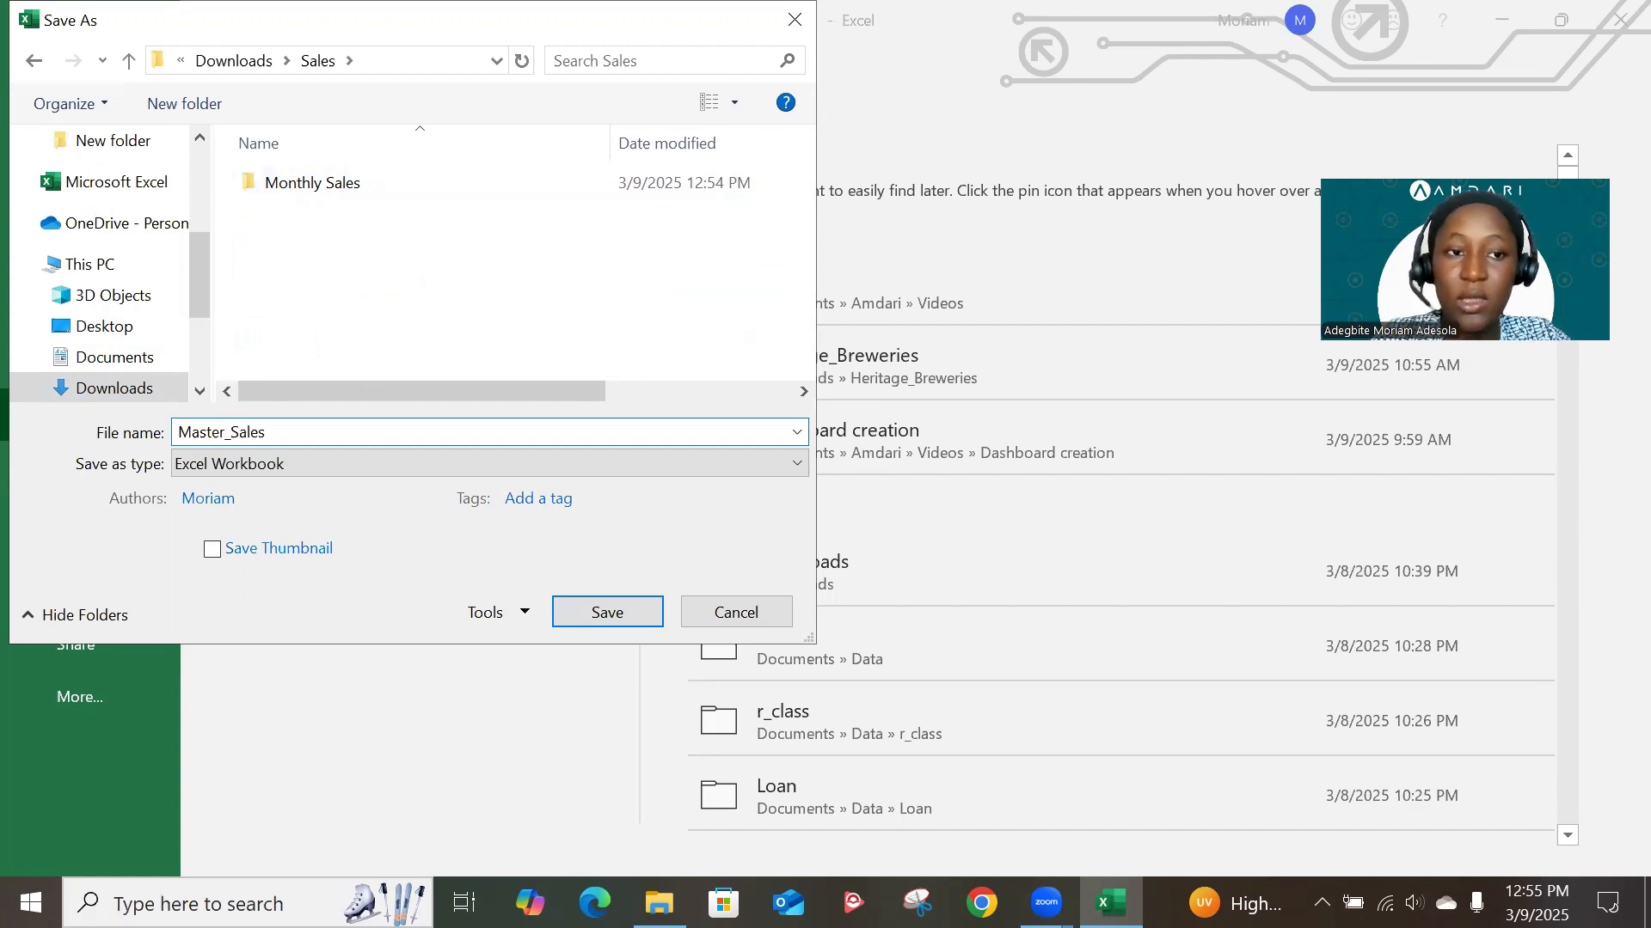
key(Return)
scroll(419, 590, down, 2)
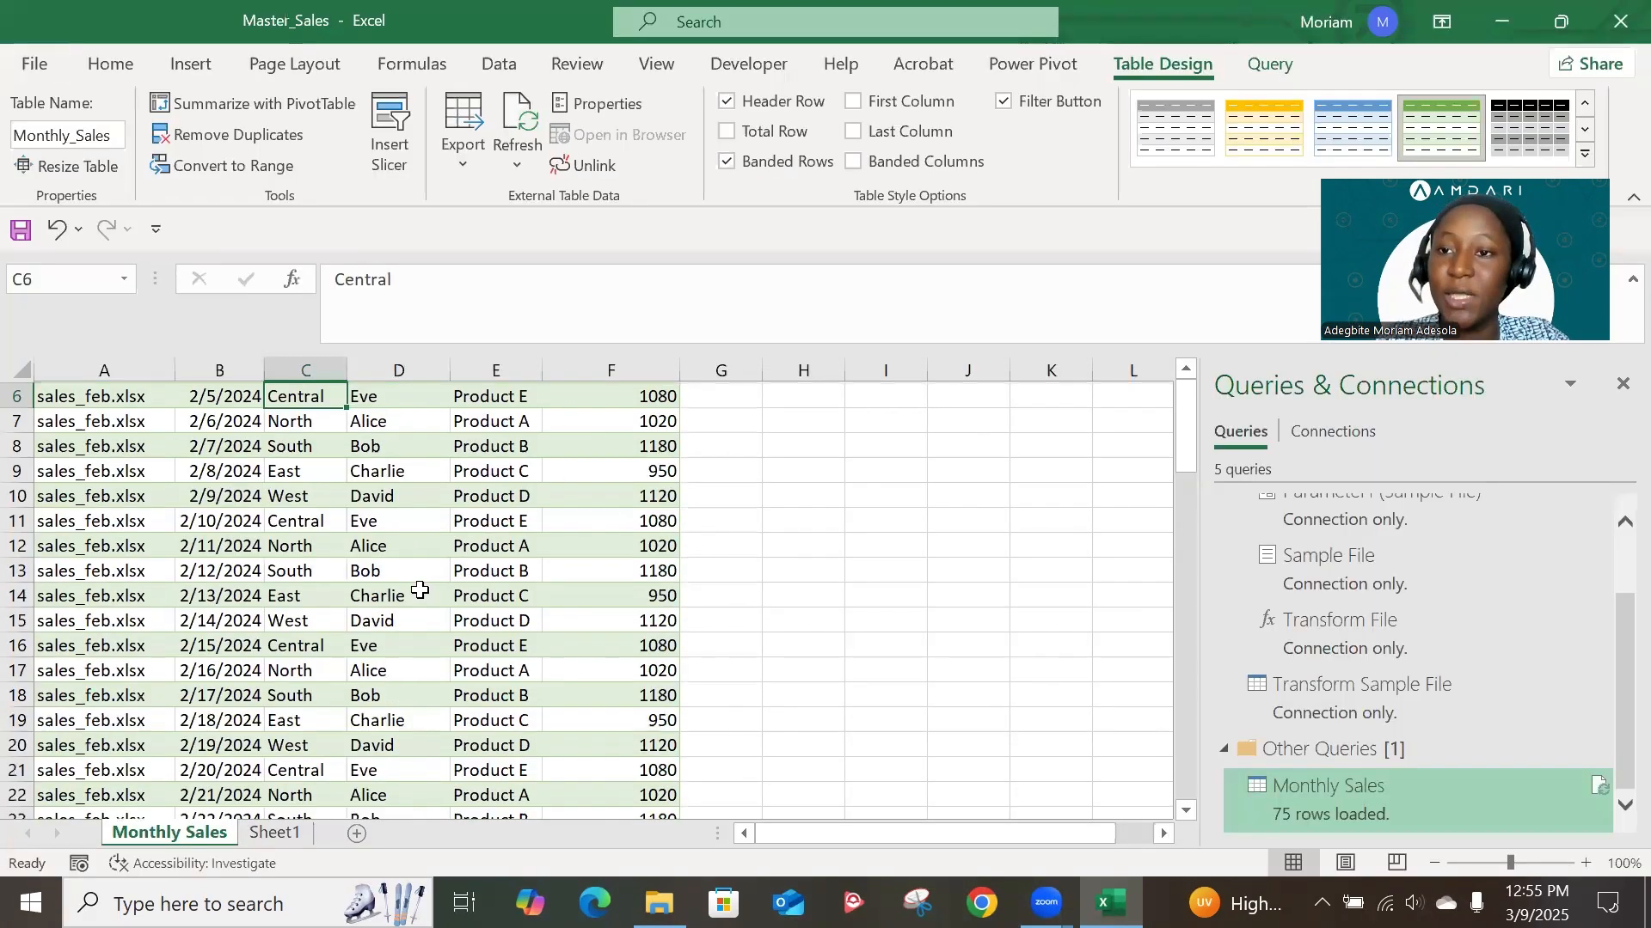
scroll(419, 590, up, 2)
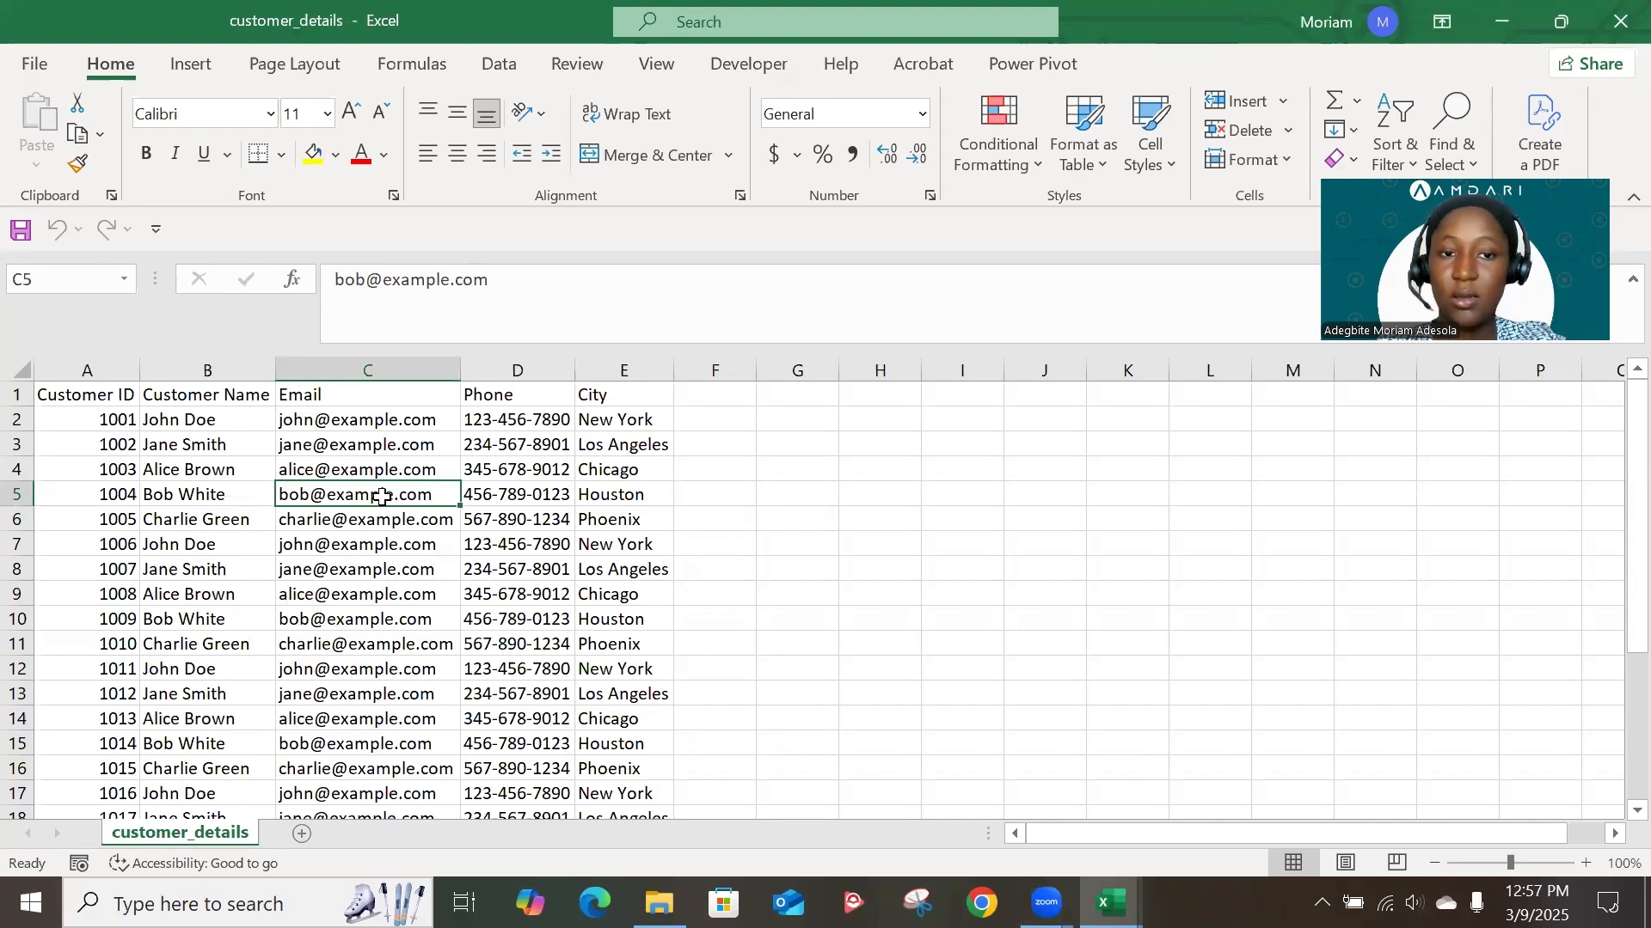
- Load the customer_details range A1:E26 into Power Query as a table with headers
scroll(381, 497, left, 1)
scroll(382, 497, down, 1)
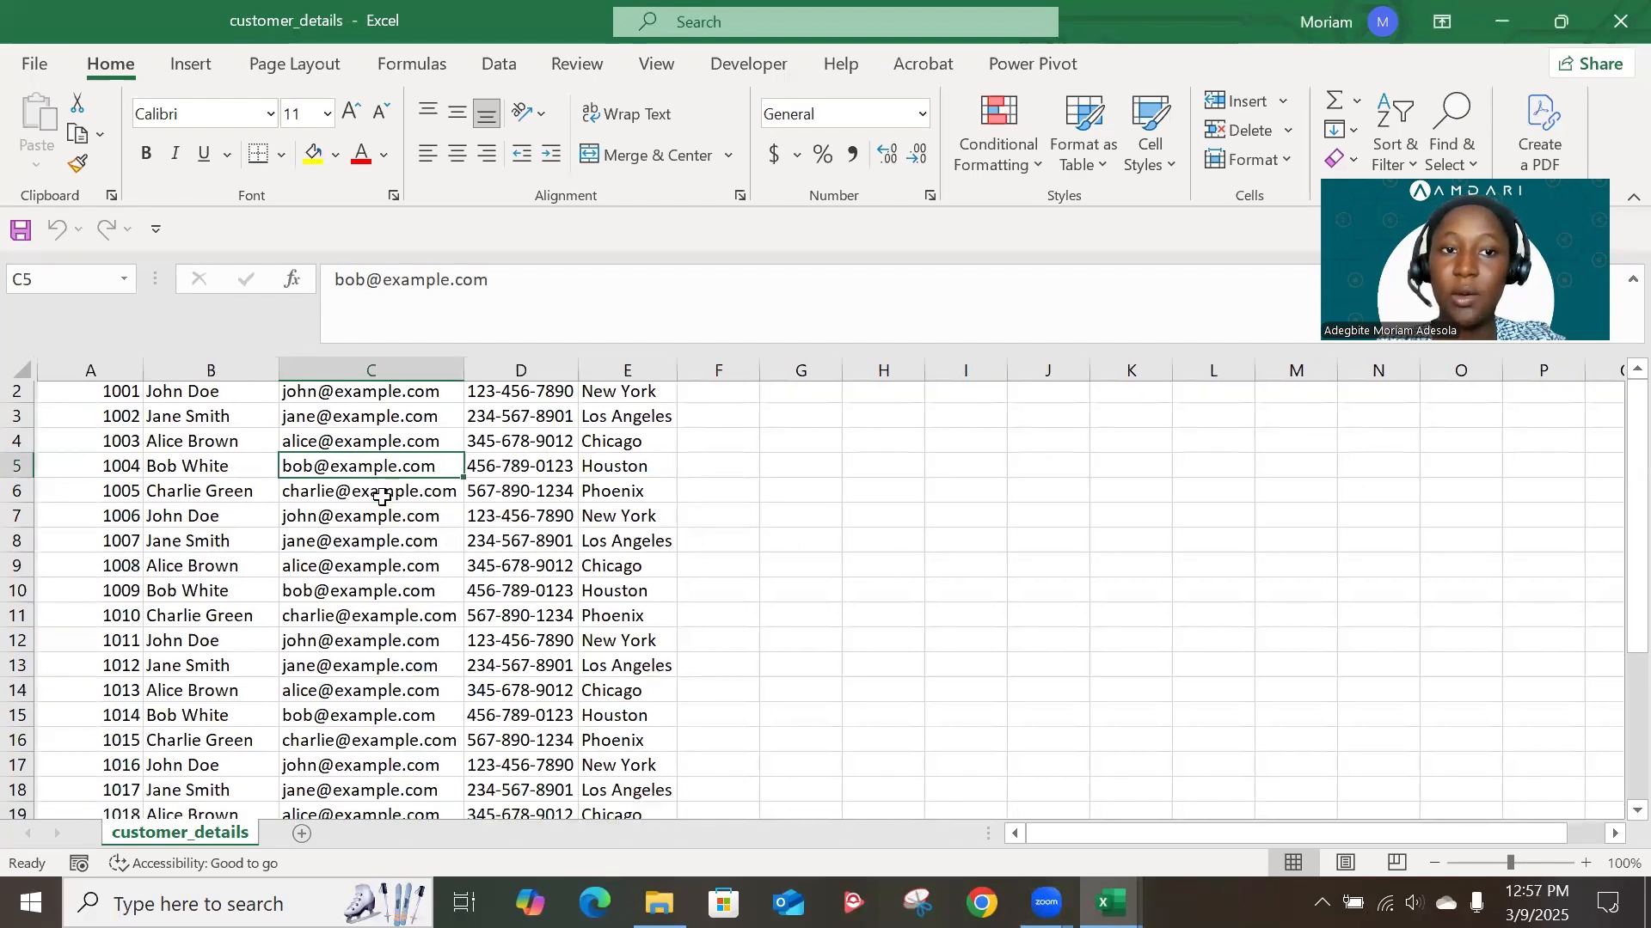
scroll(381, 497, up, 1)
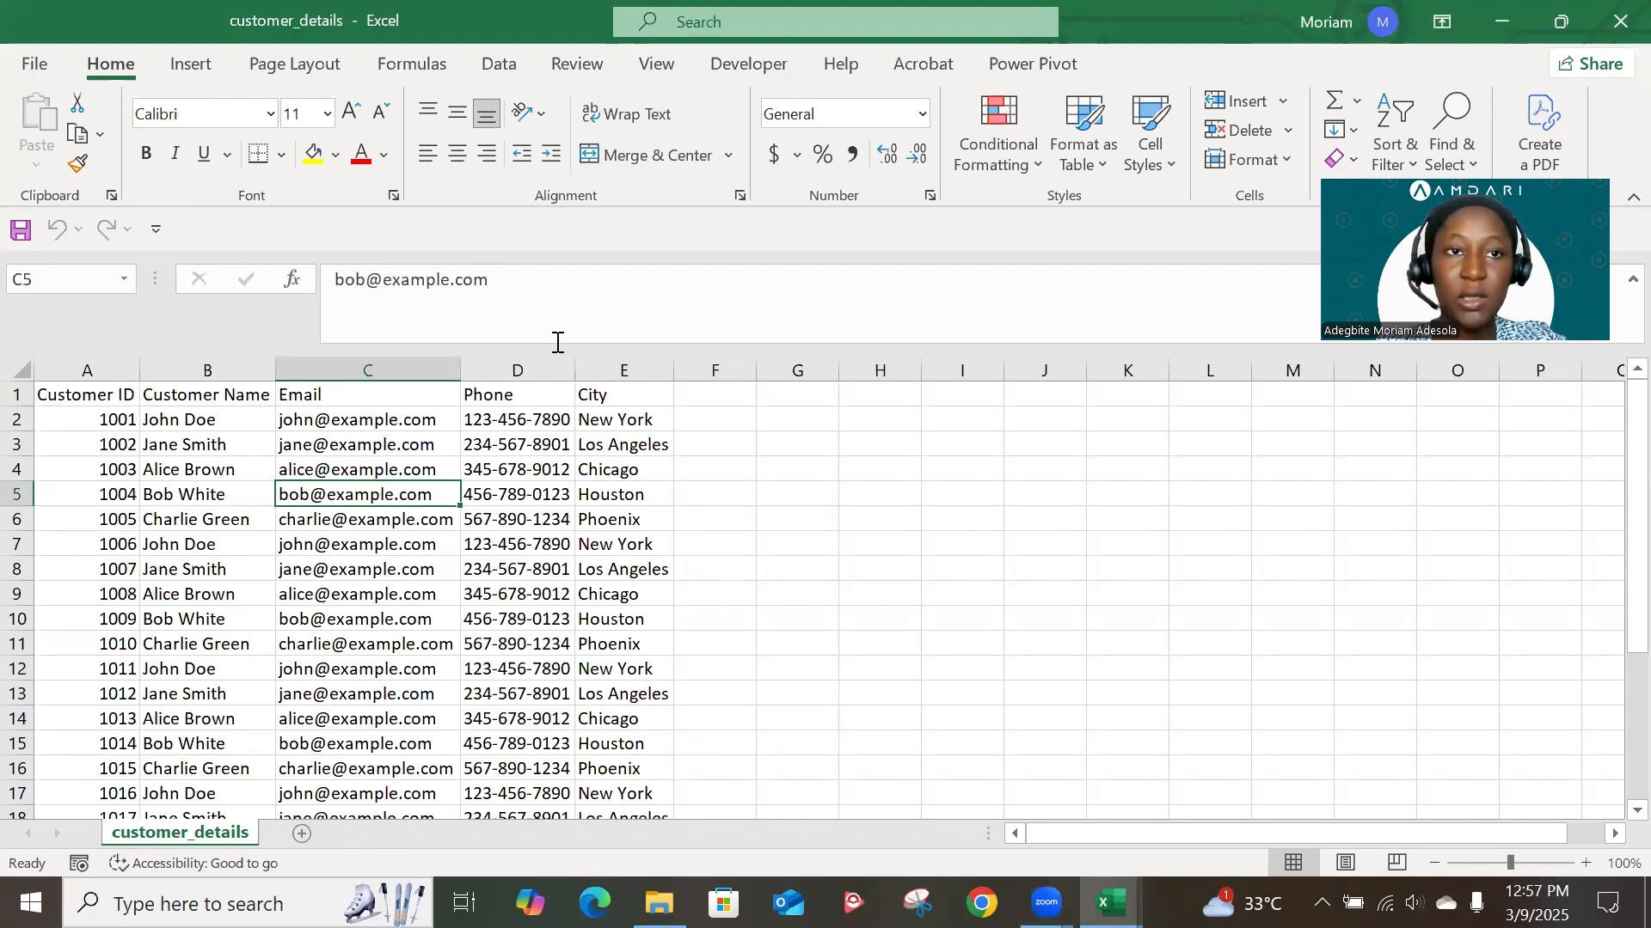
click(1110, 903)
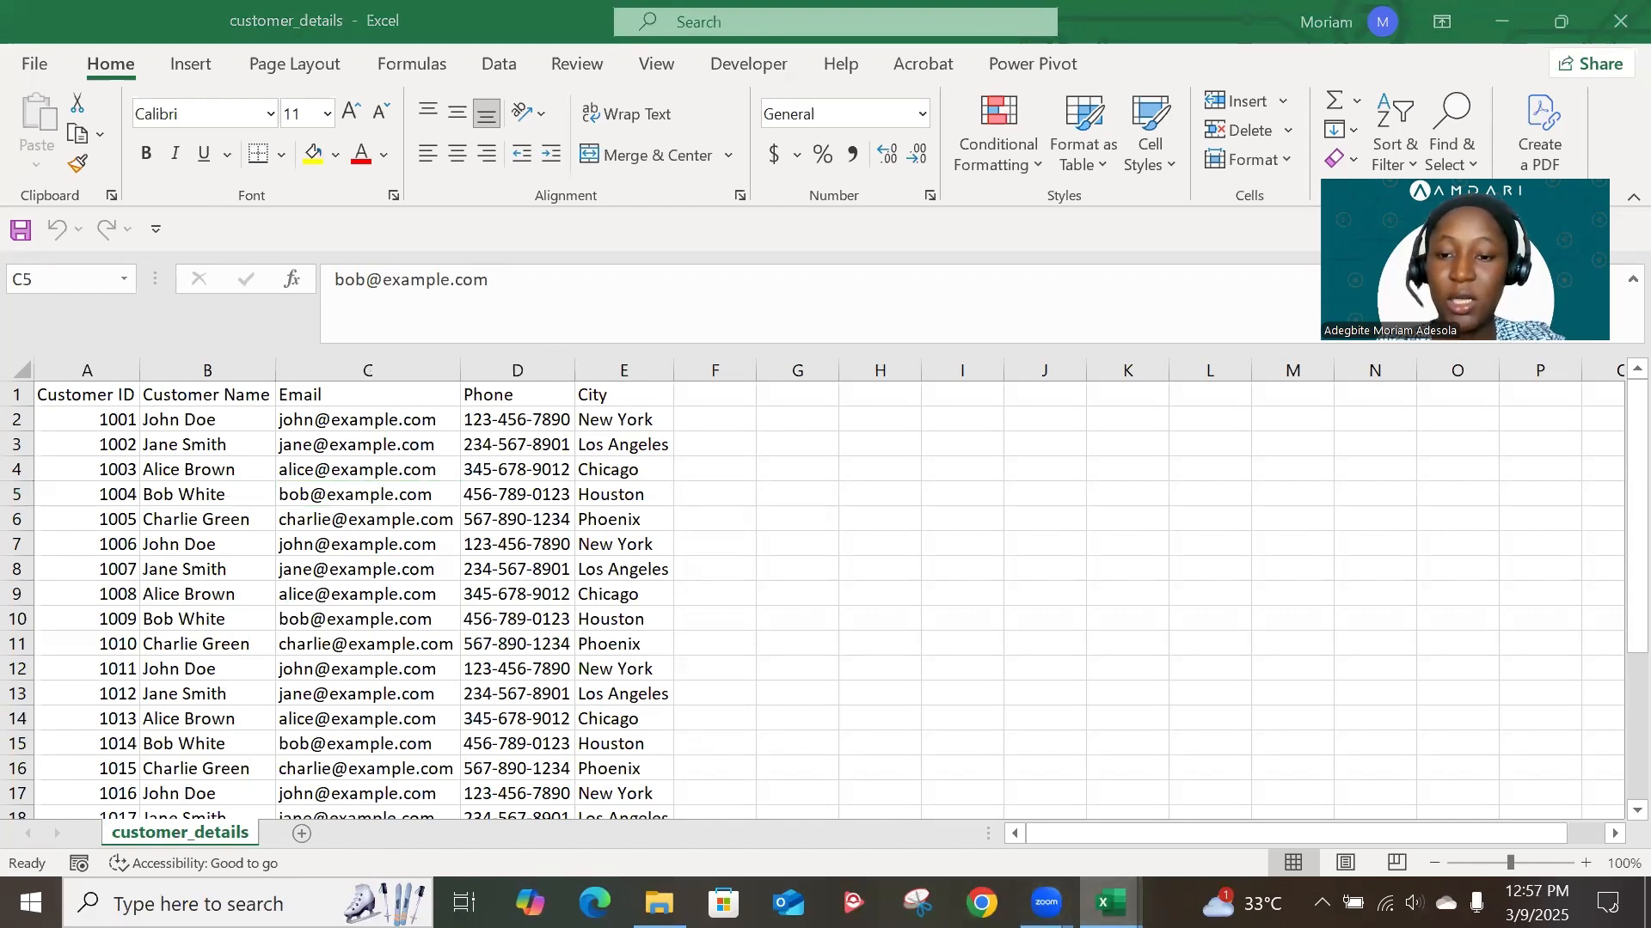
click(1238, 801)
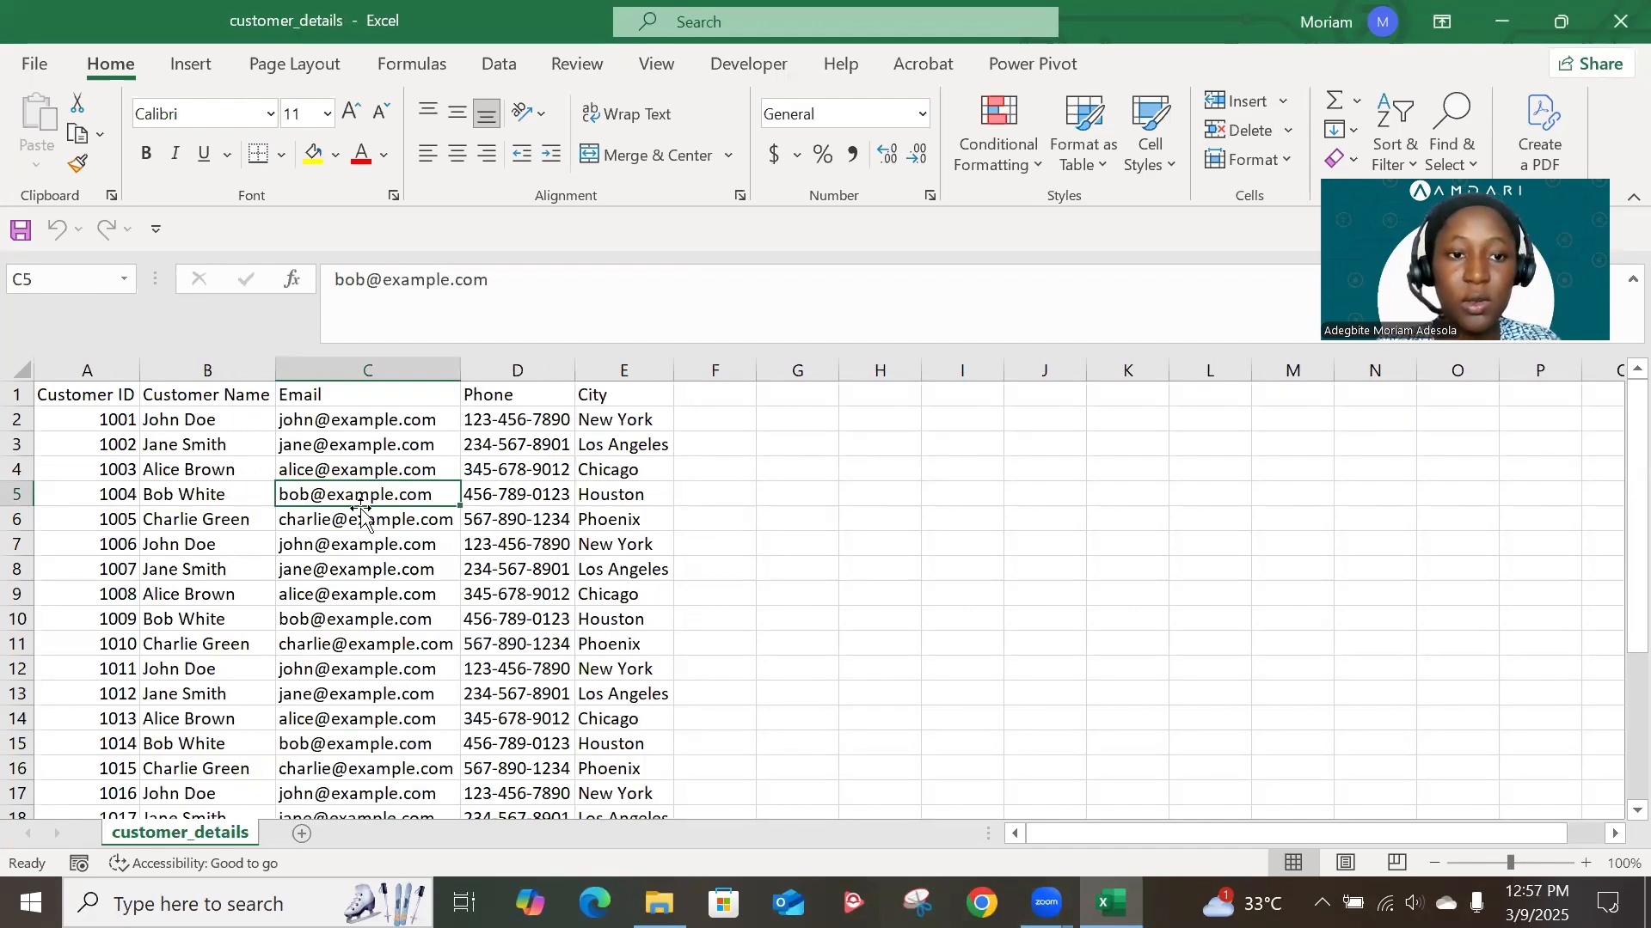
click(490, 69)
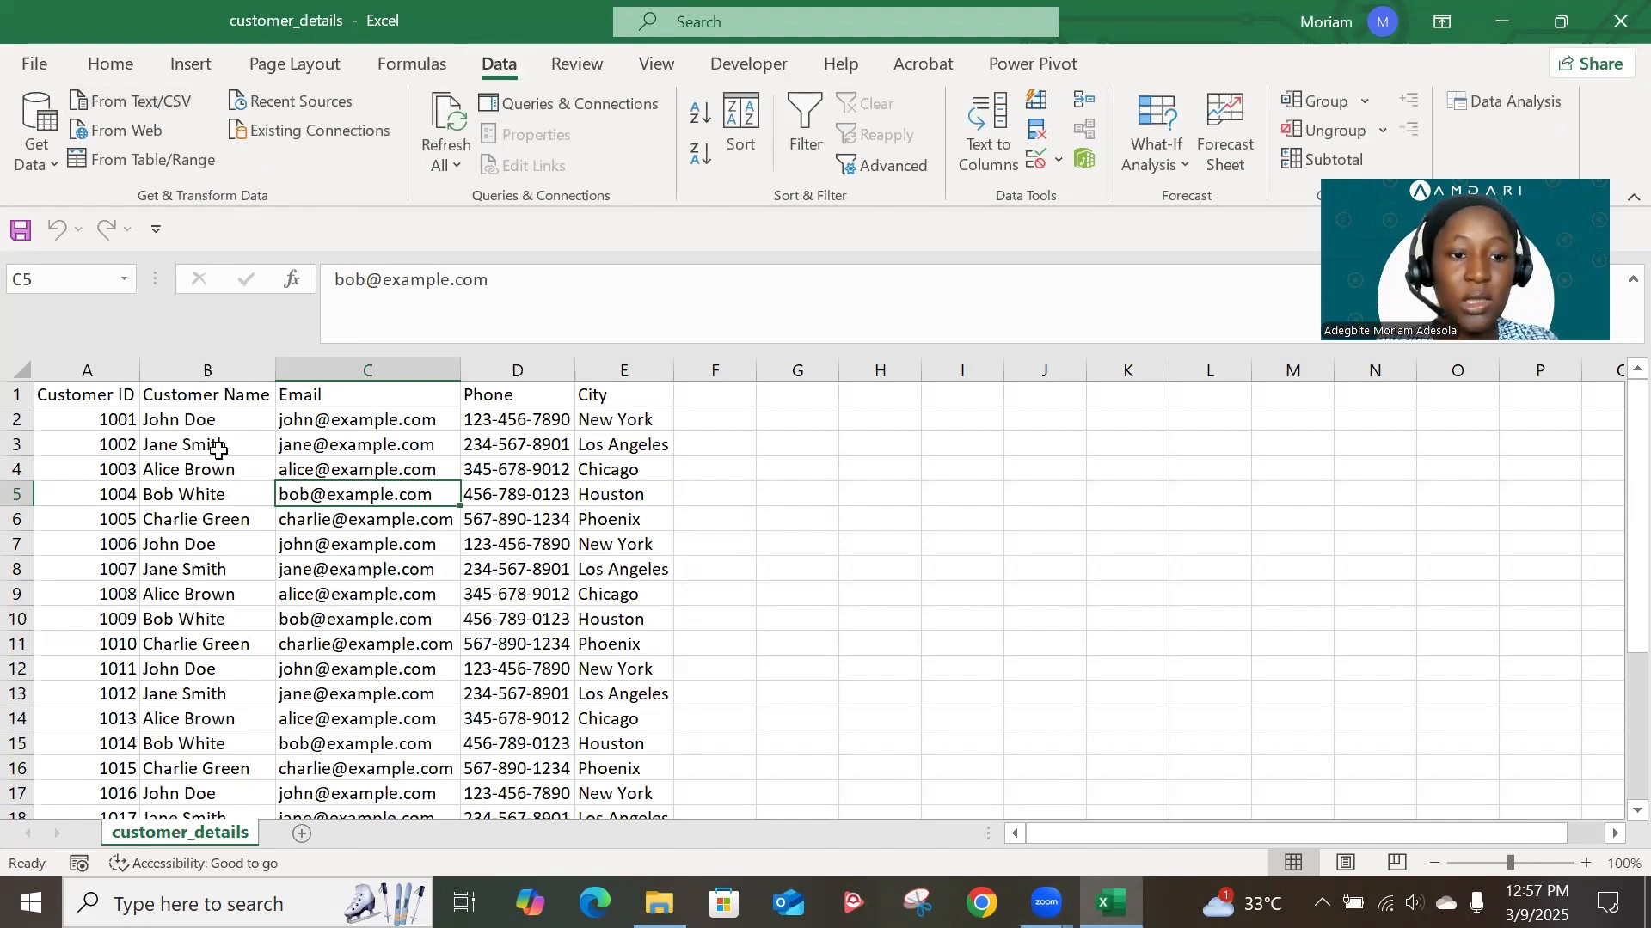
click(169, 162)
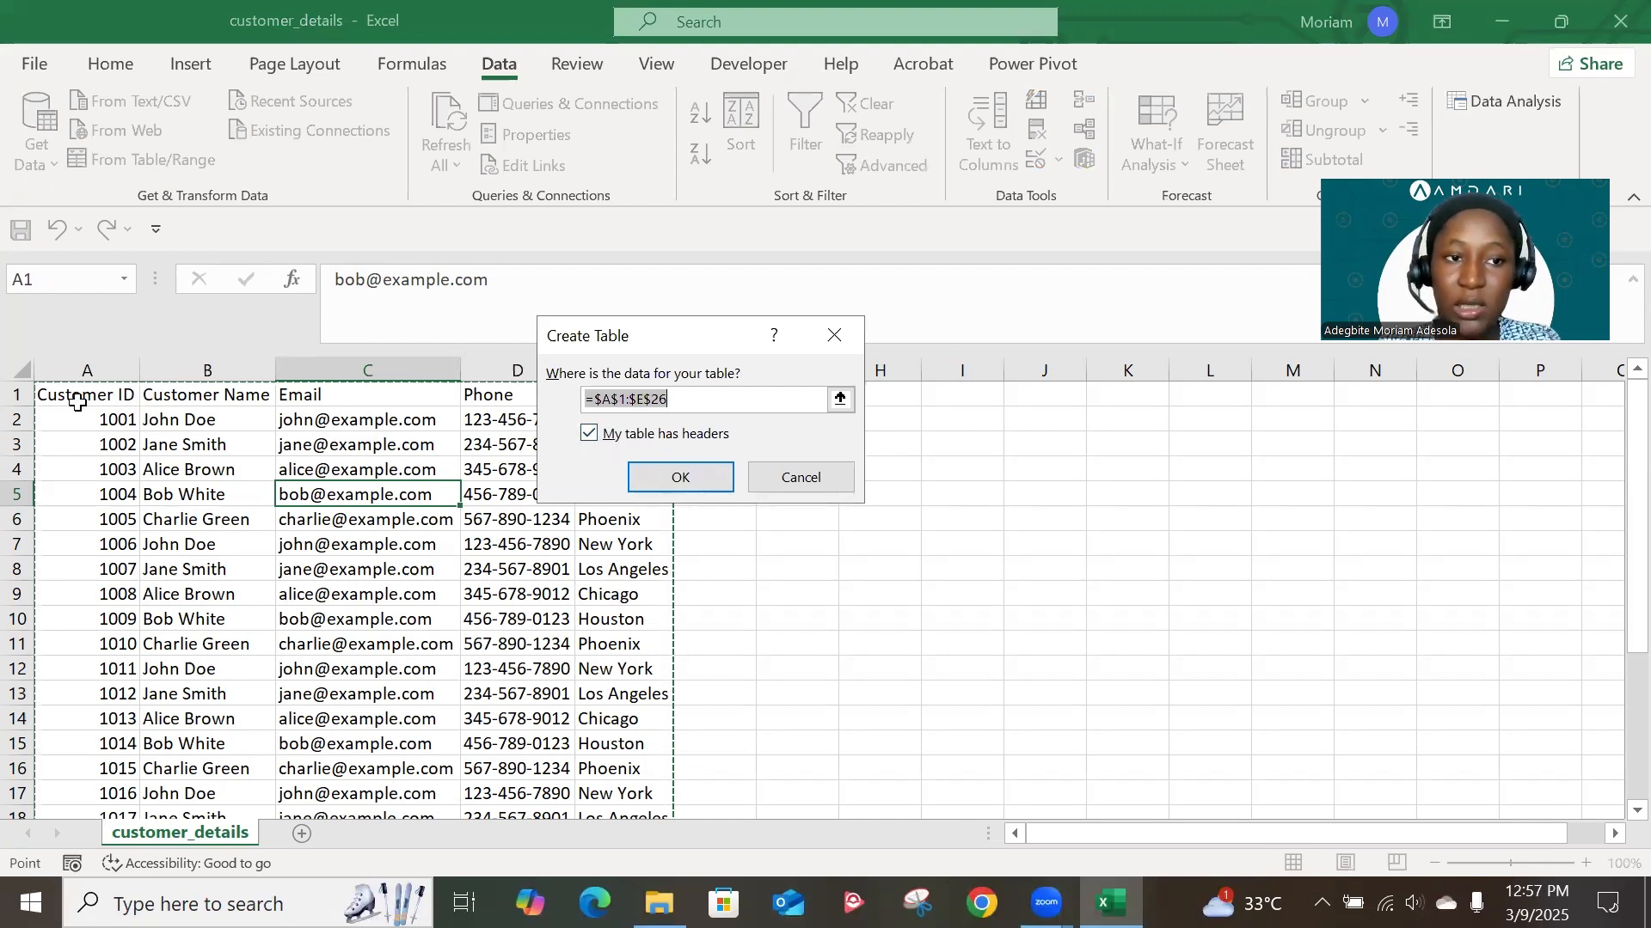
click(675, 479)
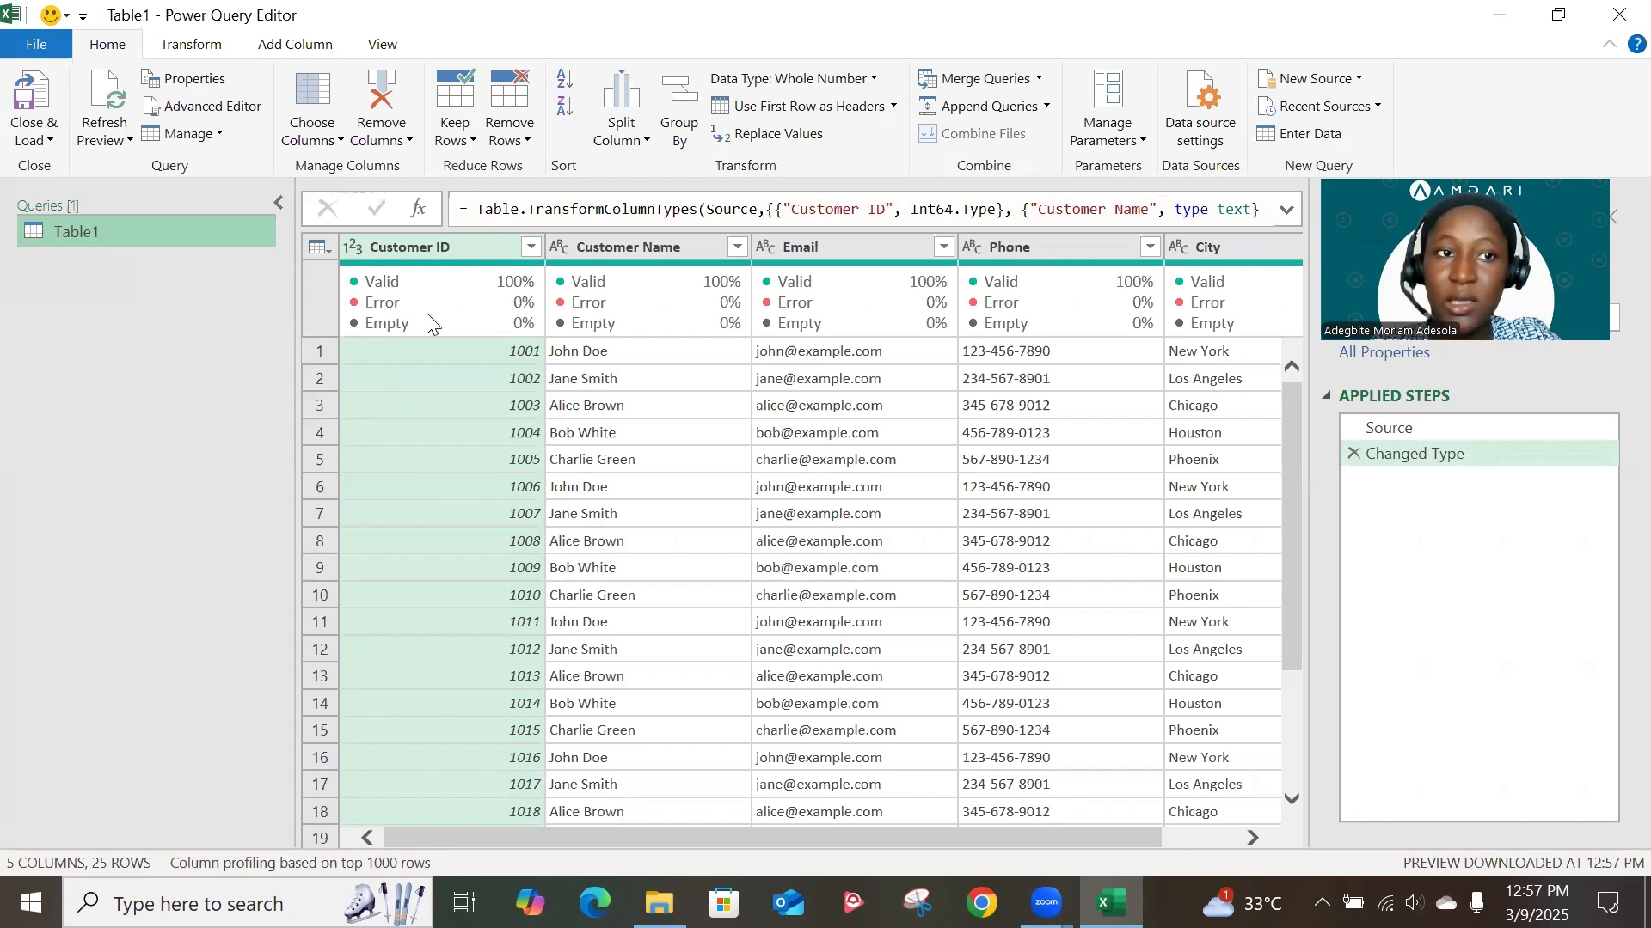
- Add a new query from the customer_purchases sheet of the customer_purchases workbook in the Customers folder
click(1359, 81)
mouse_move(1388, 113)
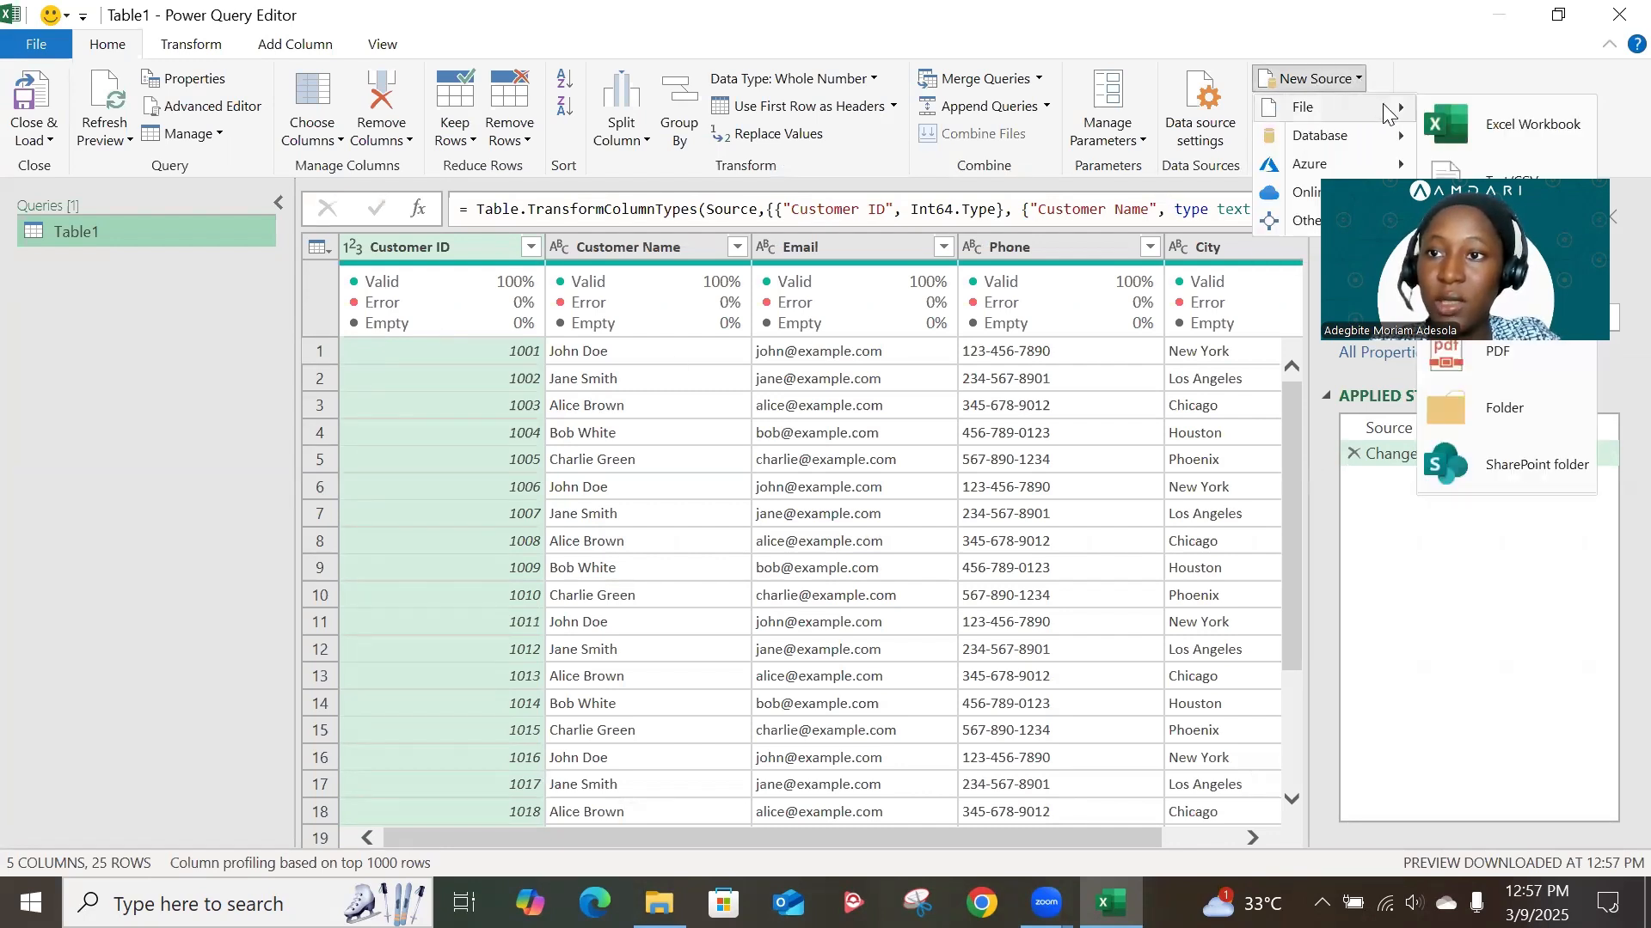
click(1495, 129)
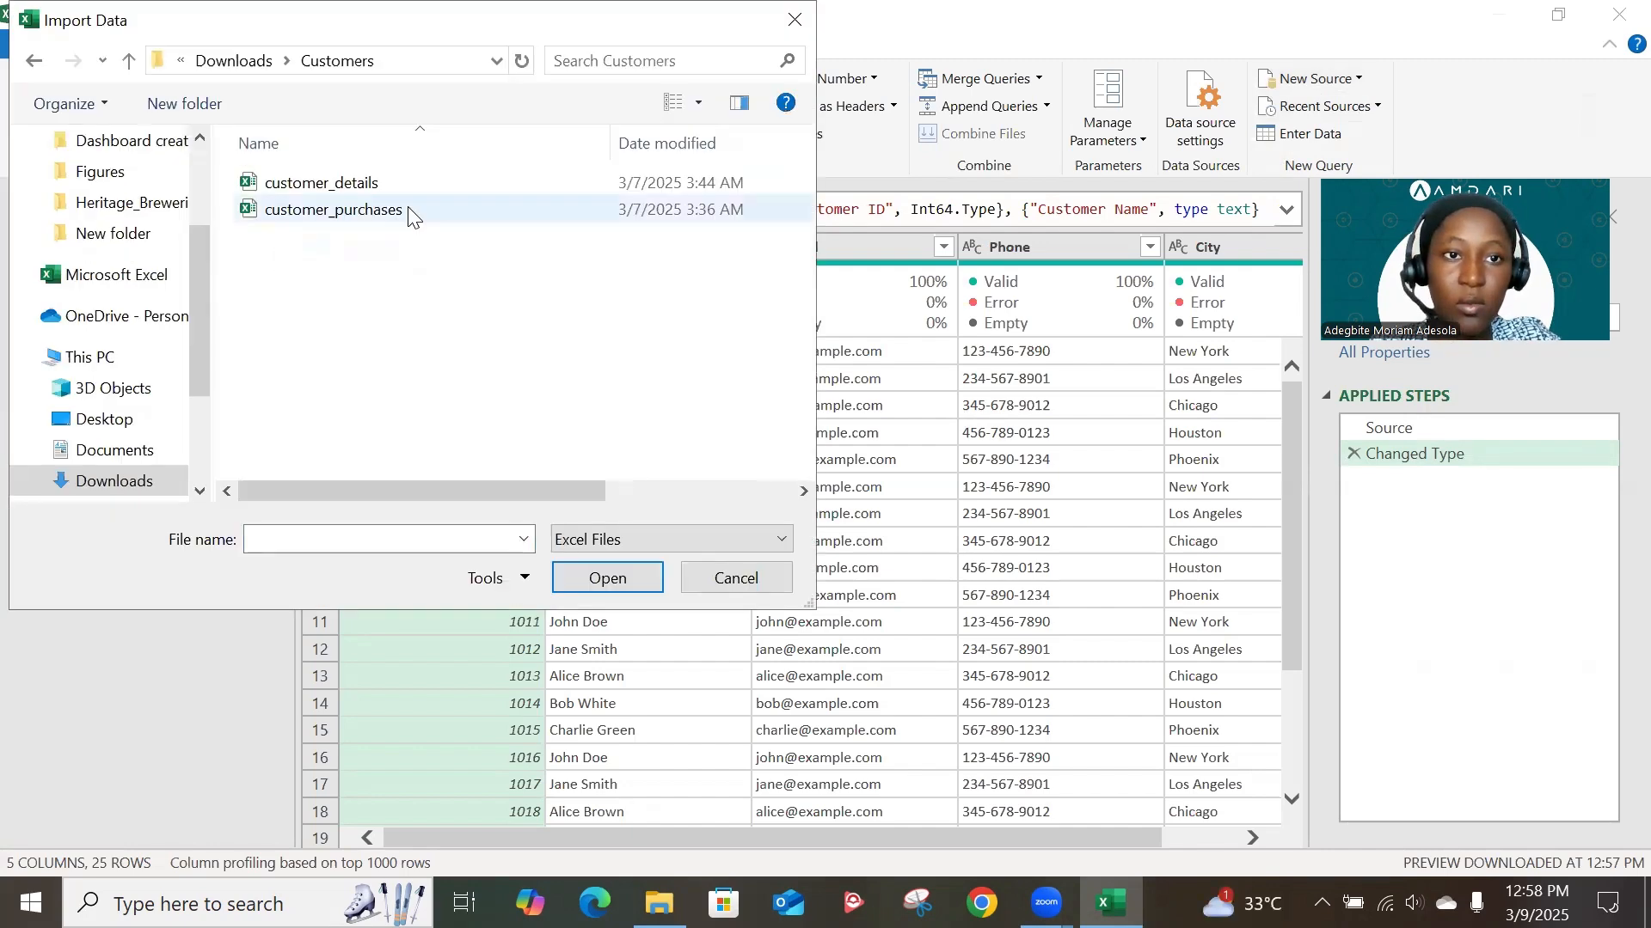
click(409, 215)
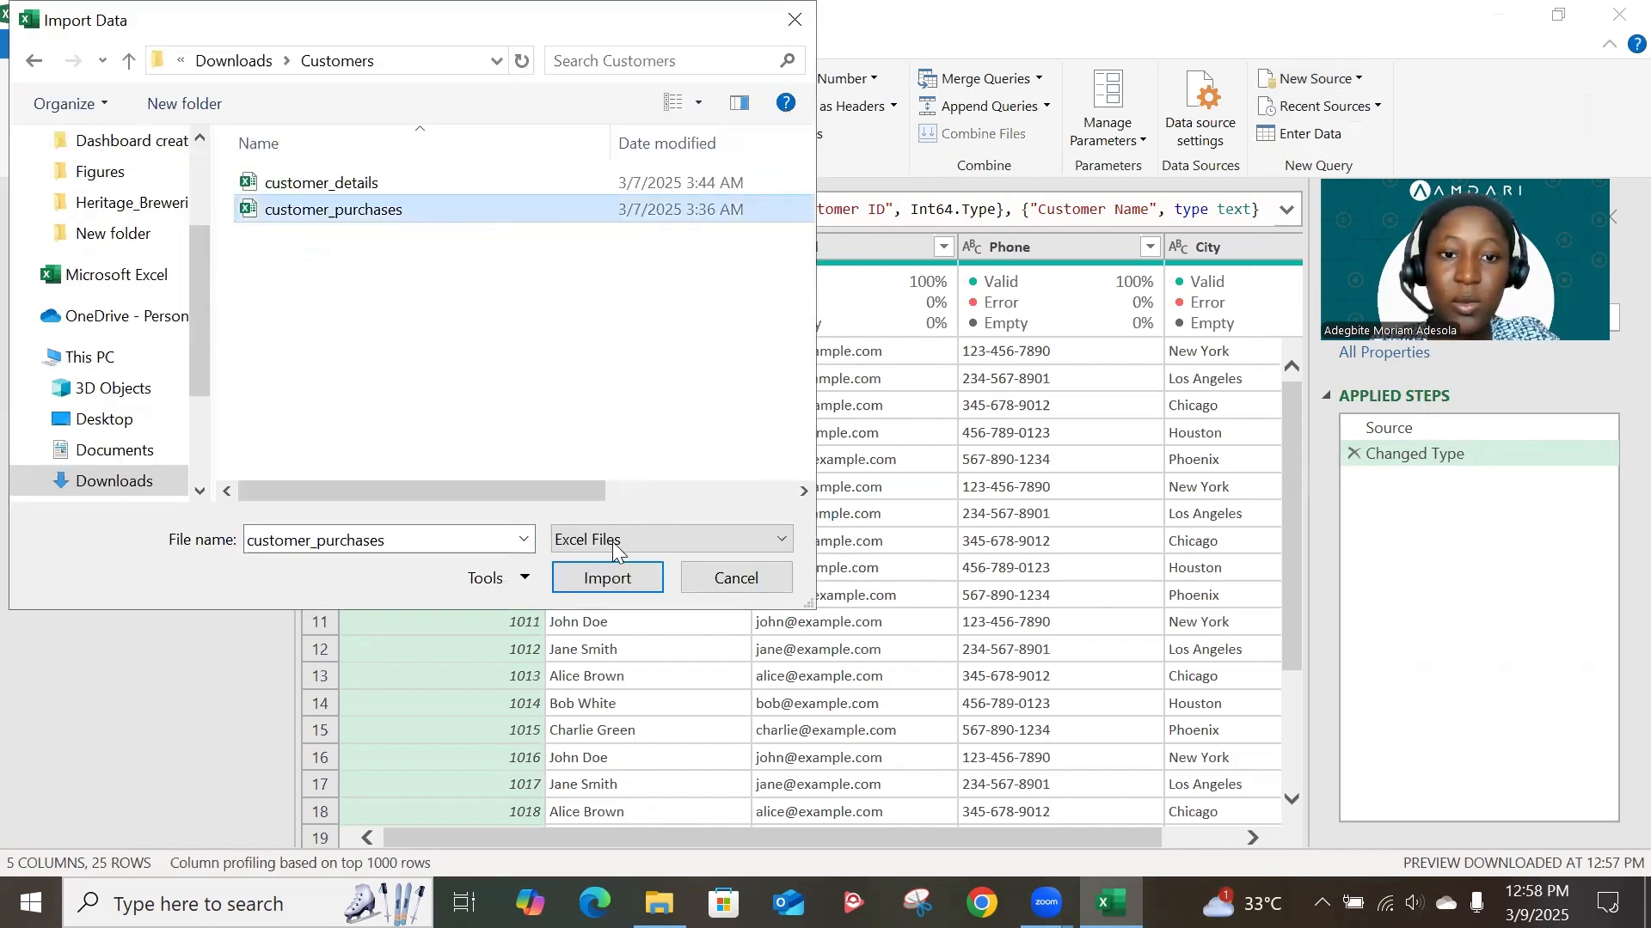
click(609, 580)
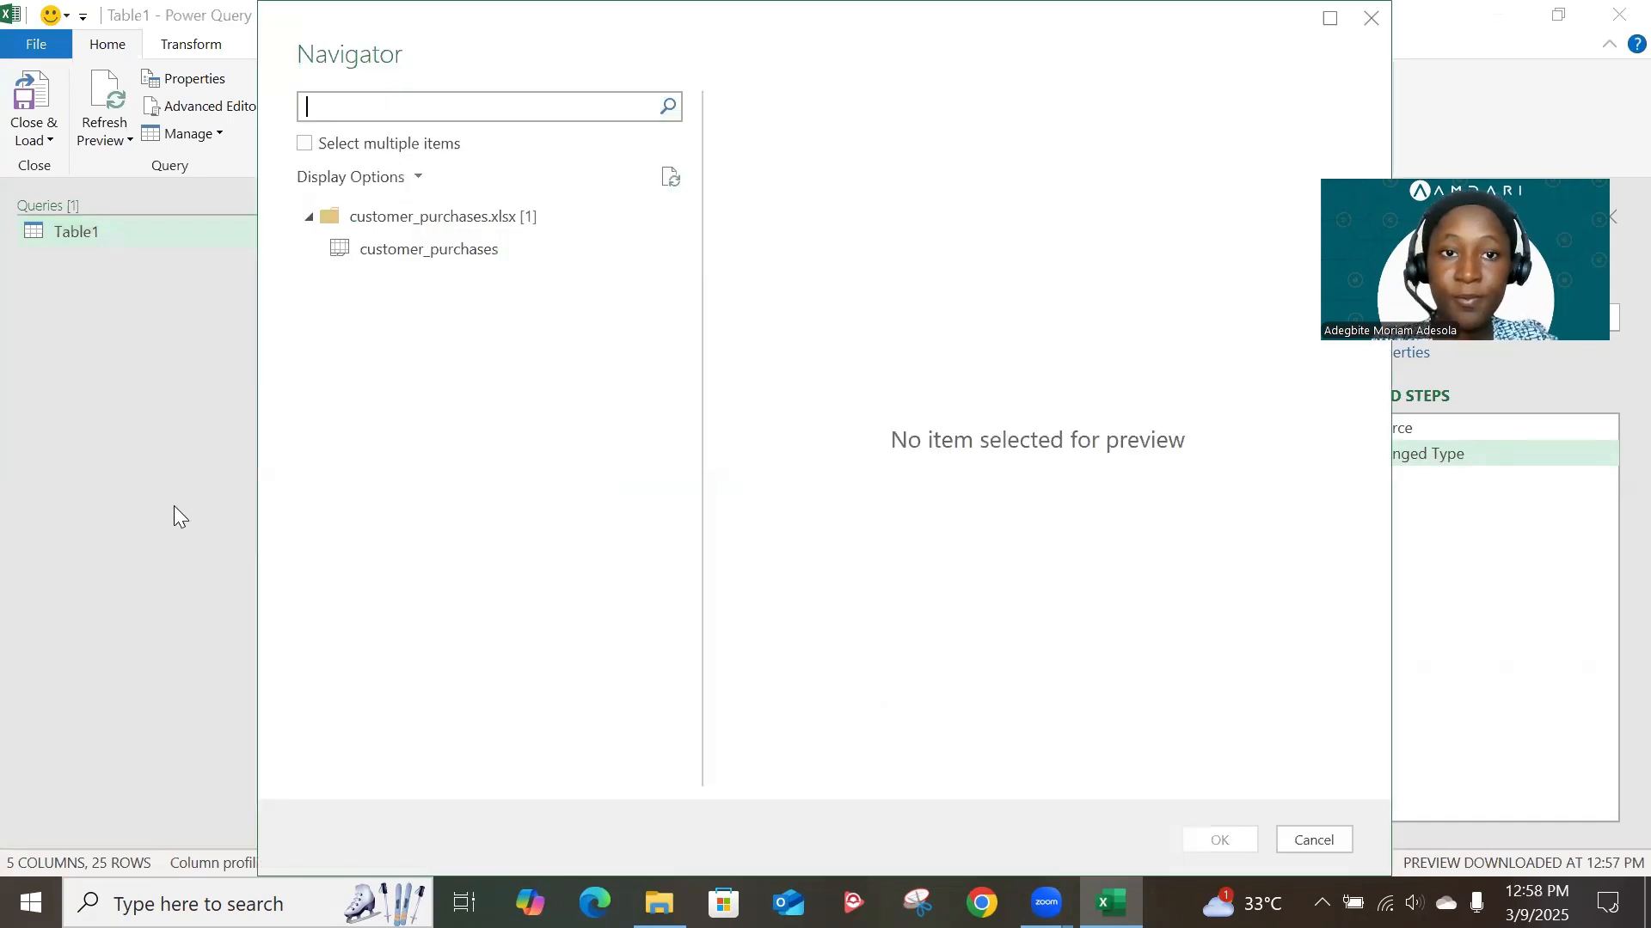
click(457, 251)
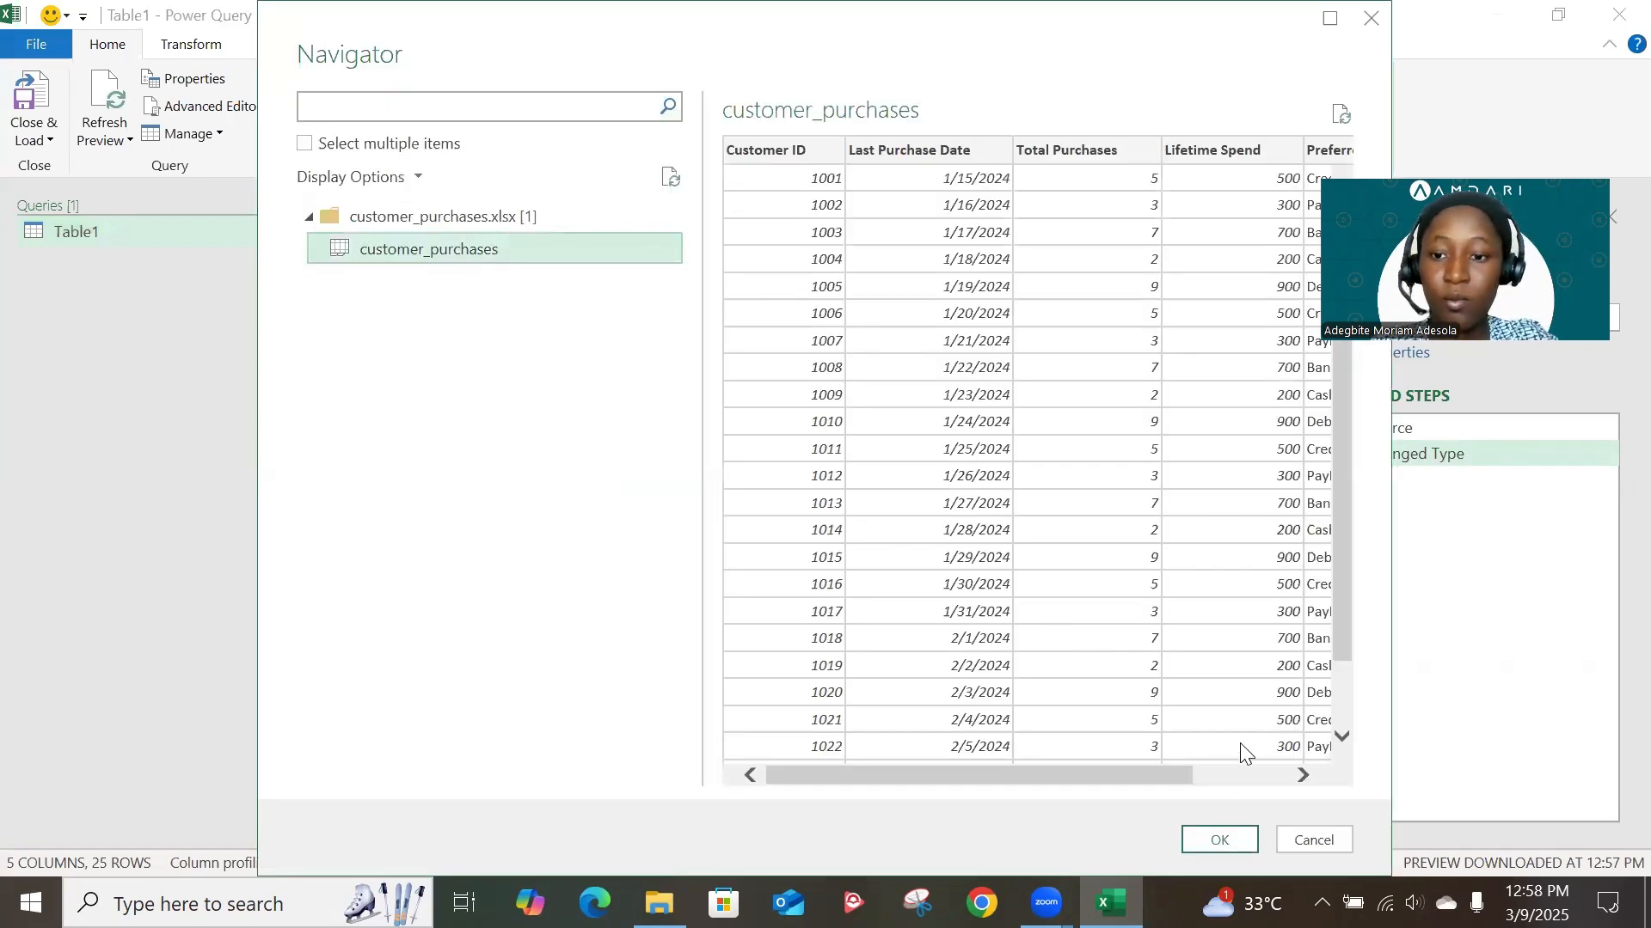
click(1210, 838)
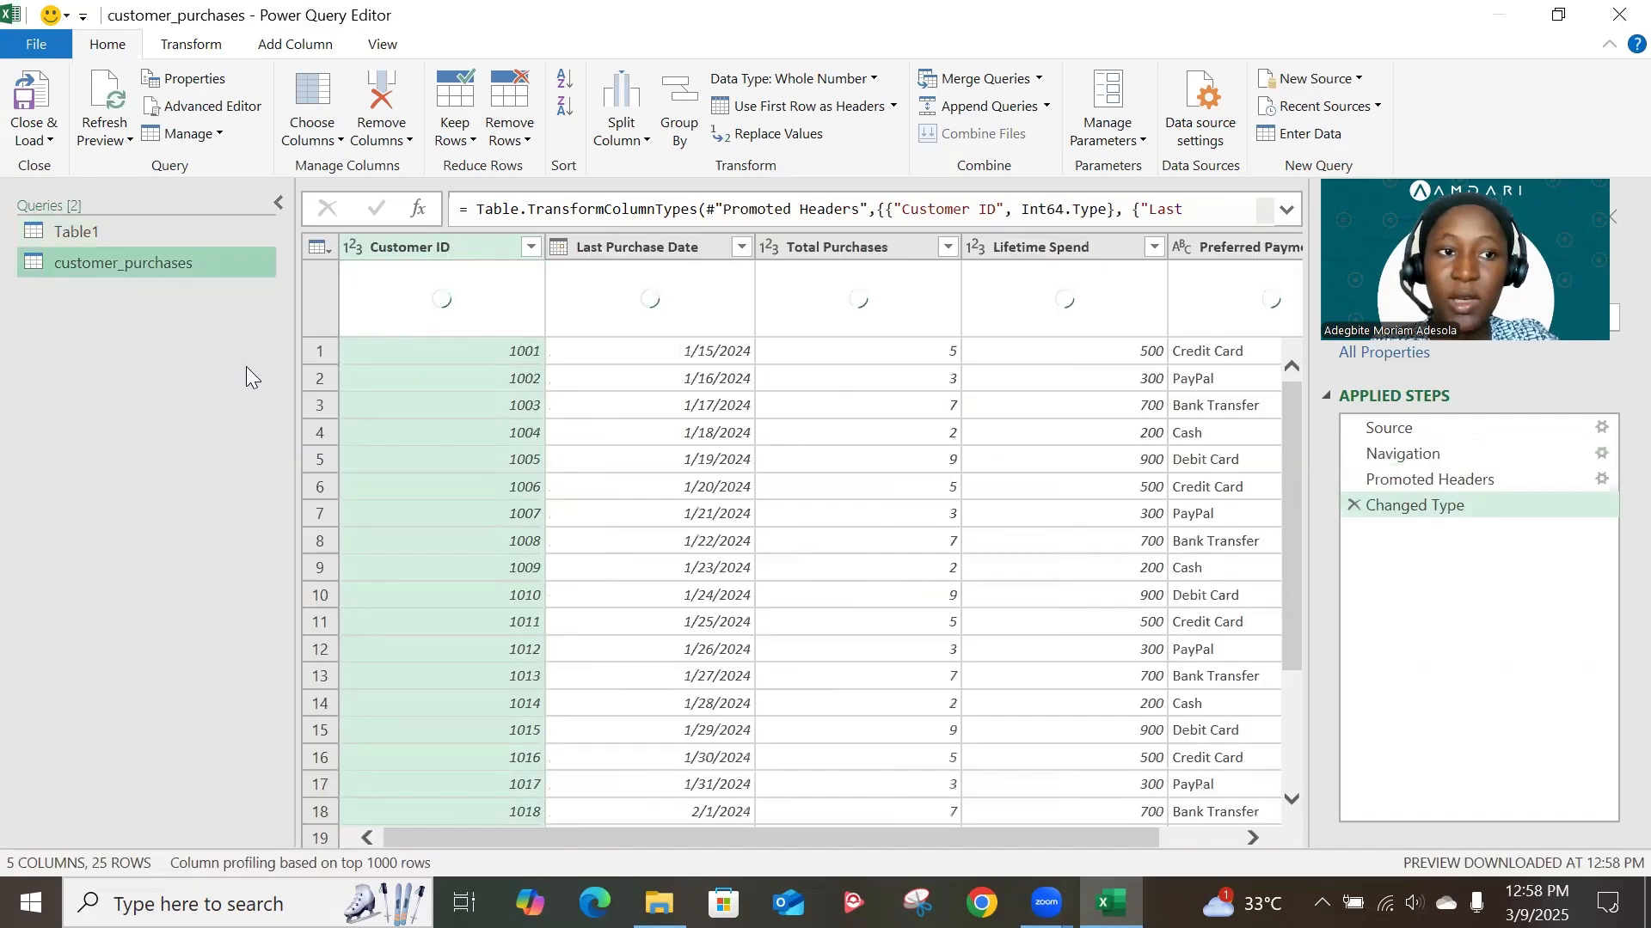
- Rename the Table1 query as customer_details
click(167, 230)
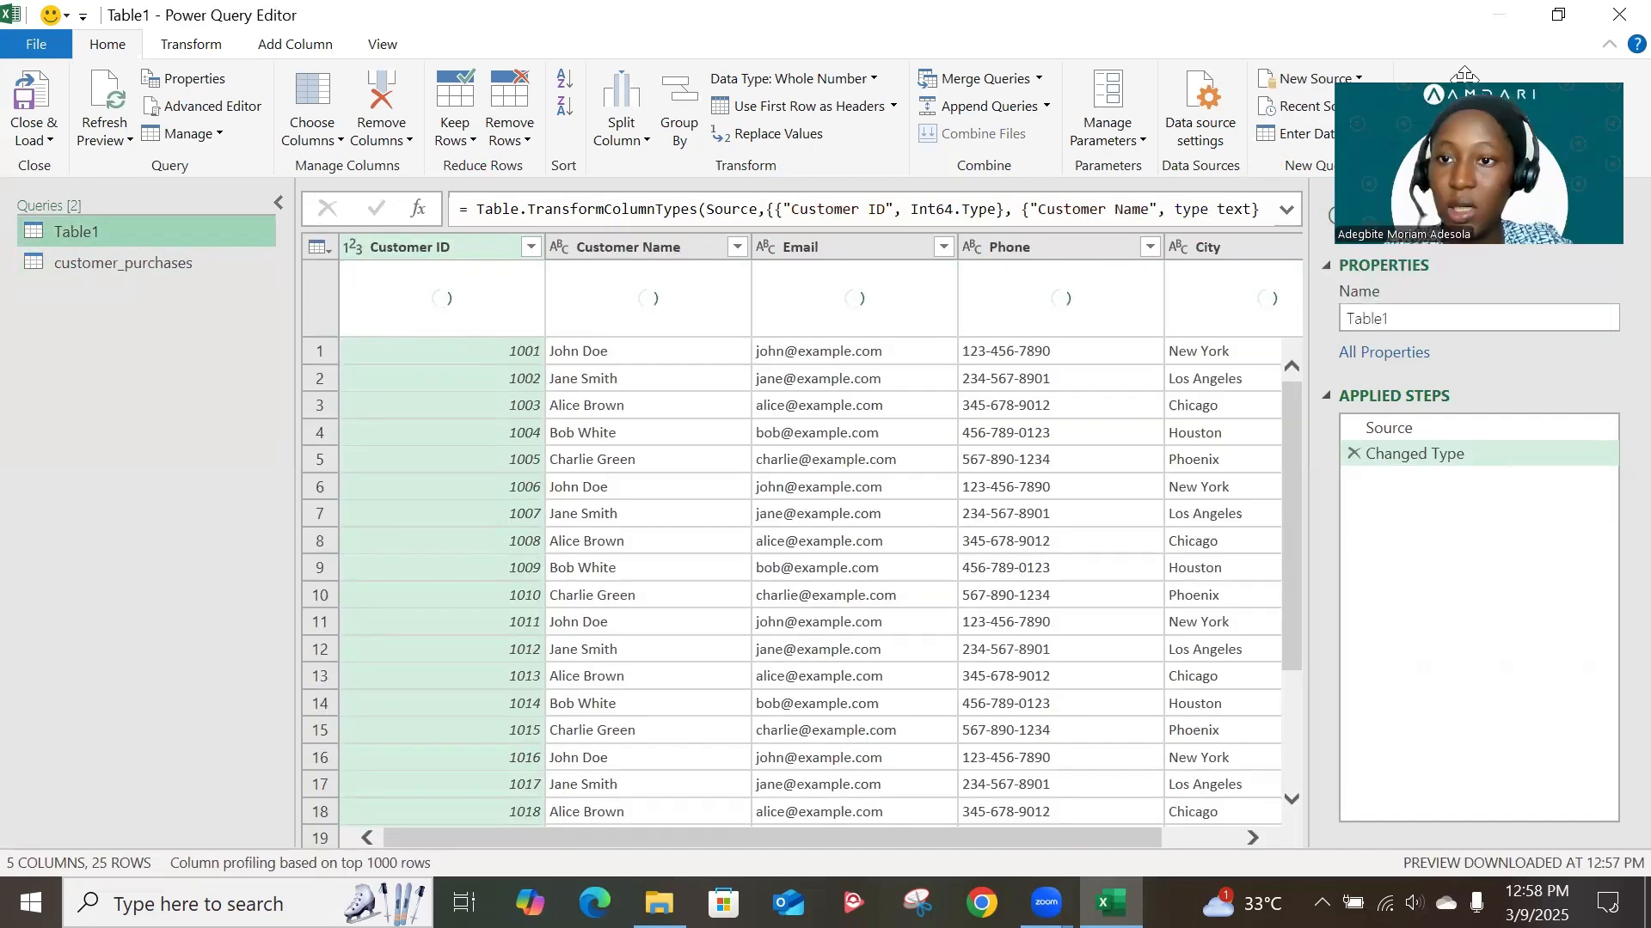
click(1461, 309)
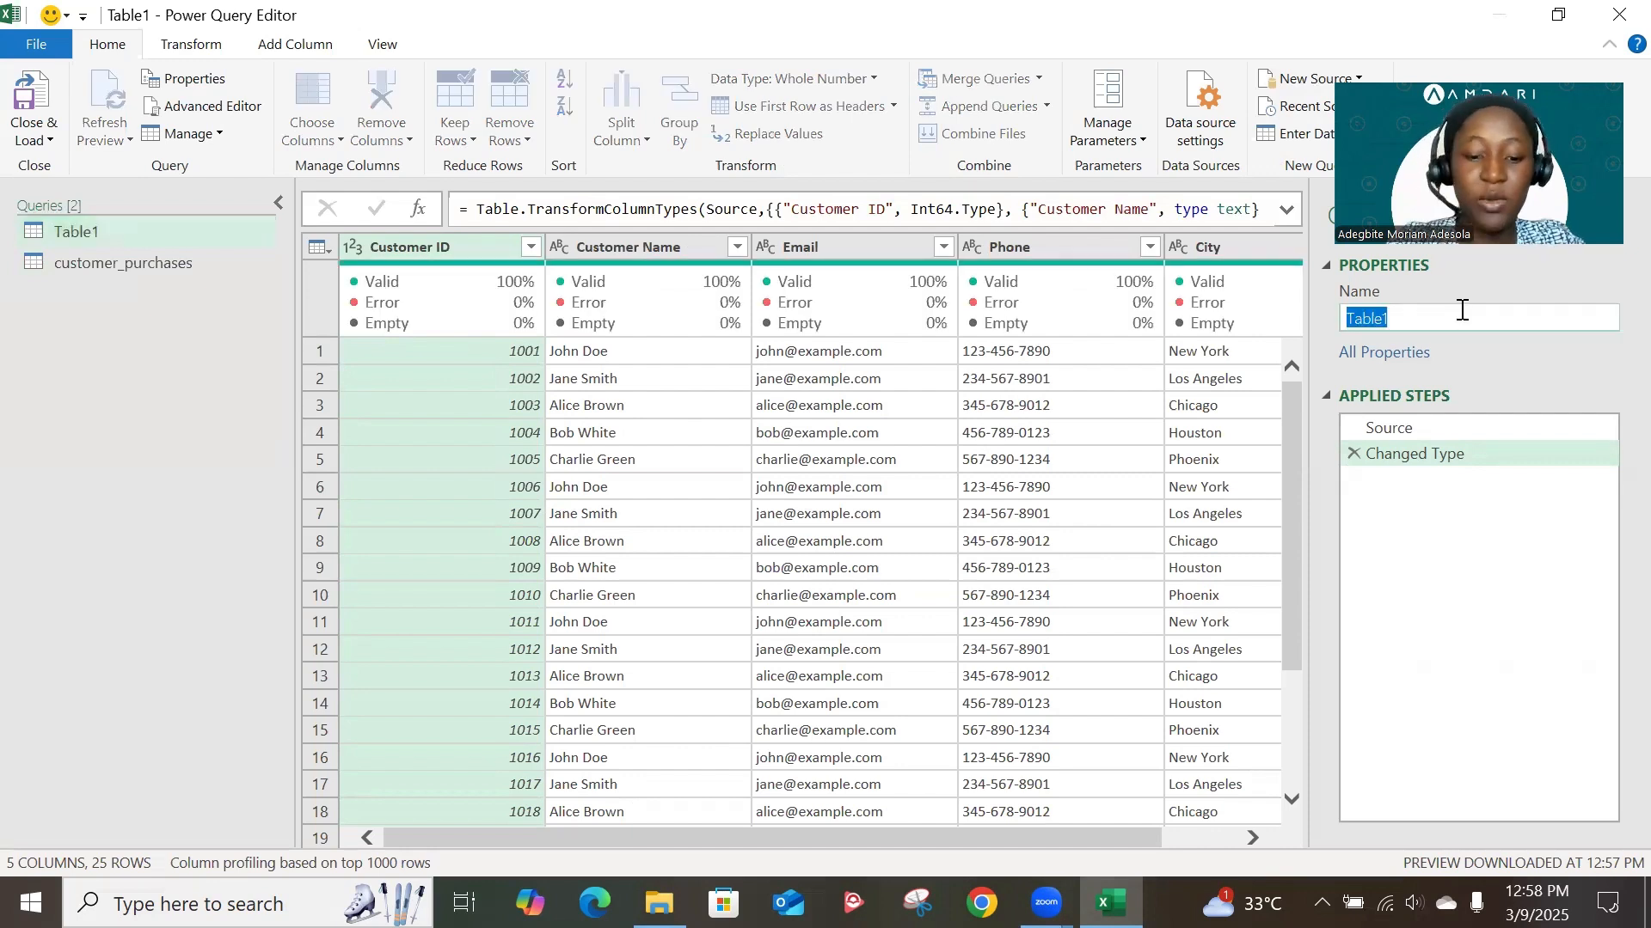
key(BackSpace)
text(custo)
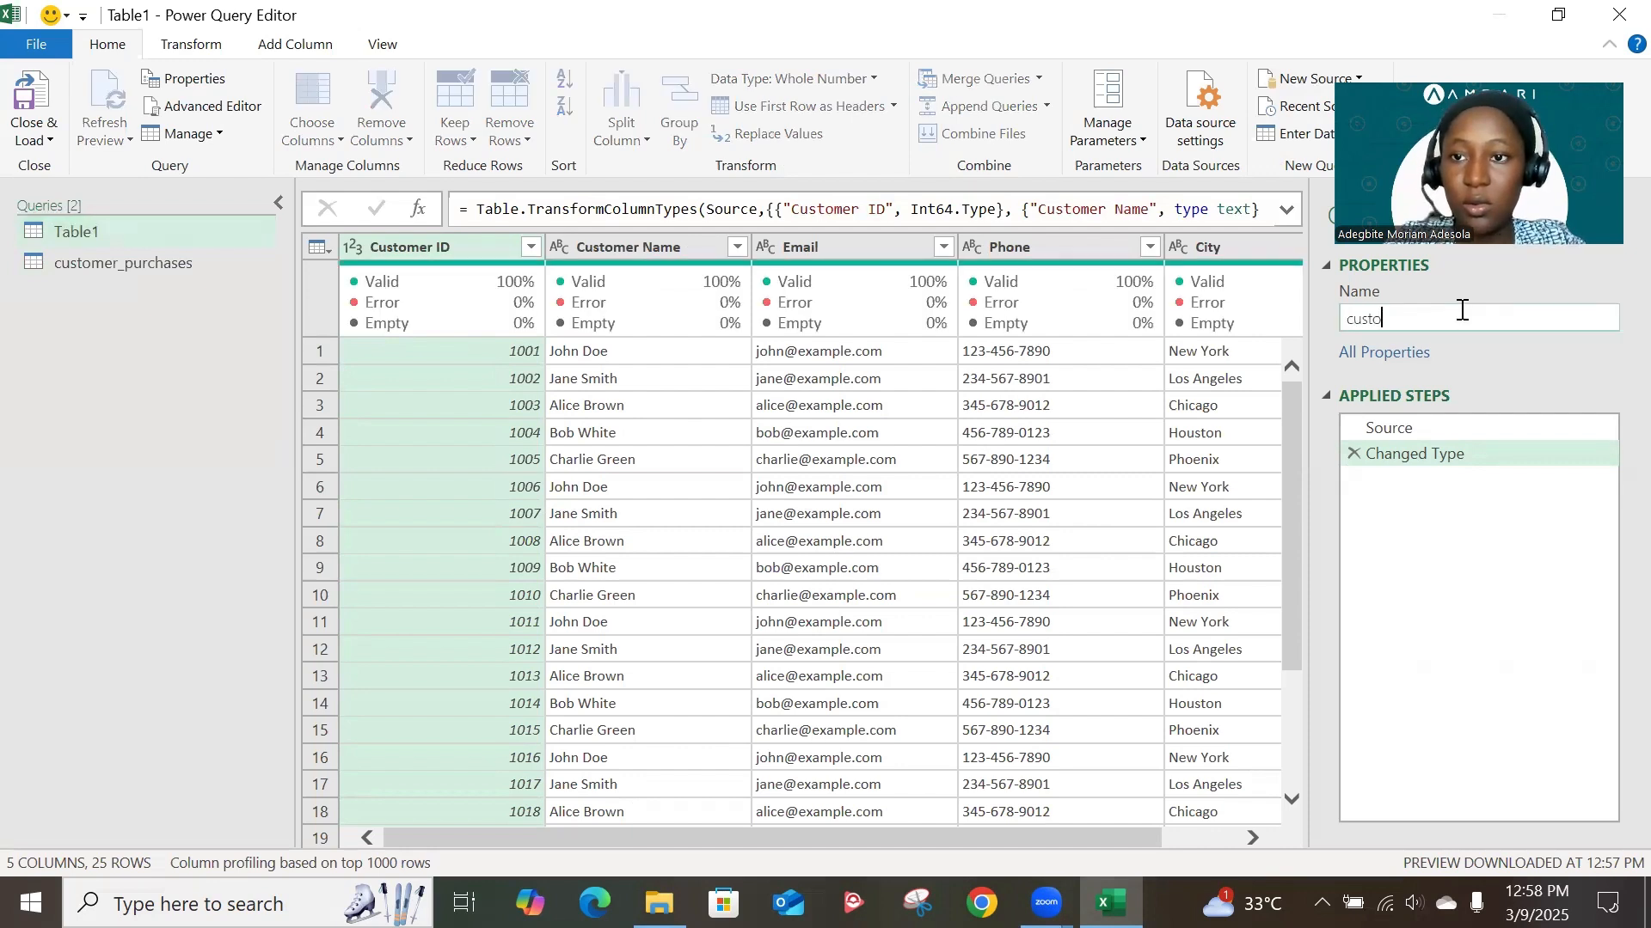
text(mer_details)
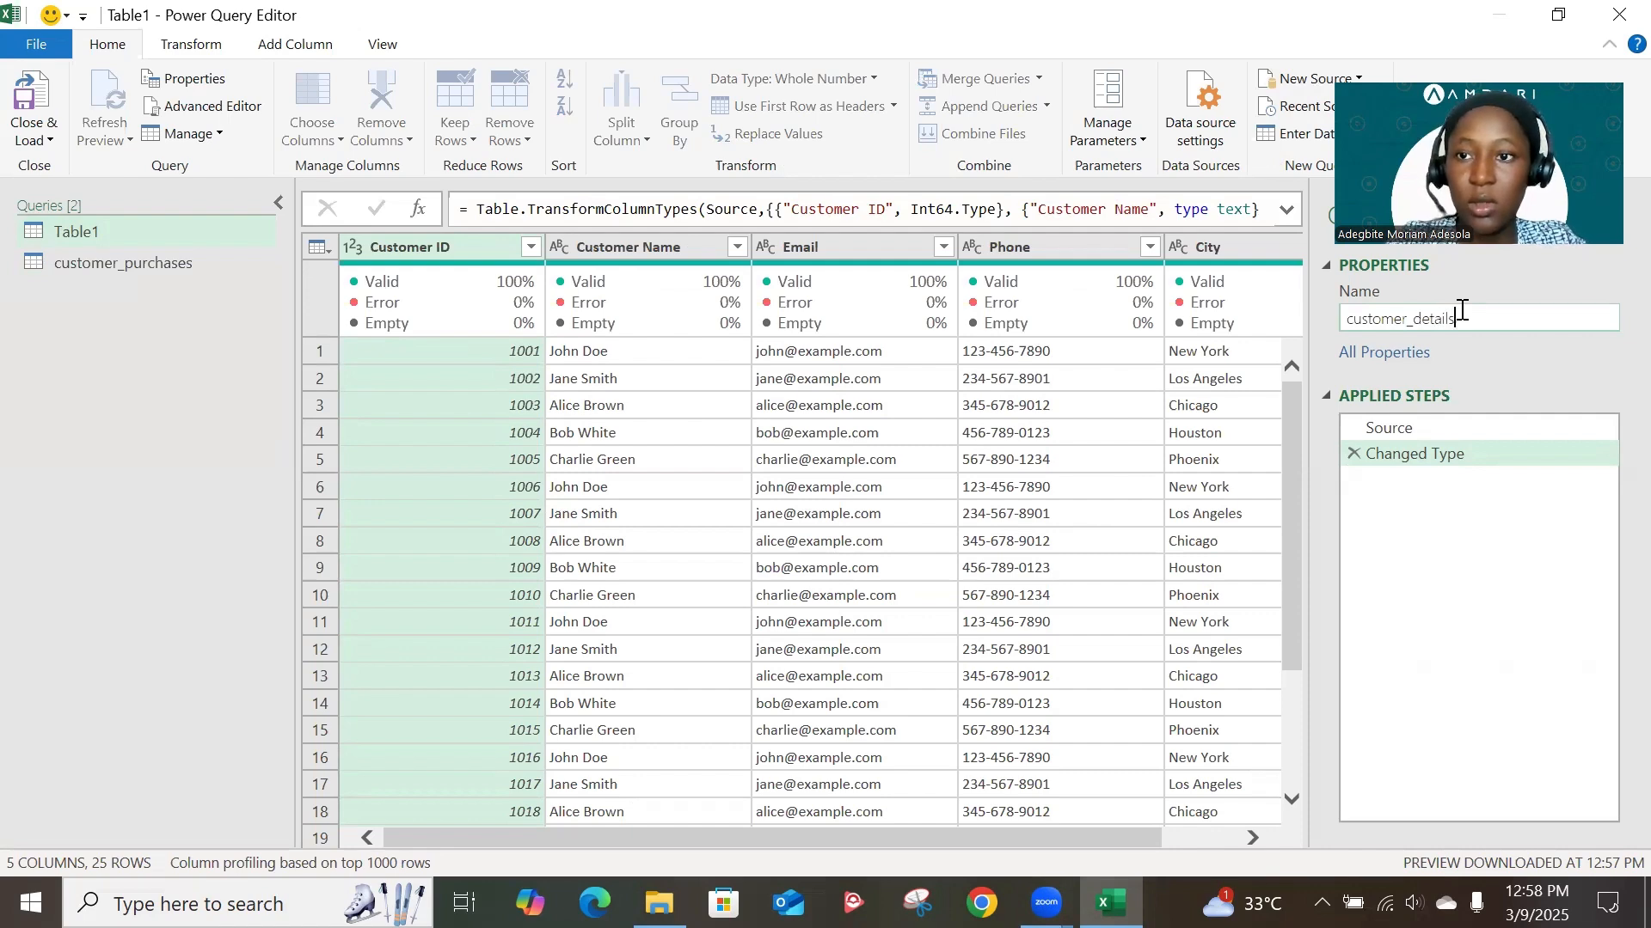
key(Return)
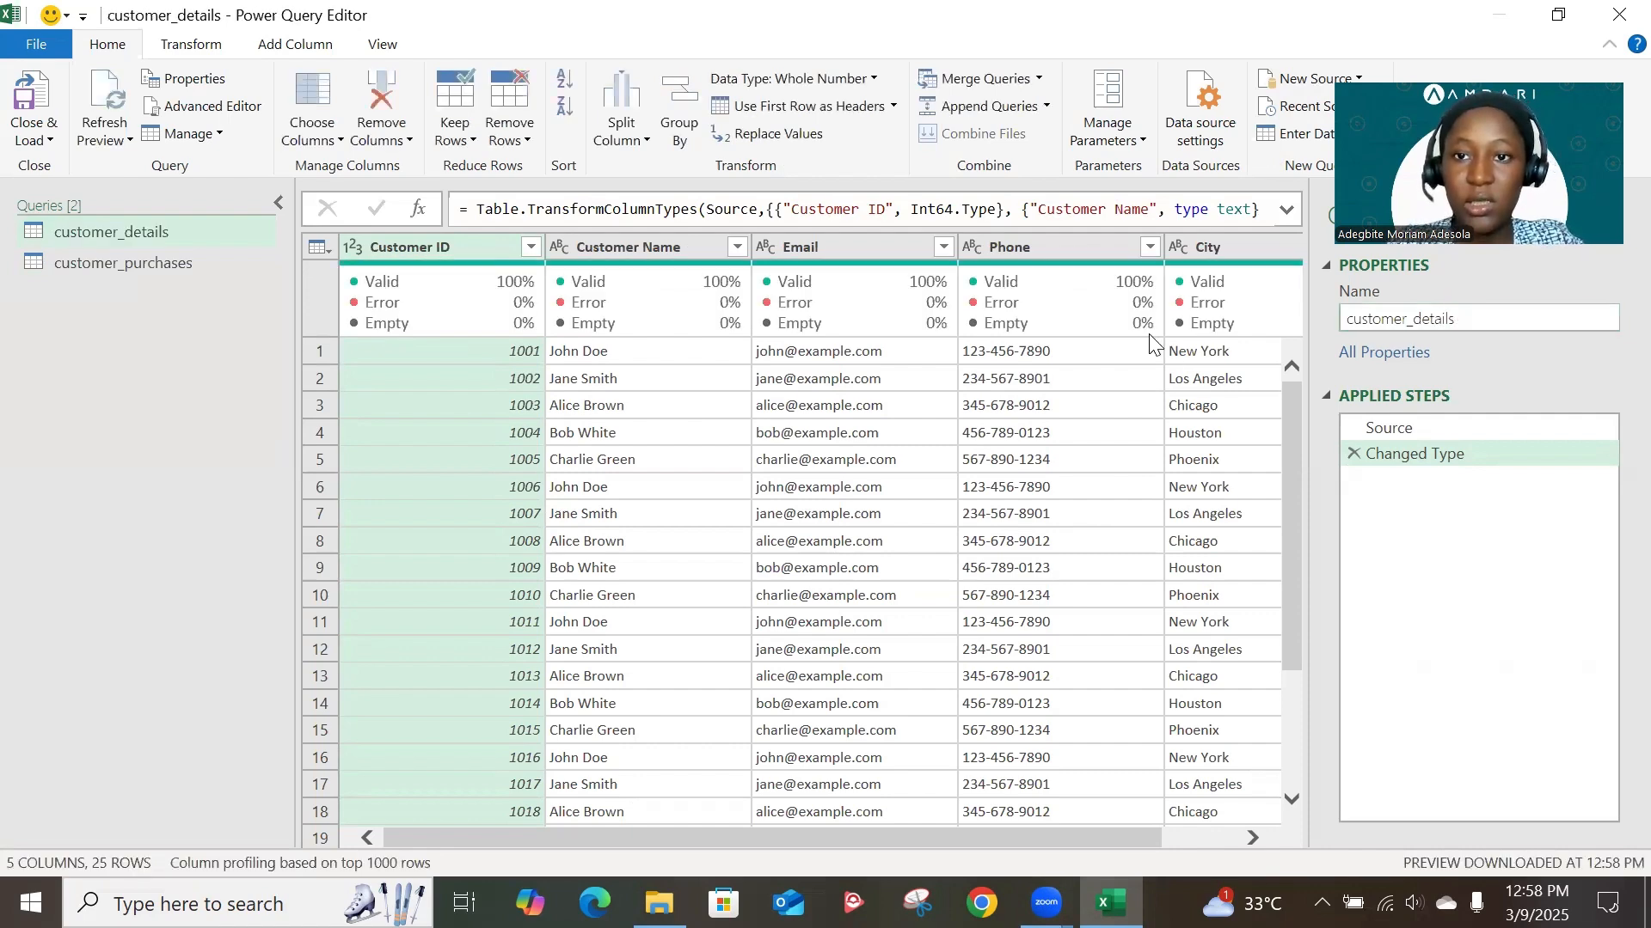
- Compare the columns of the customer_details and customer_purchases queries
mouse_move(1135, 322)
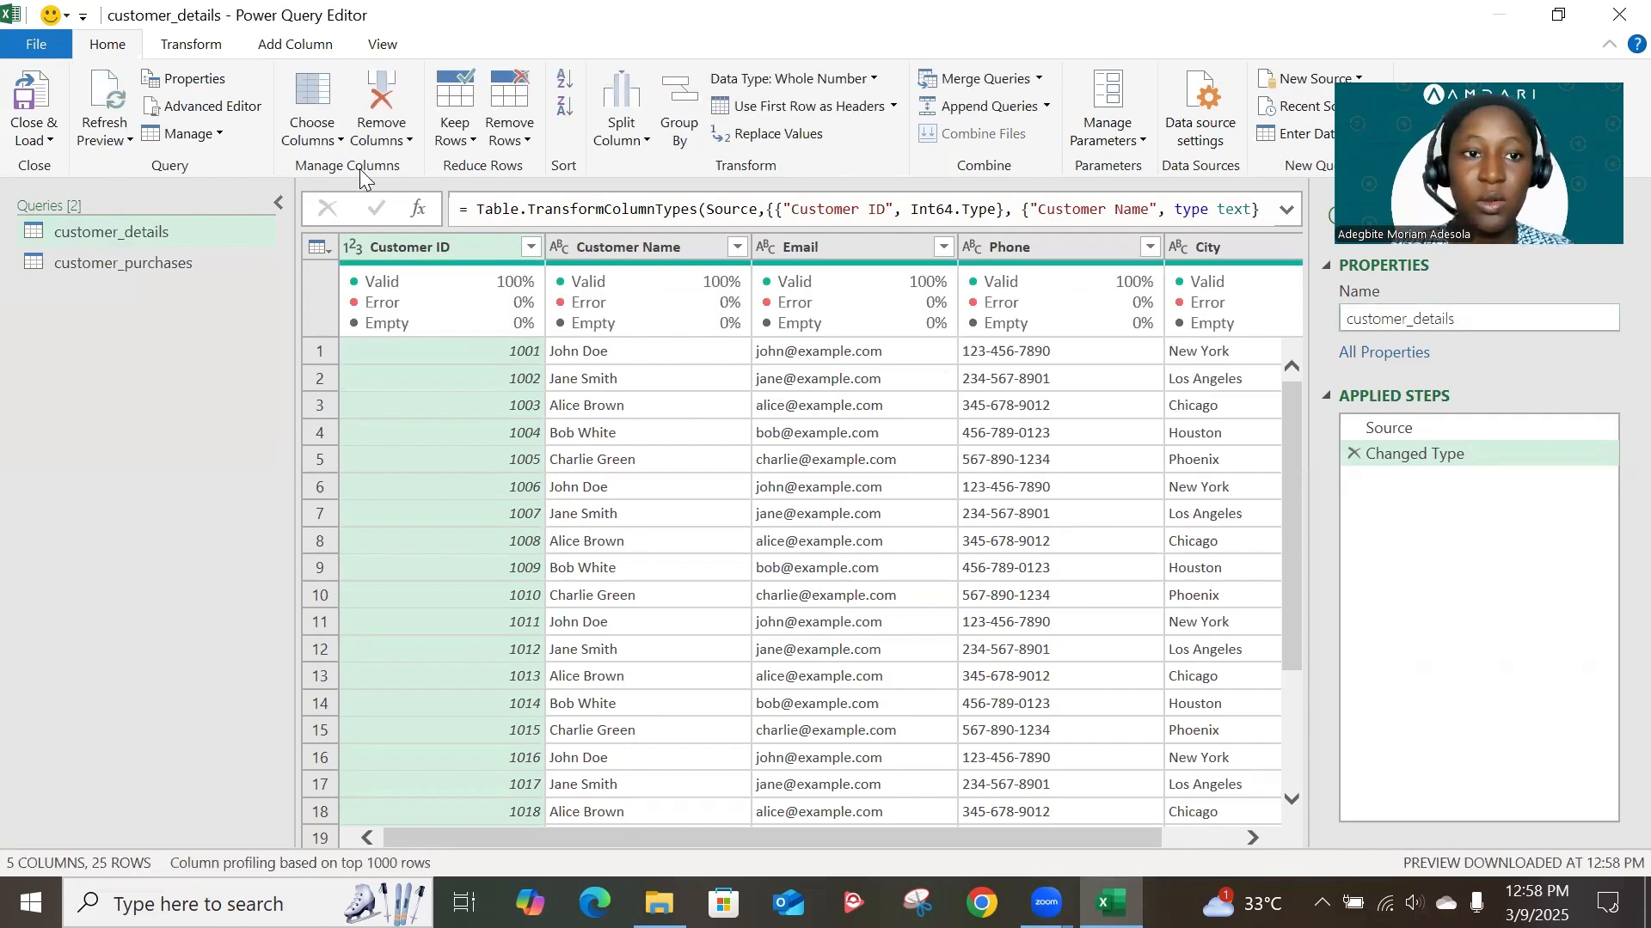
scroll(643, 443, right, 2)
scroll(643, 443, left, 2)
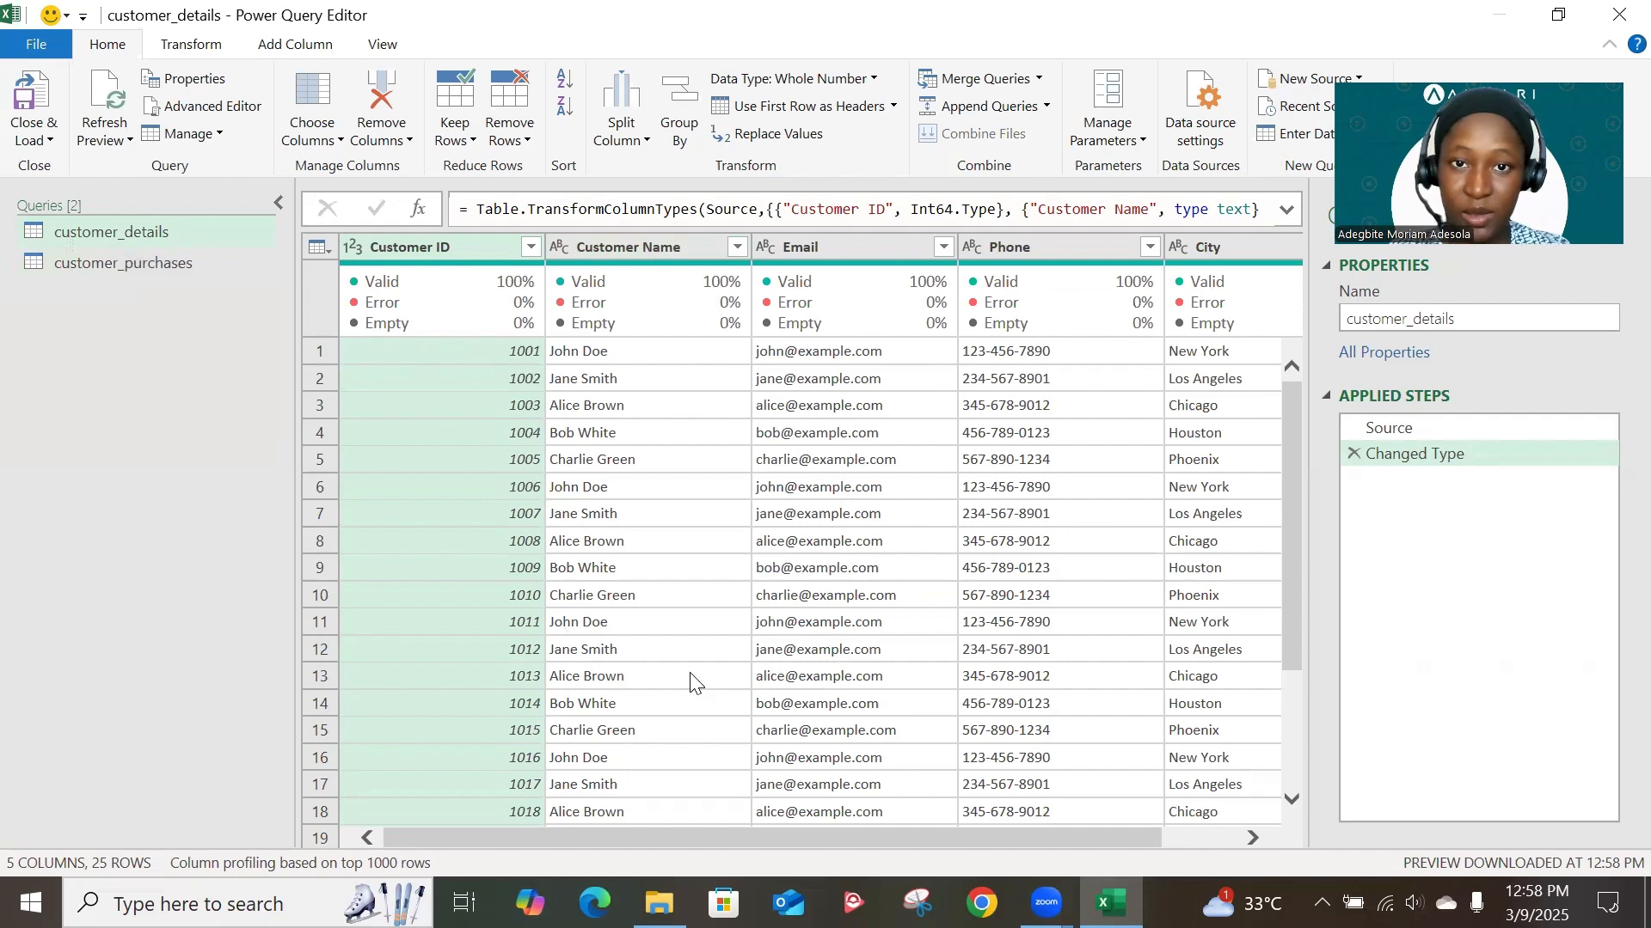
click(168, 265)
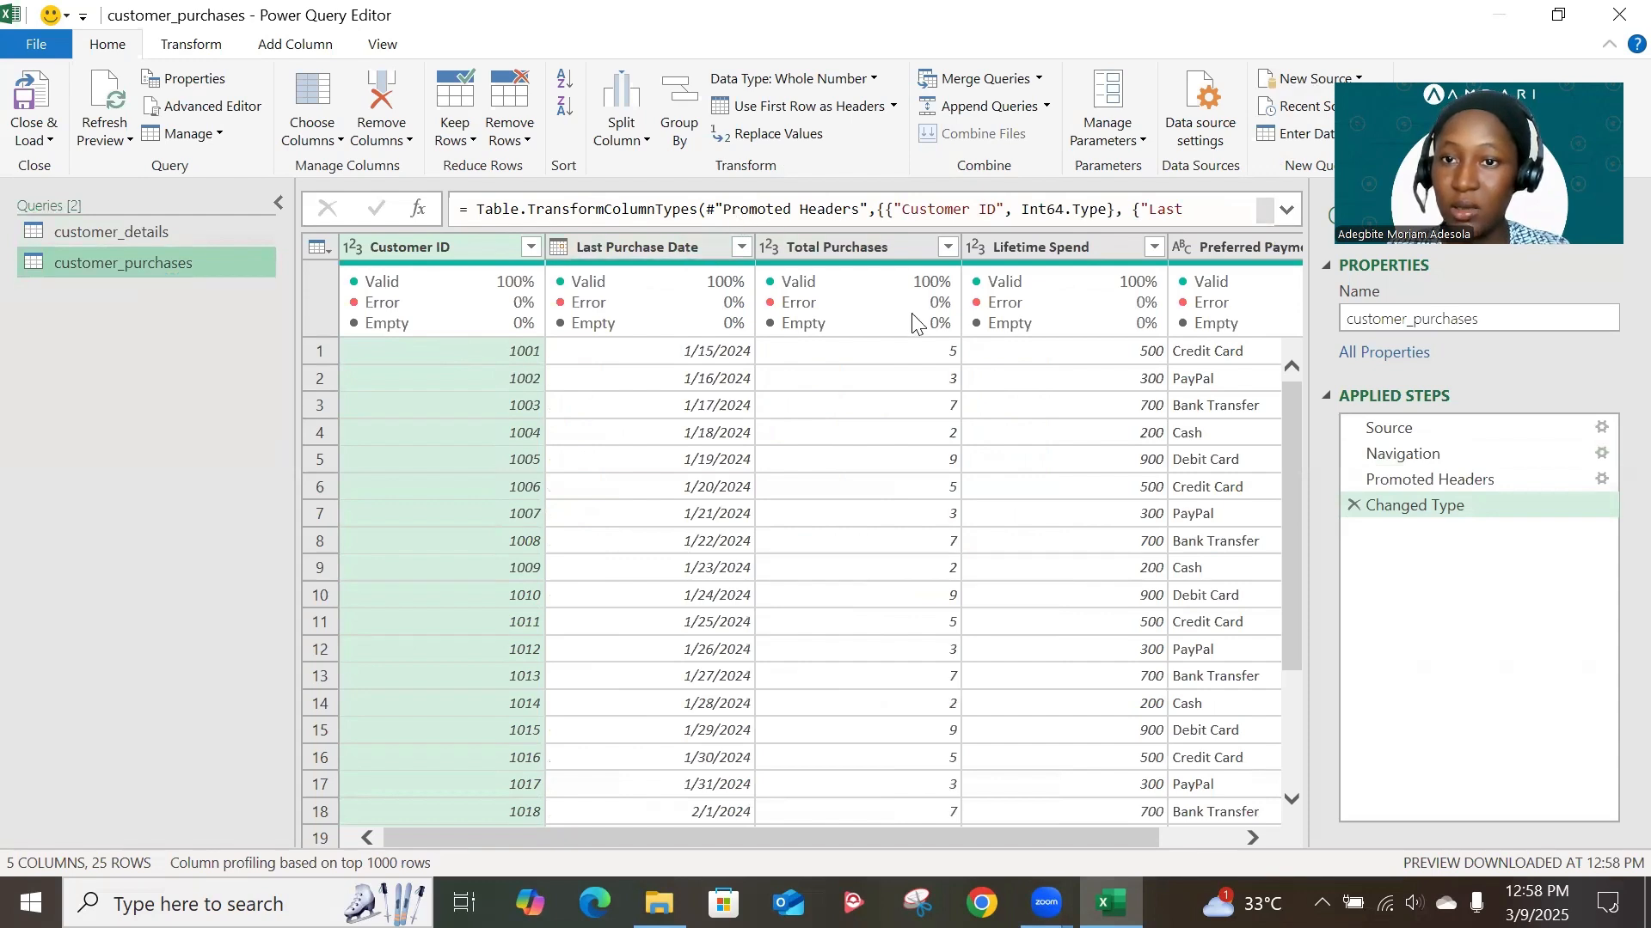
mouse_move(913, 316)
scroll(1135, 355, right, 2)
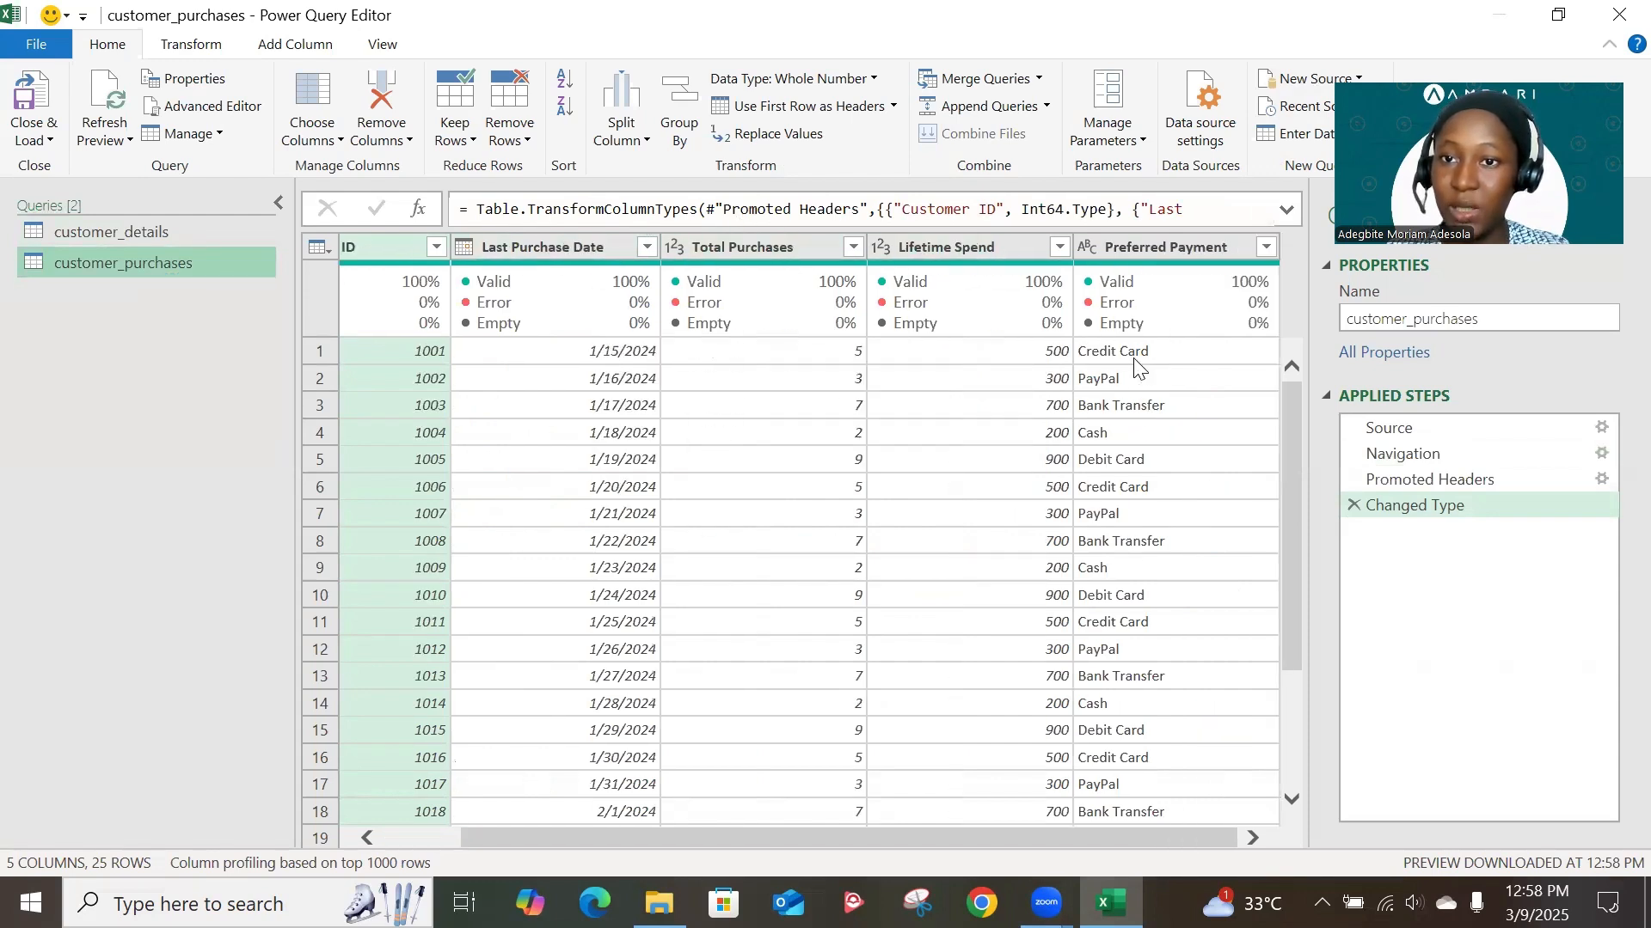
scroll(1135, 355, left, 2)
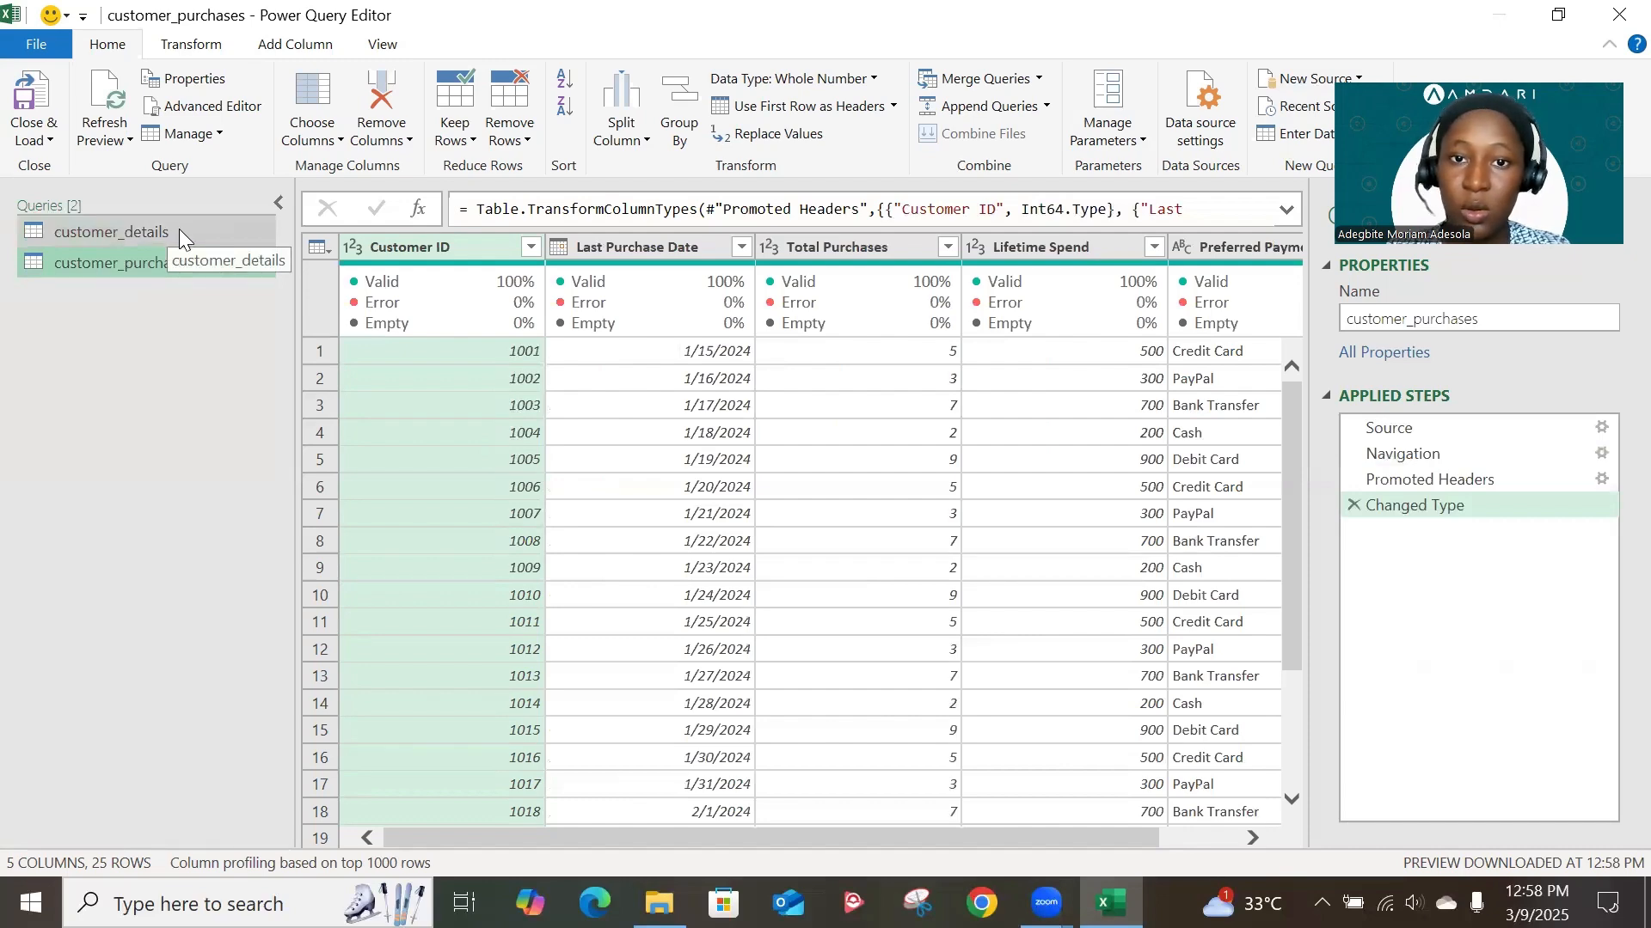
- Start a merge as a new query with customer_details as the first table and customer_purchases as the second
click(179, 229)
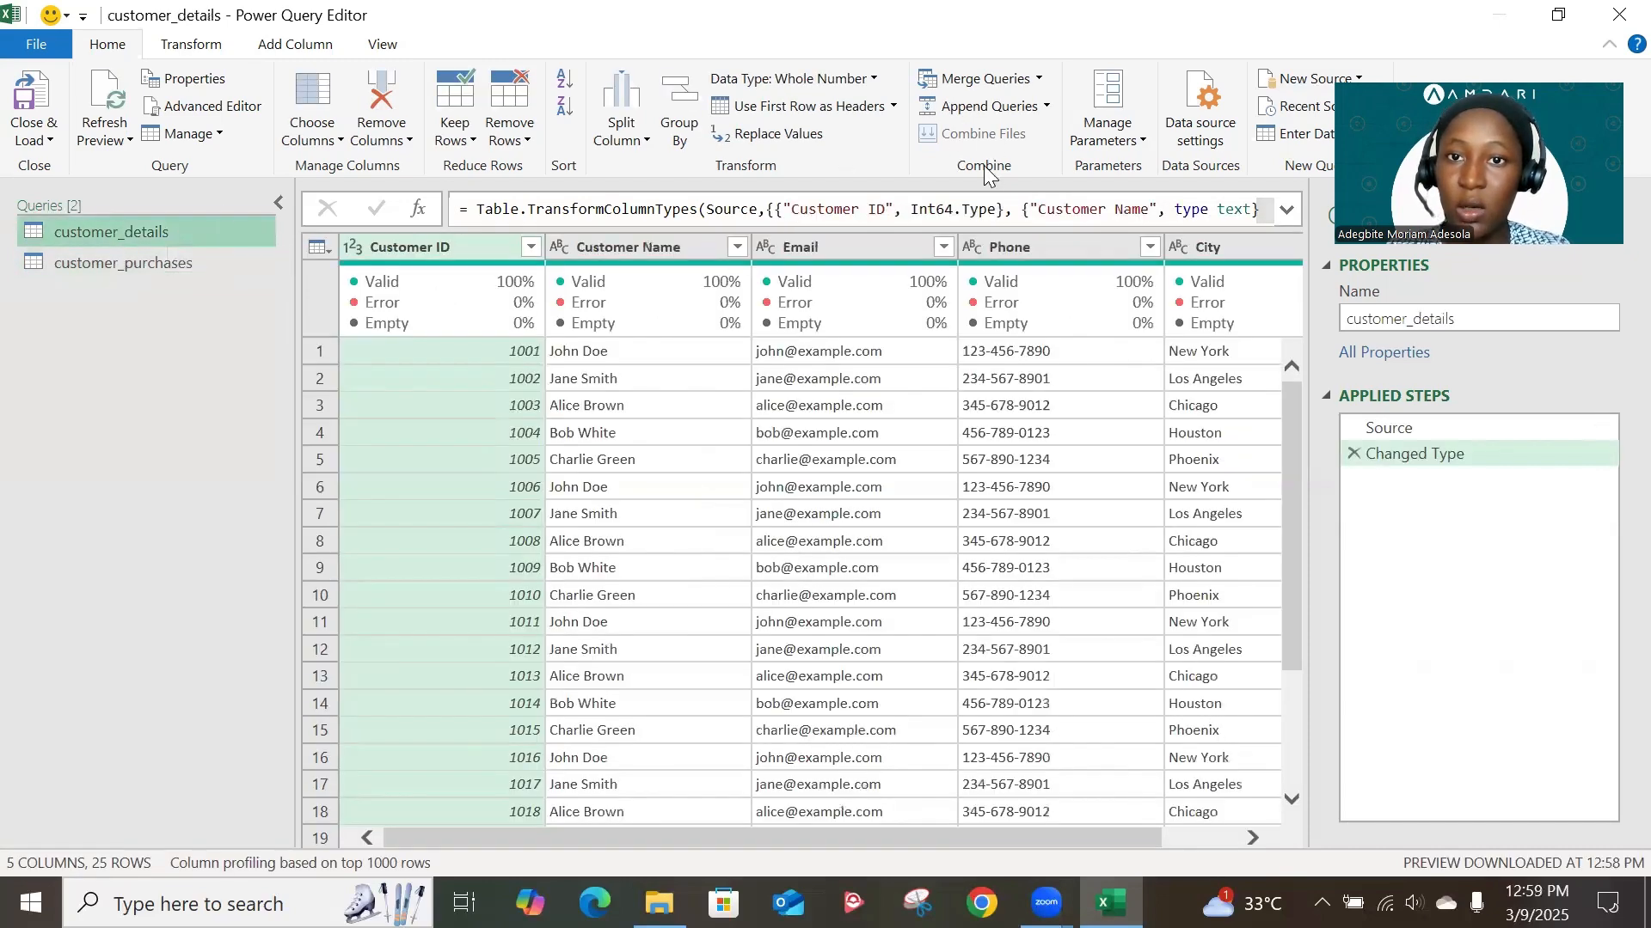
click(1039, 80)
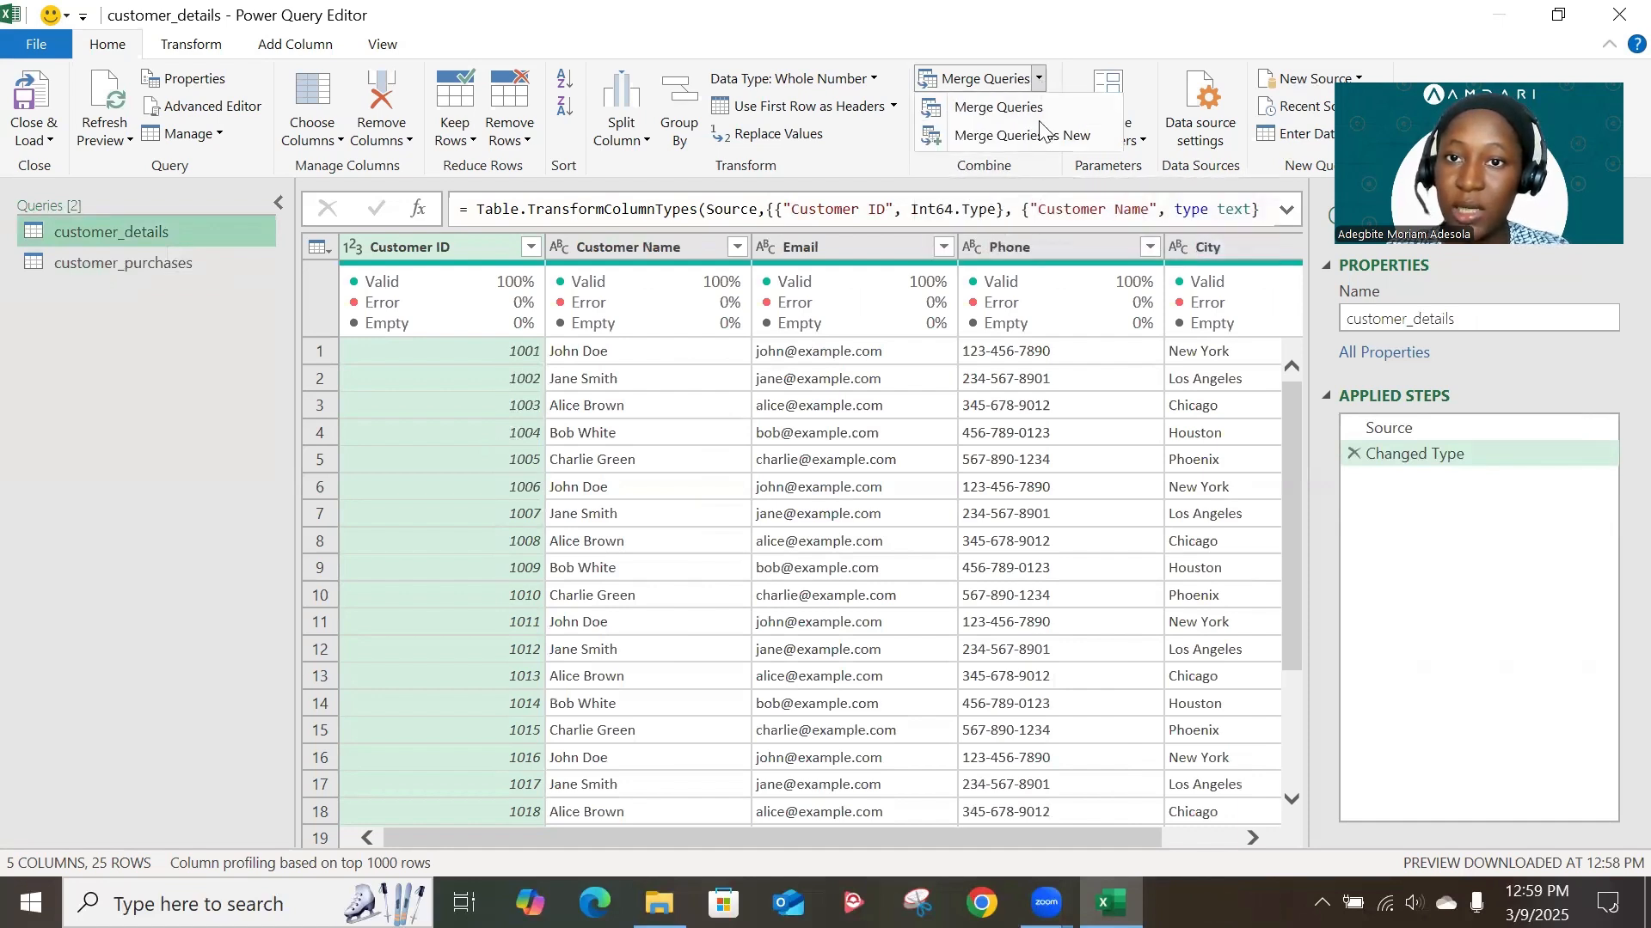
click(1011, 137)
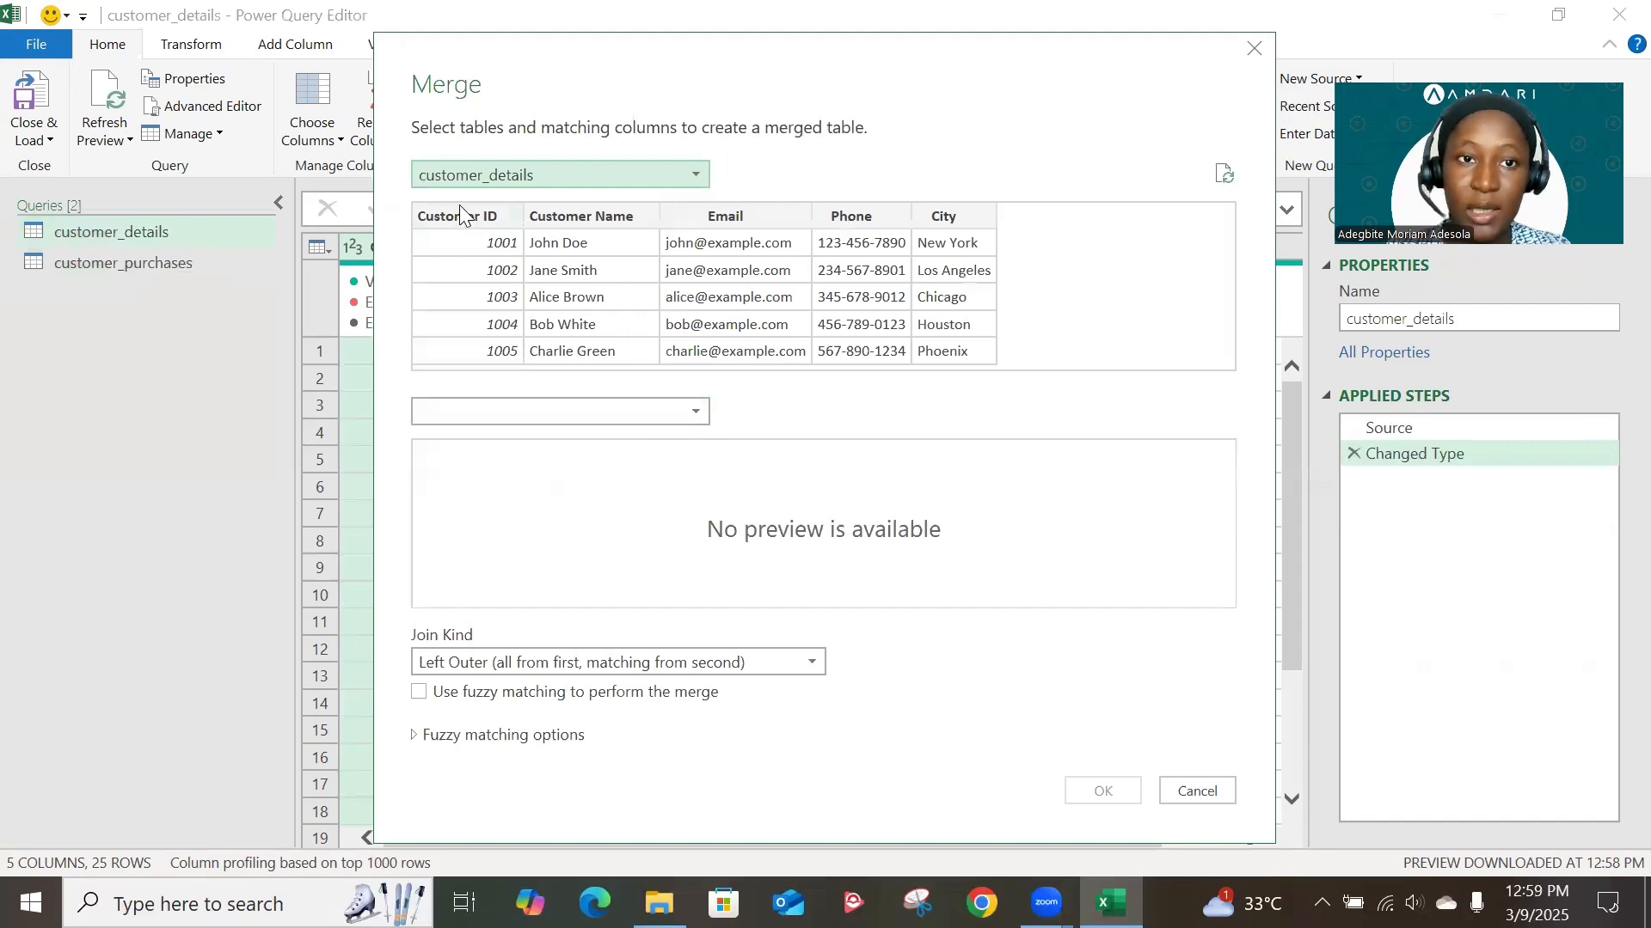
click(650, 179)
click(650, 179)
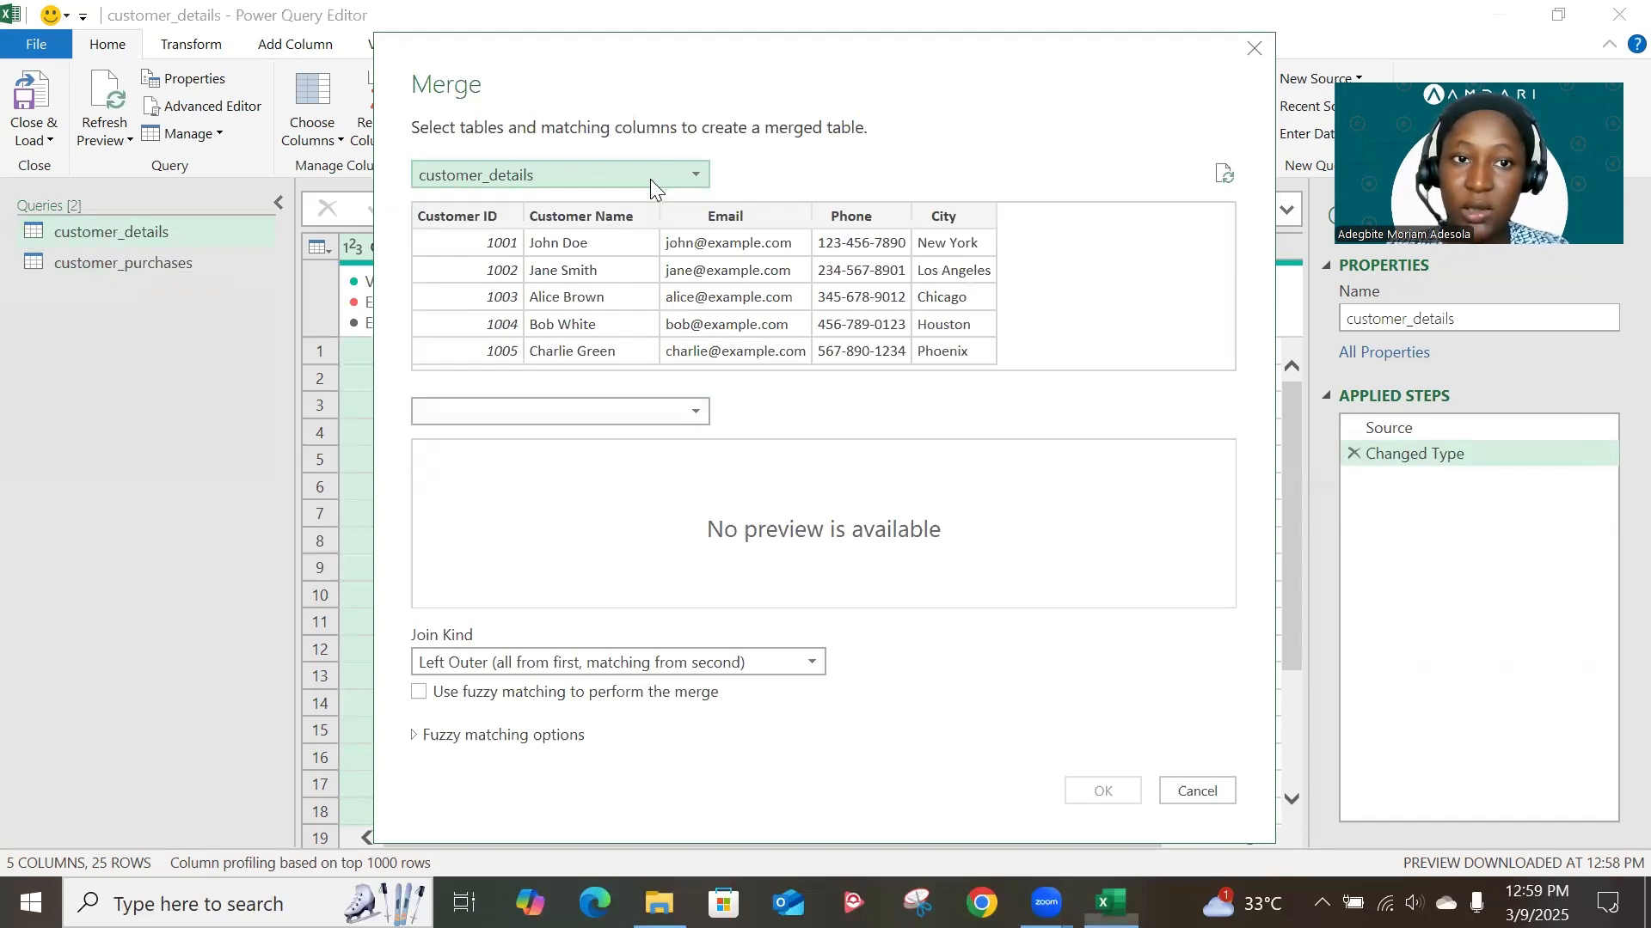
click(680, 413)
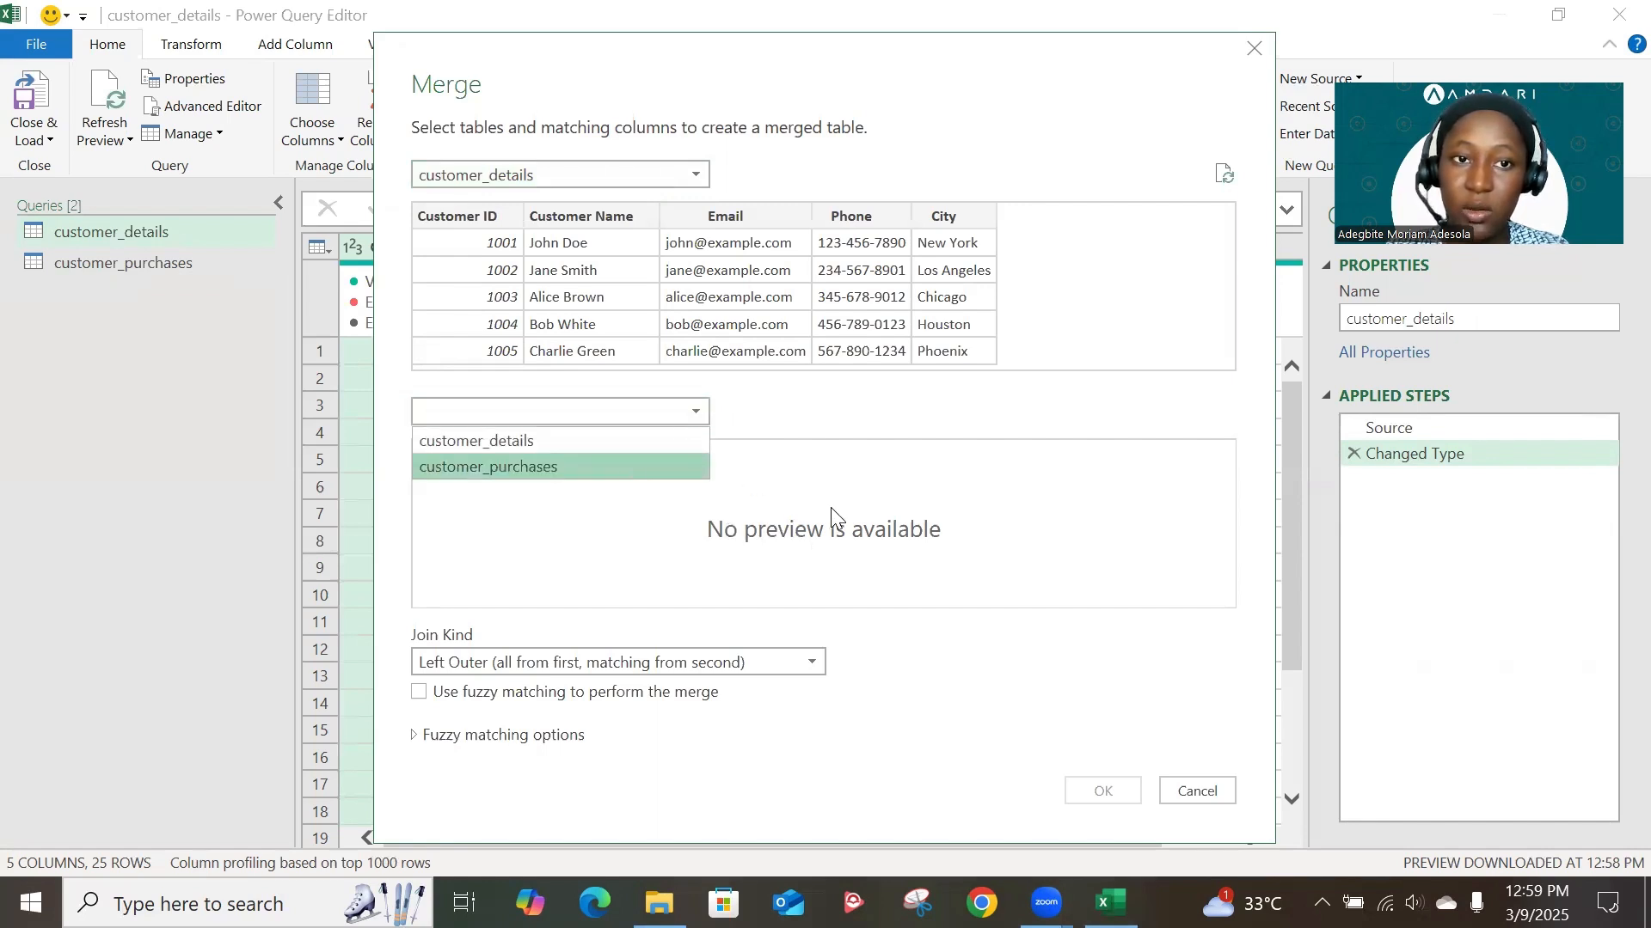
click(639, 465)
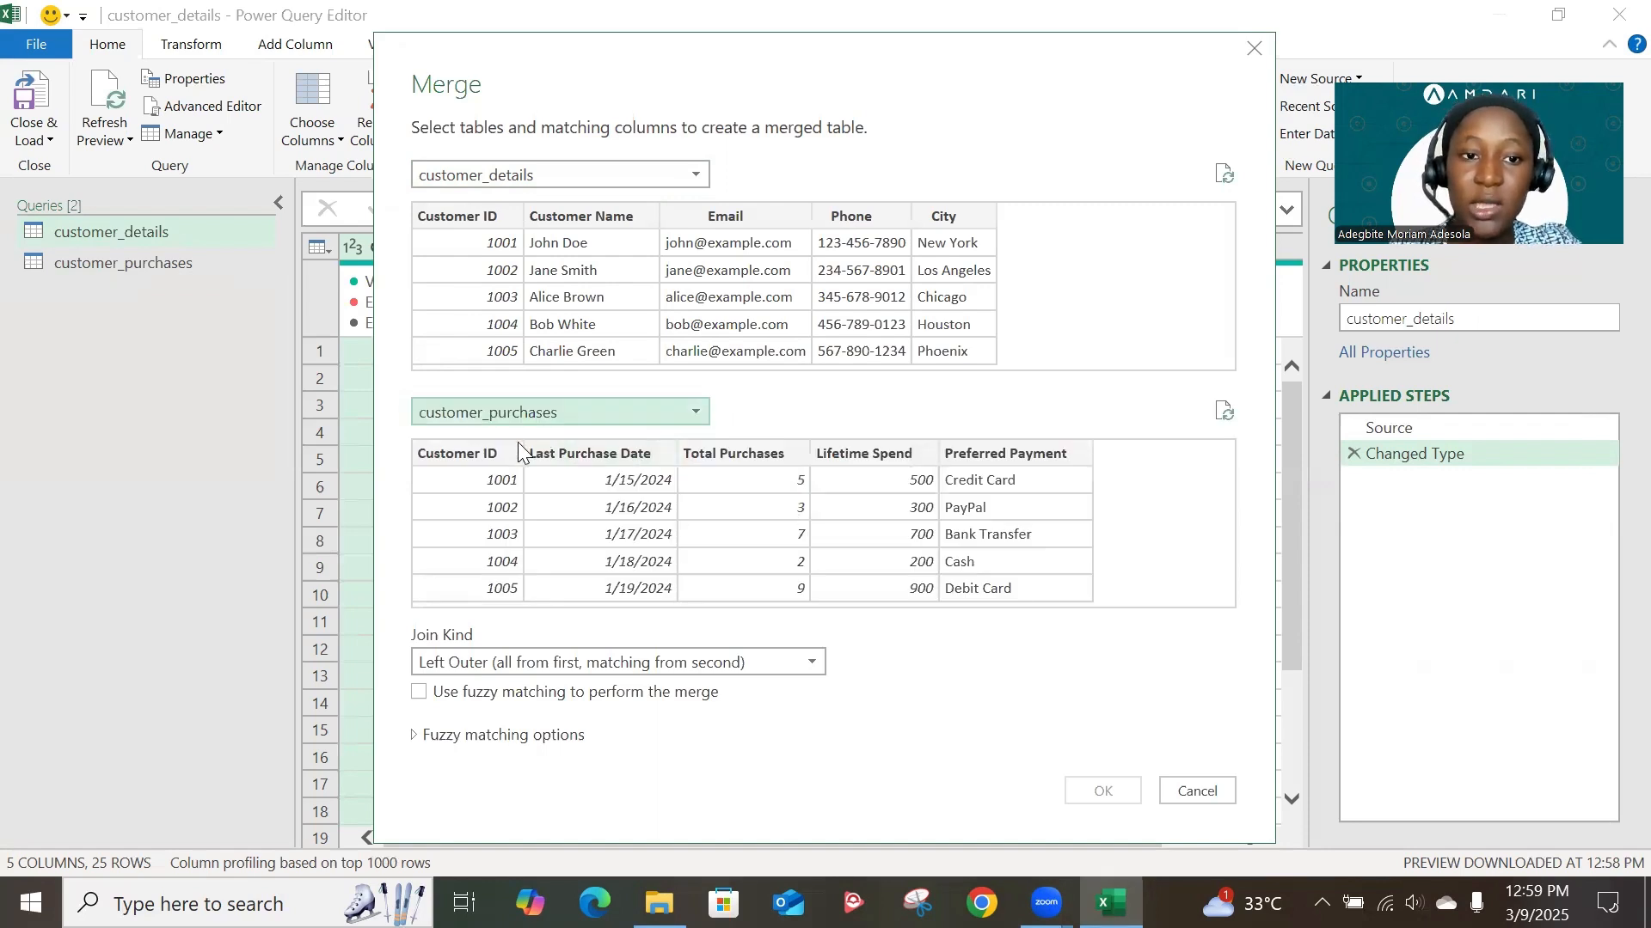
- Match the two tables on Customer ID and create the merged query with a Left Outer join
click(464, 215)
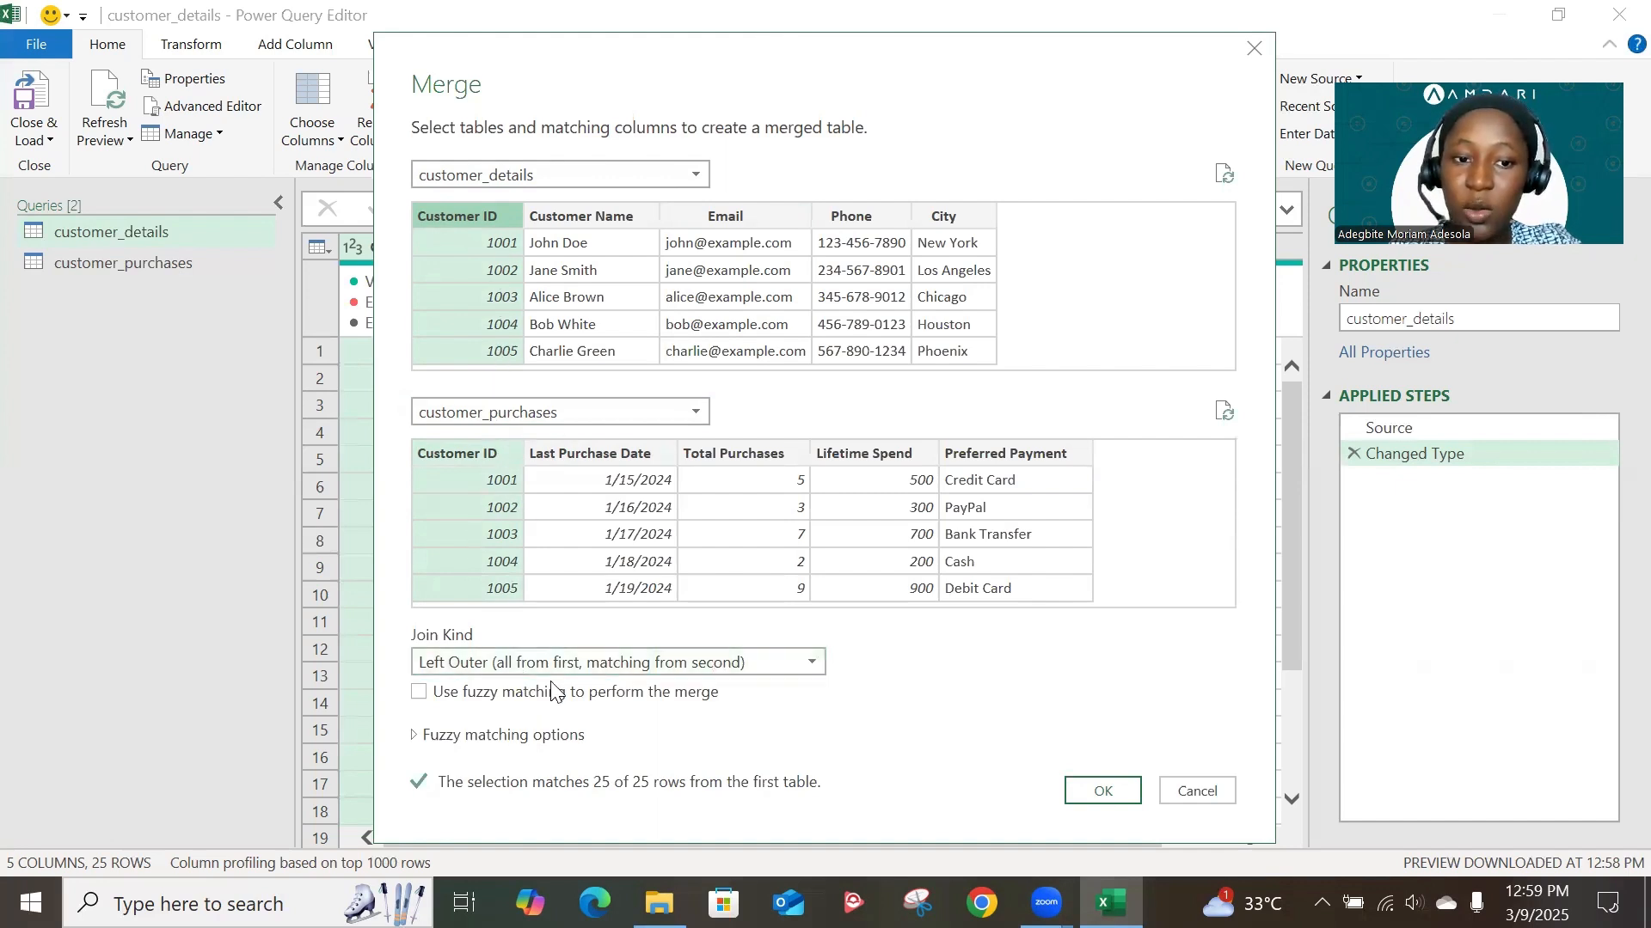
click(773, 664)
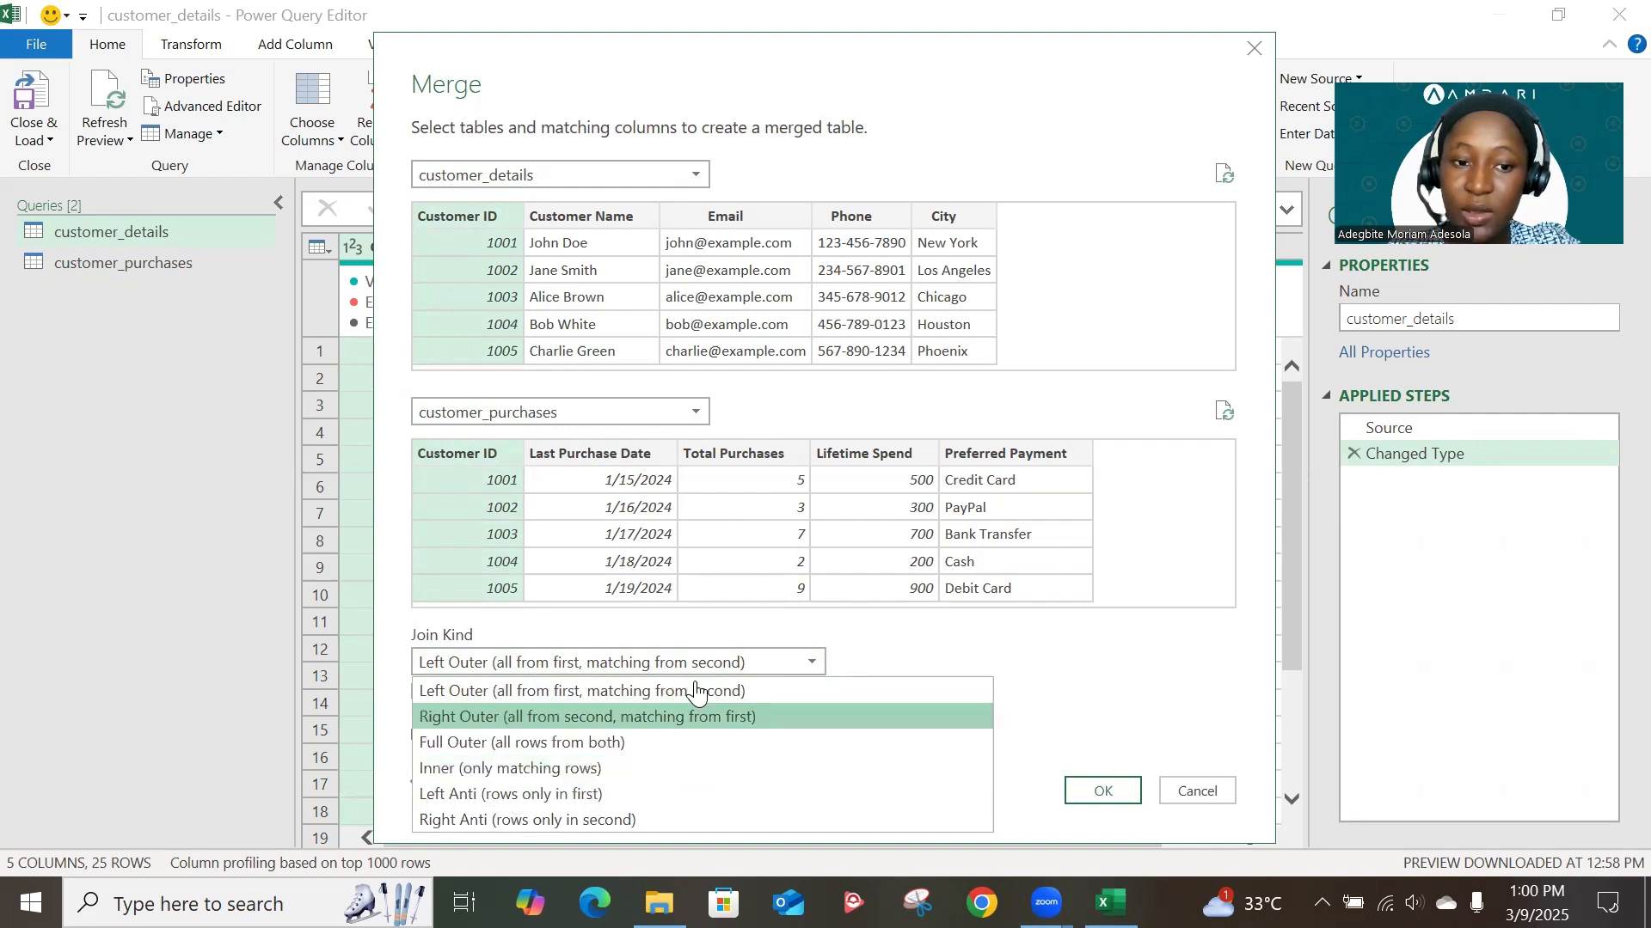
click(995, 653)
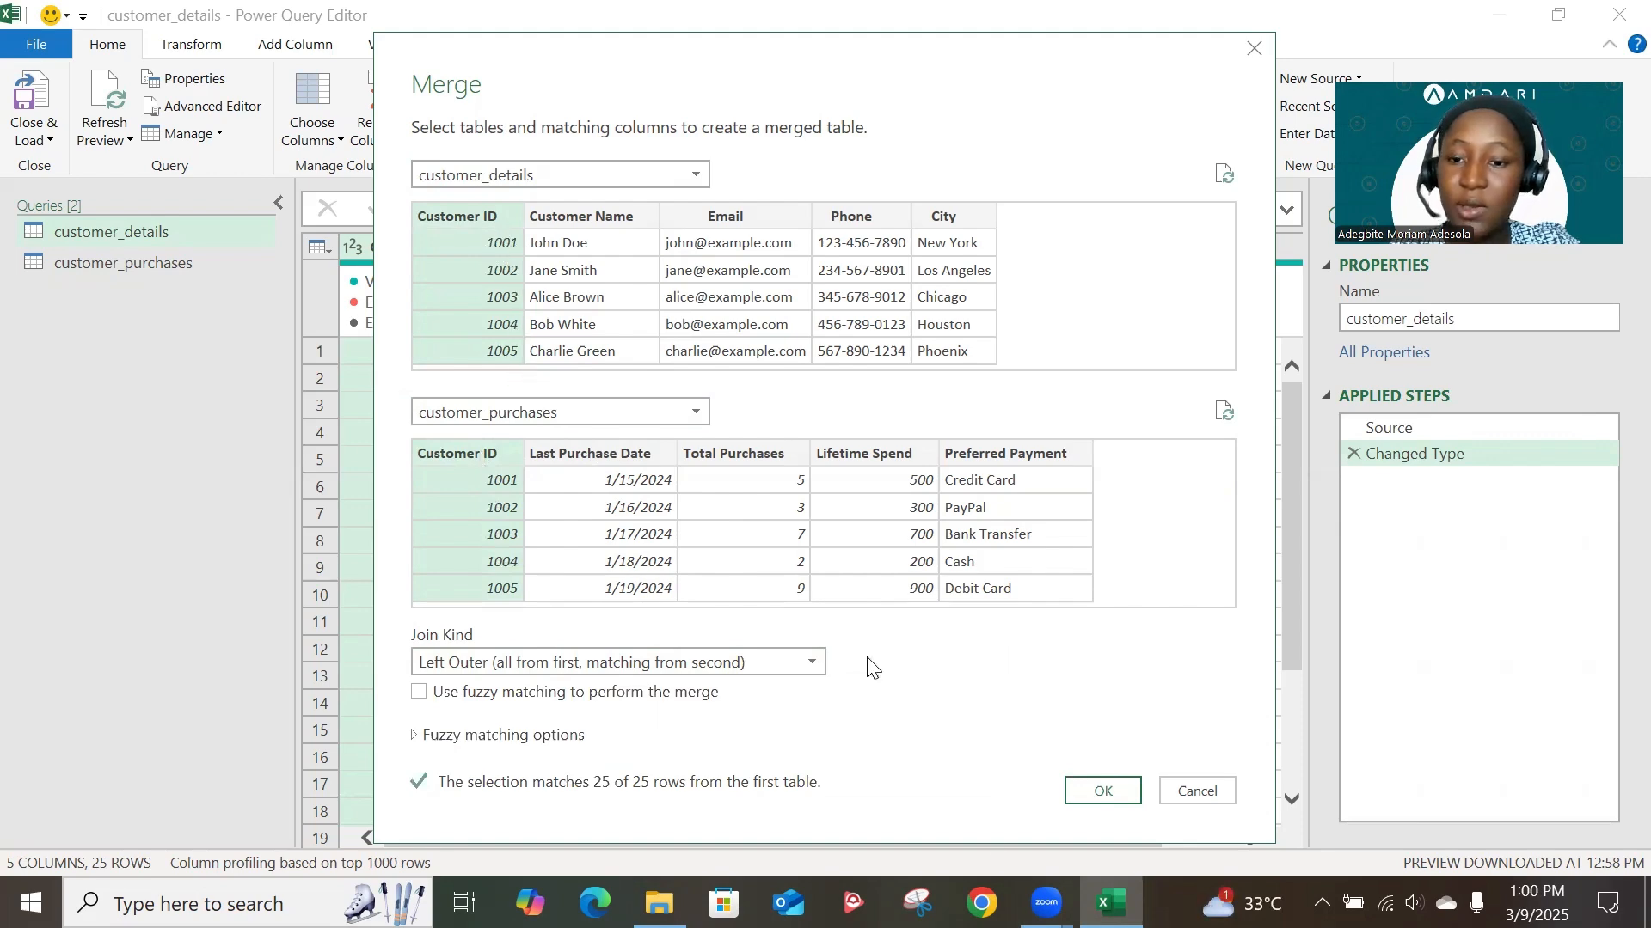
click(1102, 791)
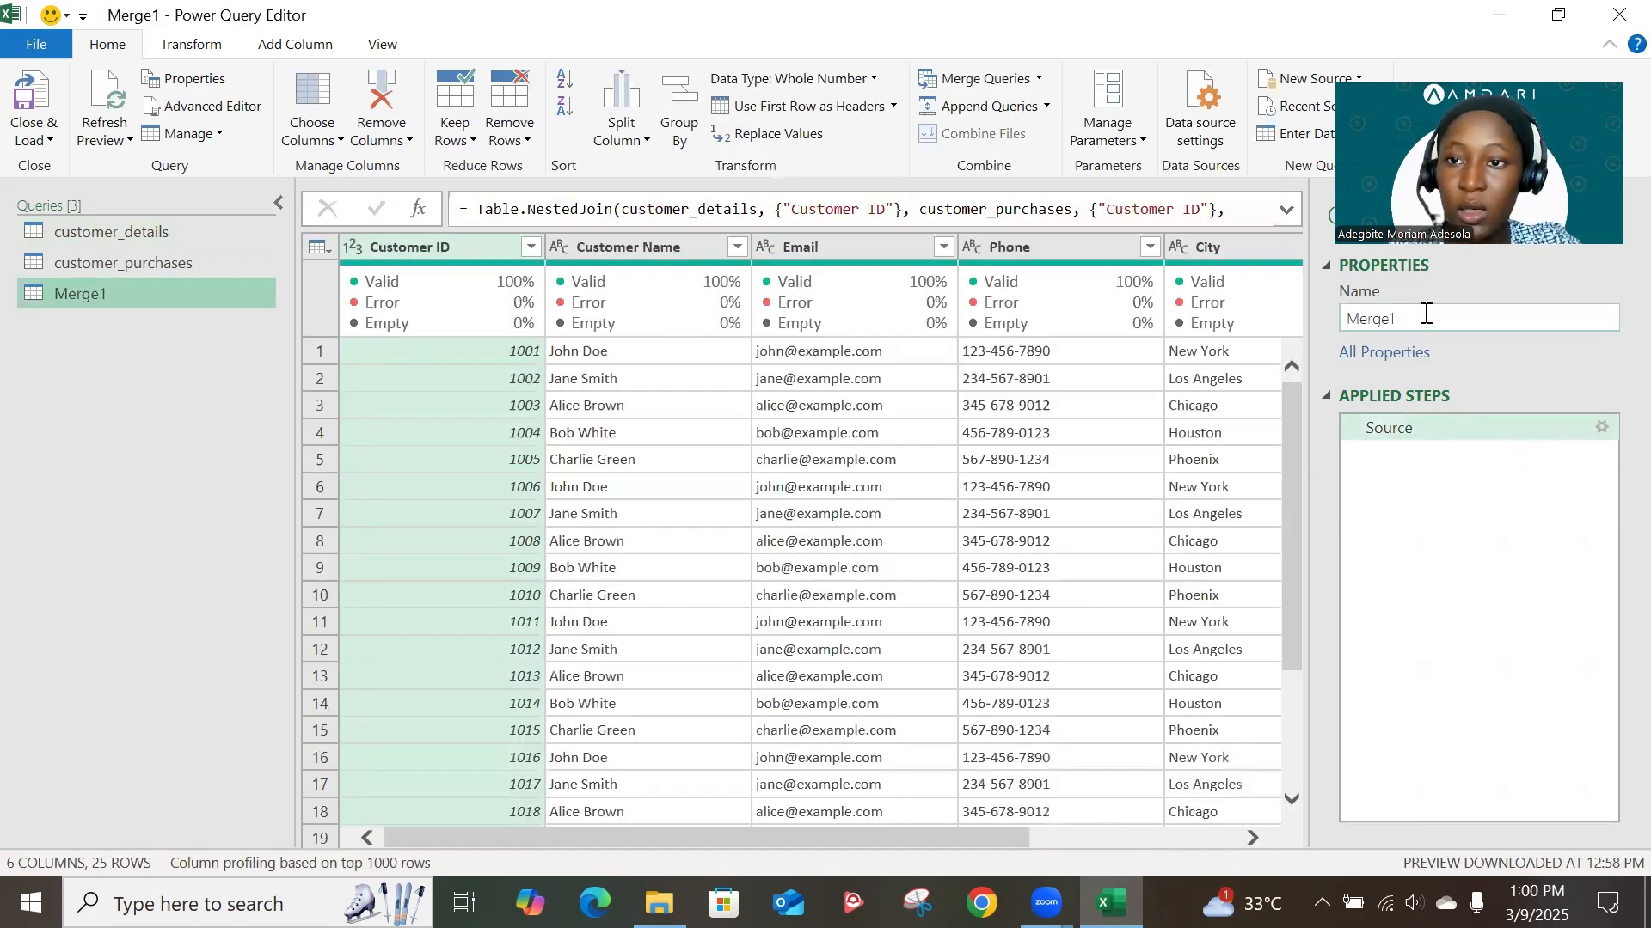
- Rename the merged query as customers
click(1425, 314)
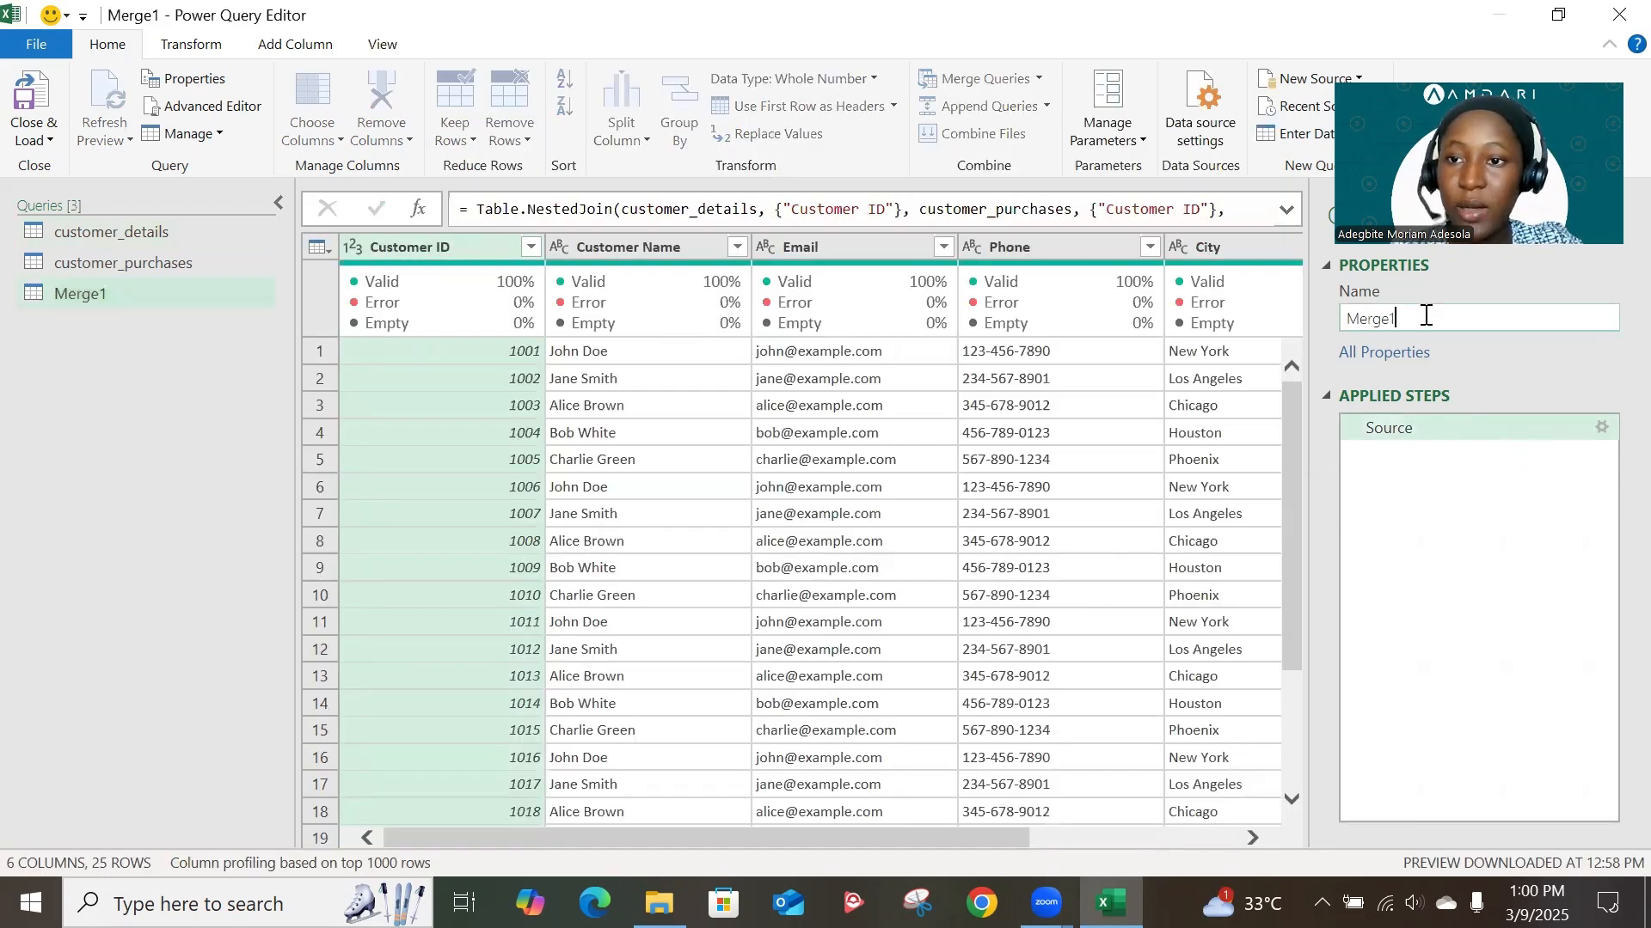
double_click(1425, 314)
text(custom)
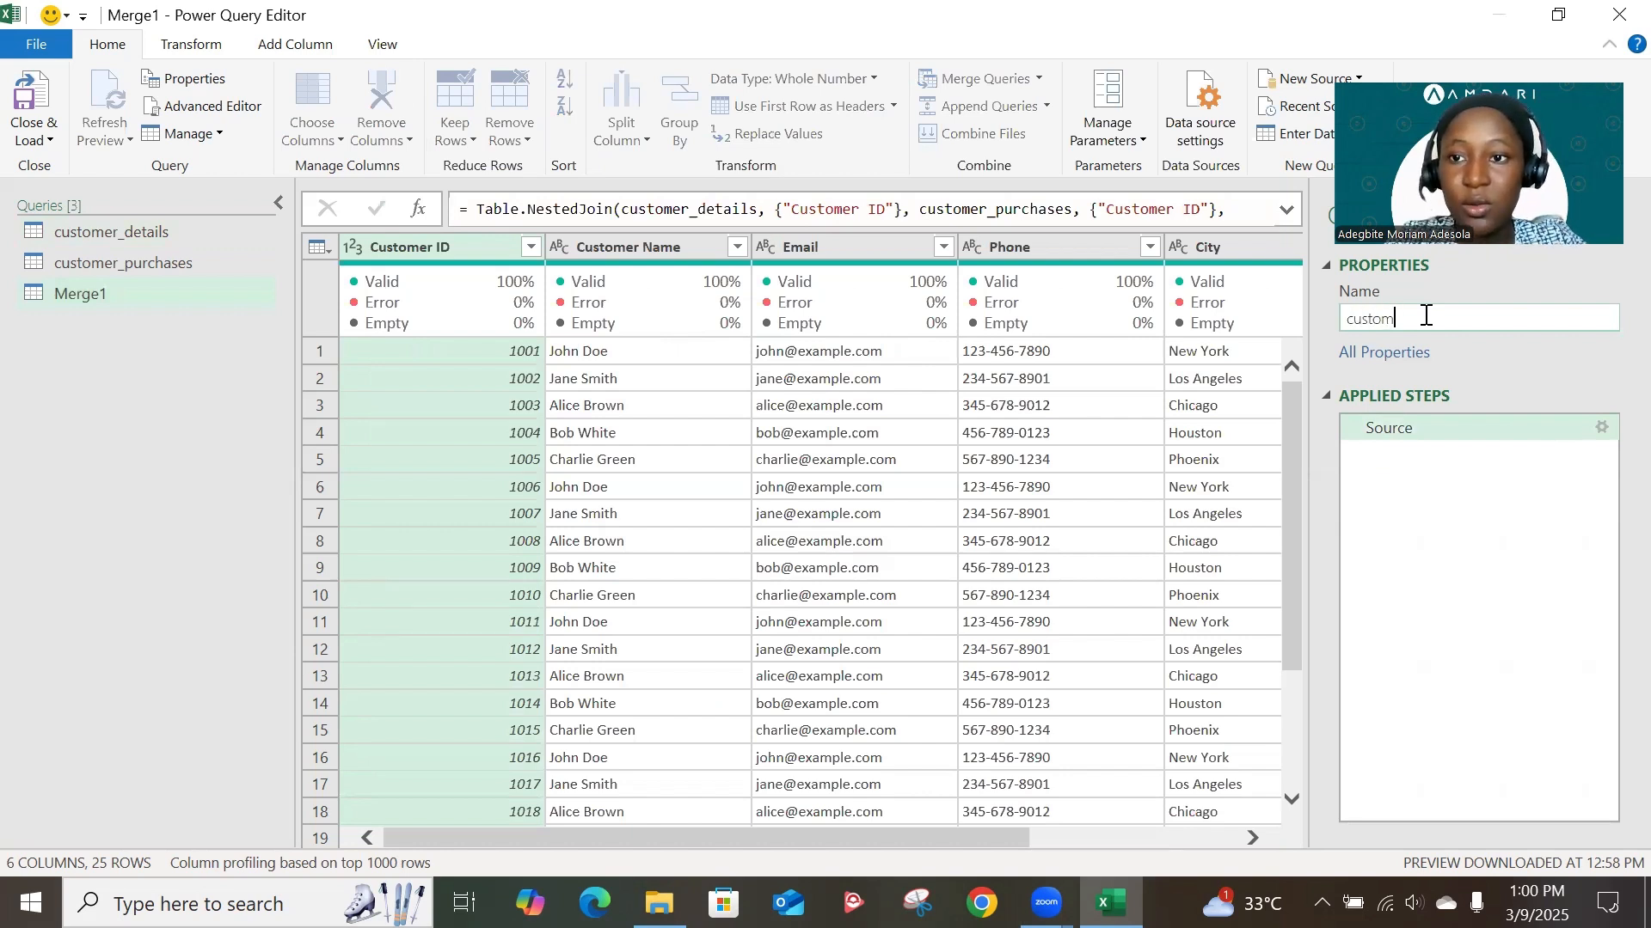
text(ers)
key(Return)
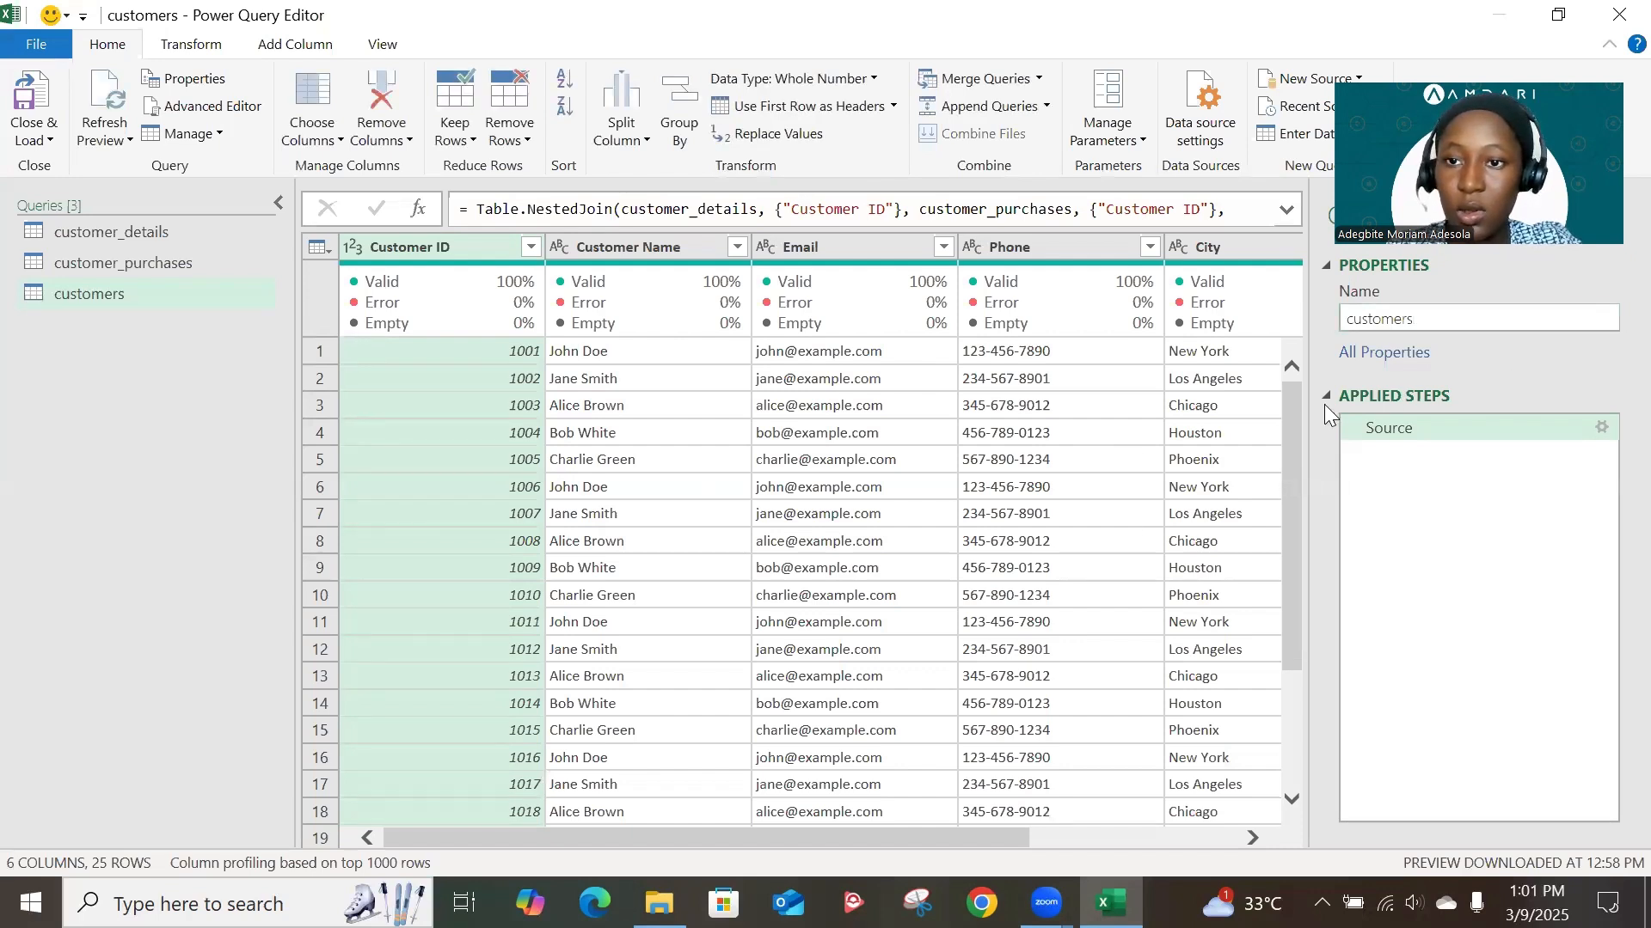
- Expand the customer_purchases column into all its fields except Customer ID, without the original column name as prefix
scroll(1204, 469, right, 3)
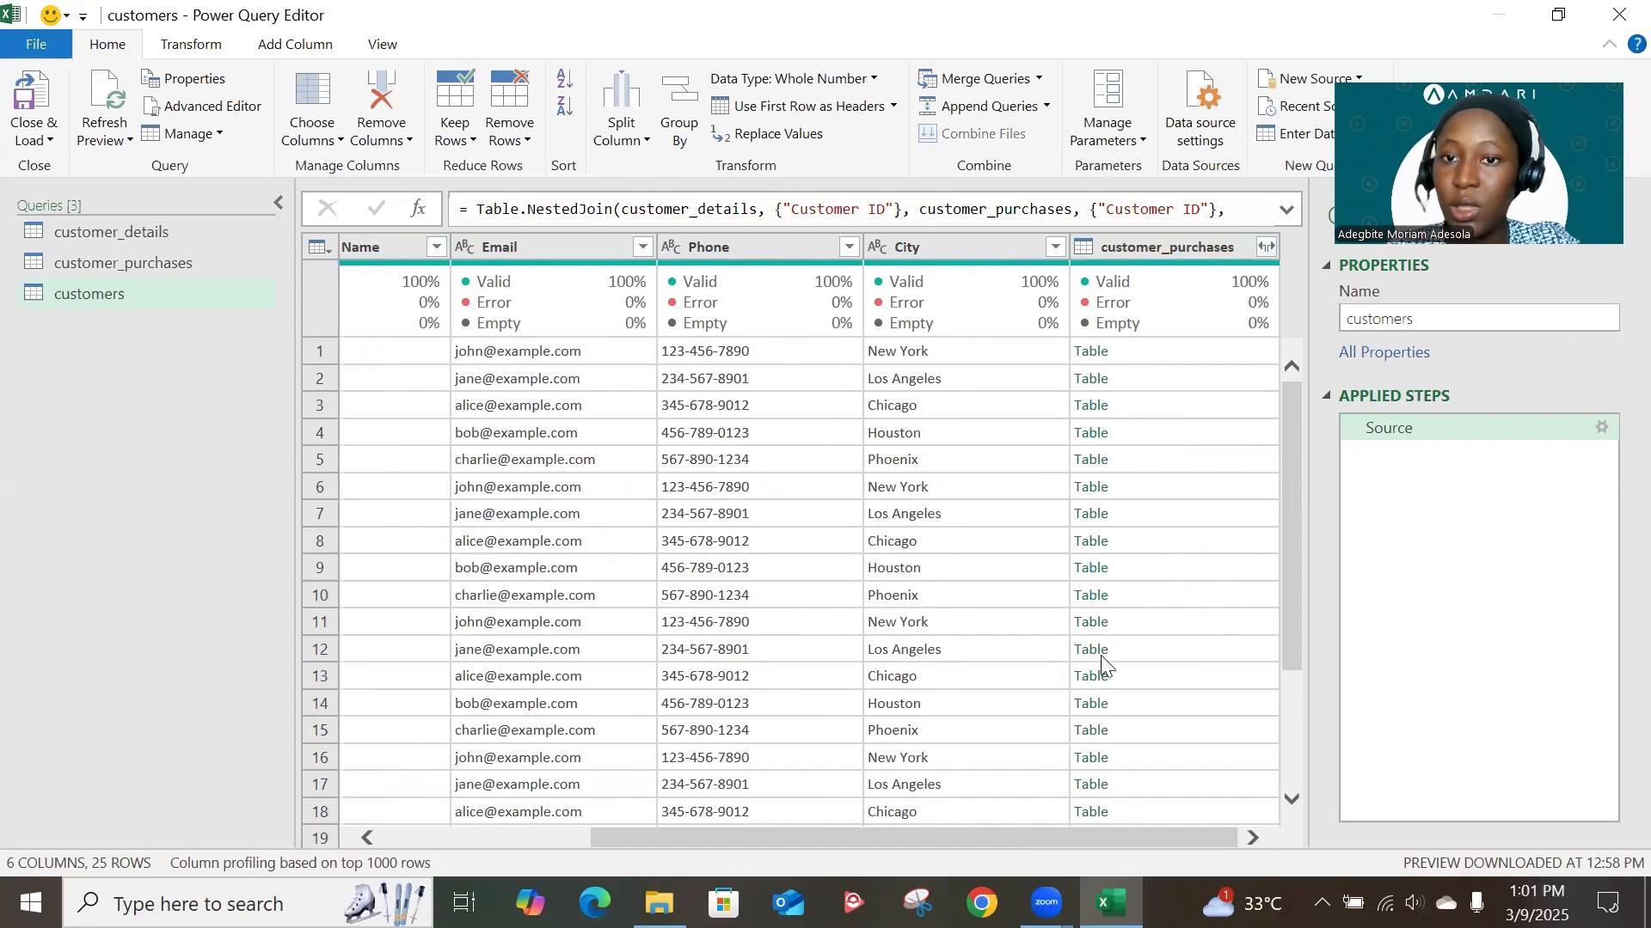
click(1266, 250)
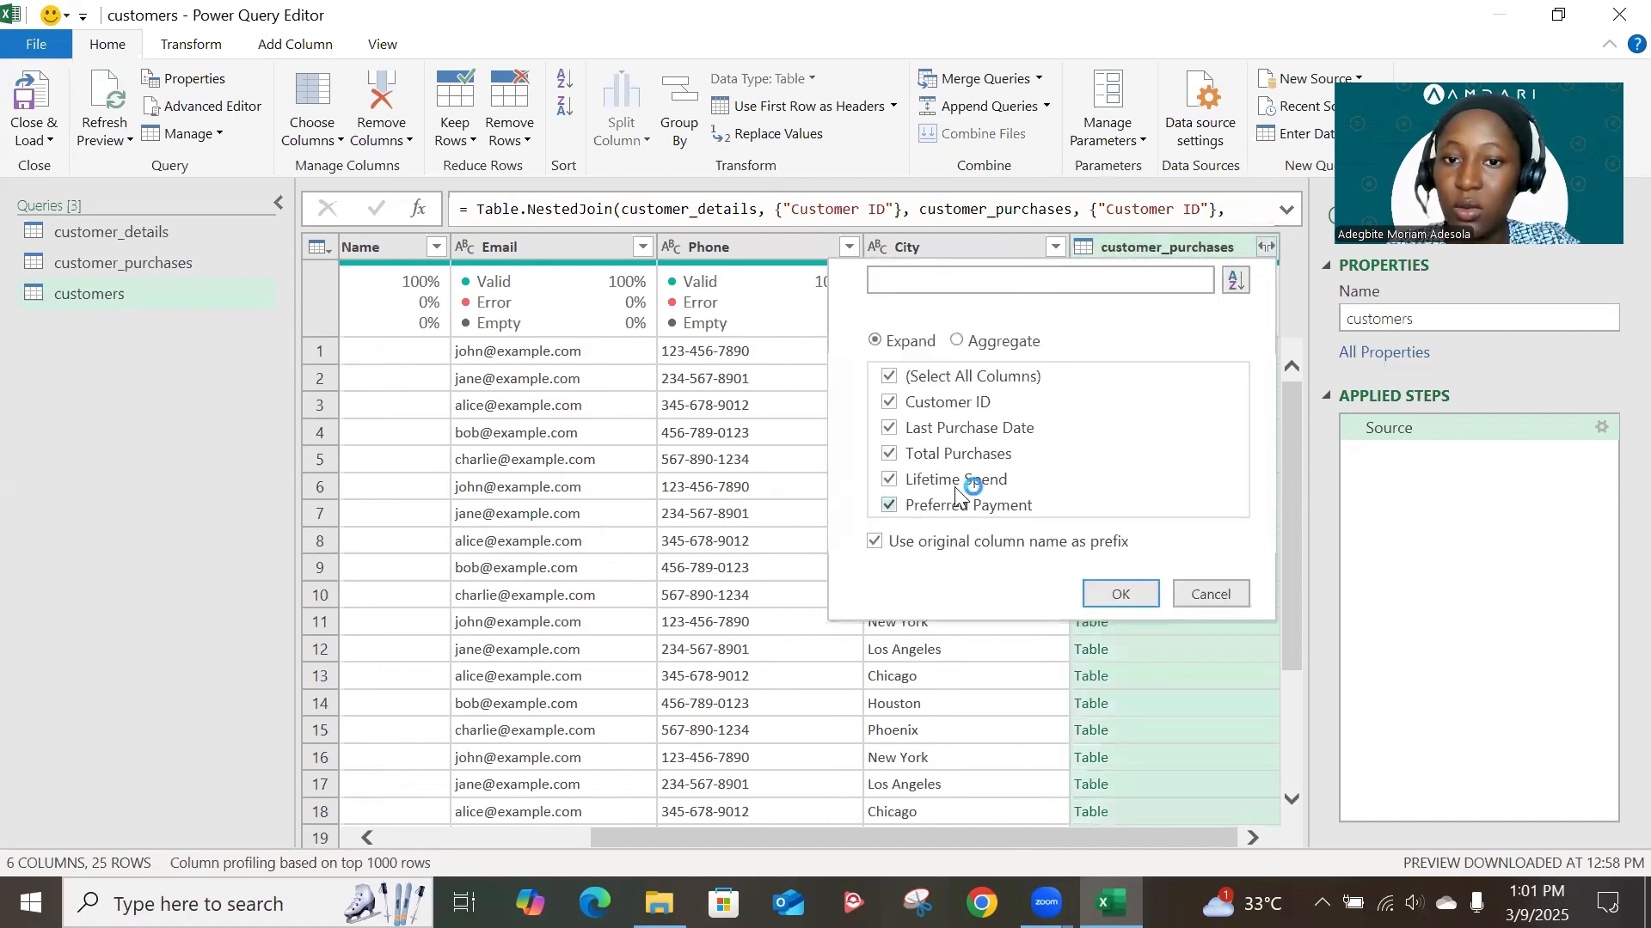
click(890, 404)
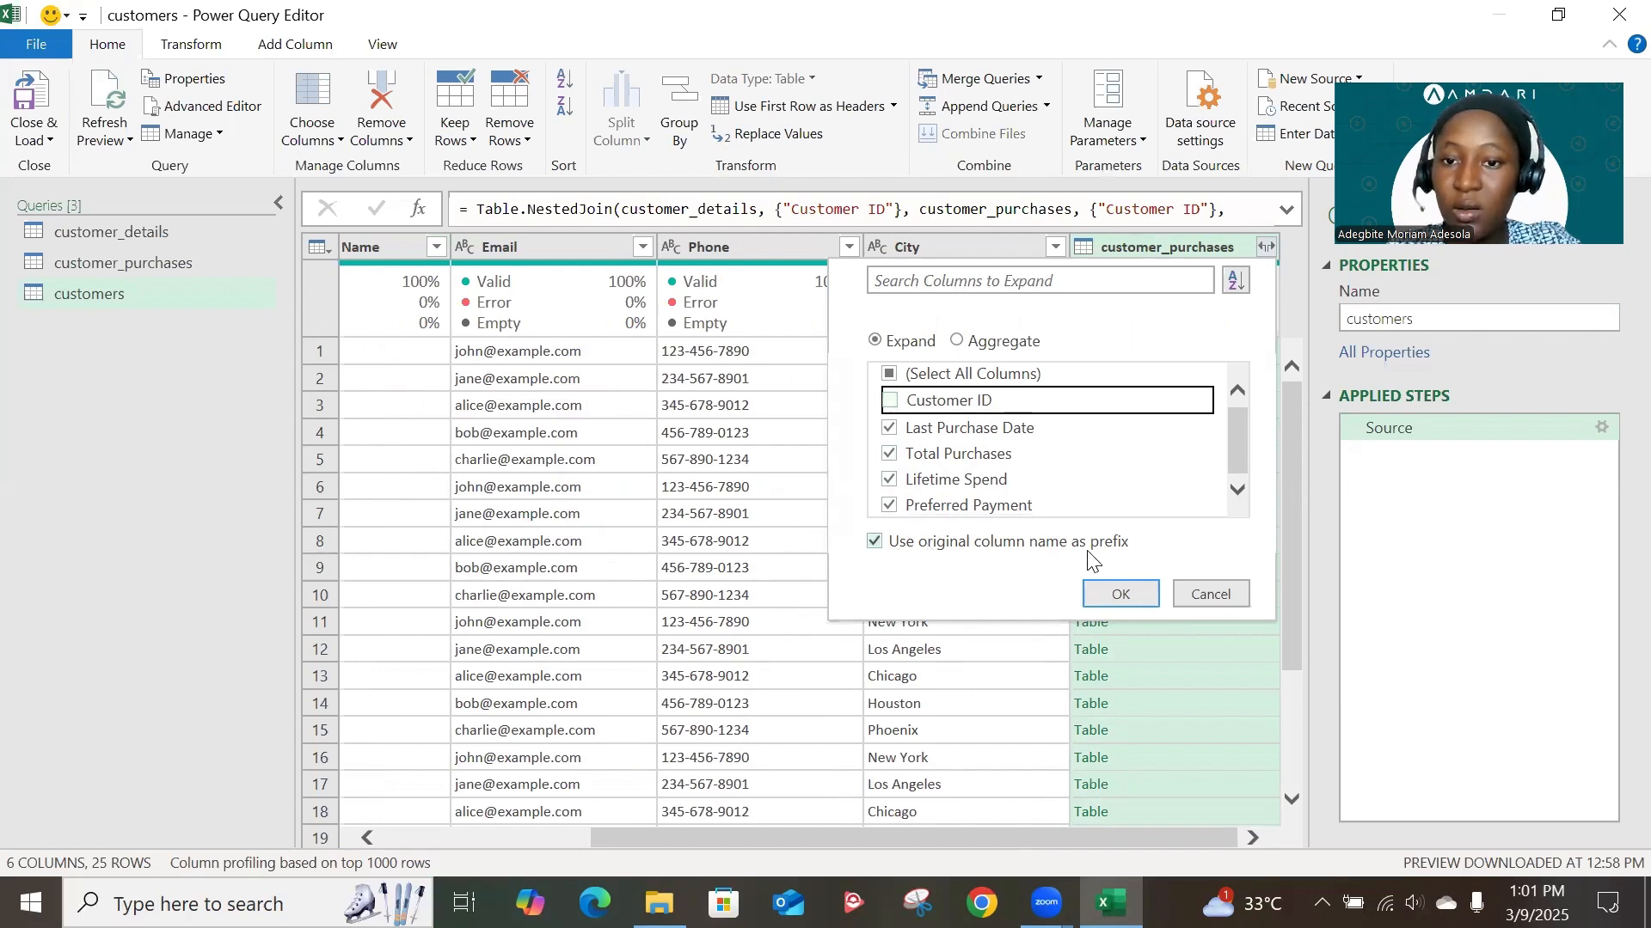
click(881, 543)
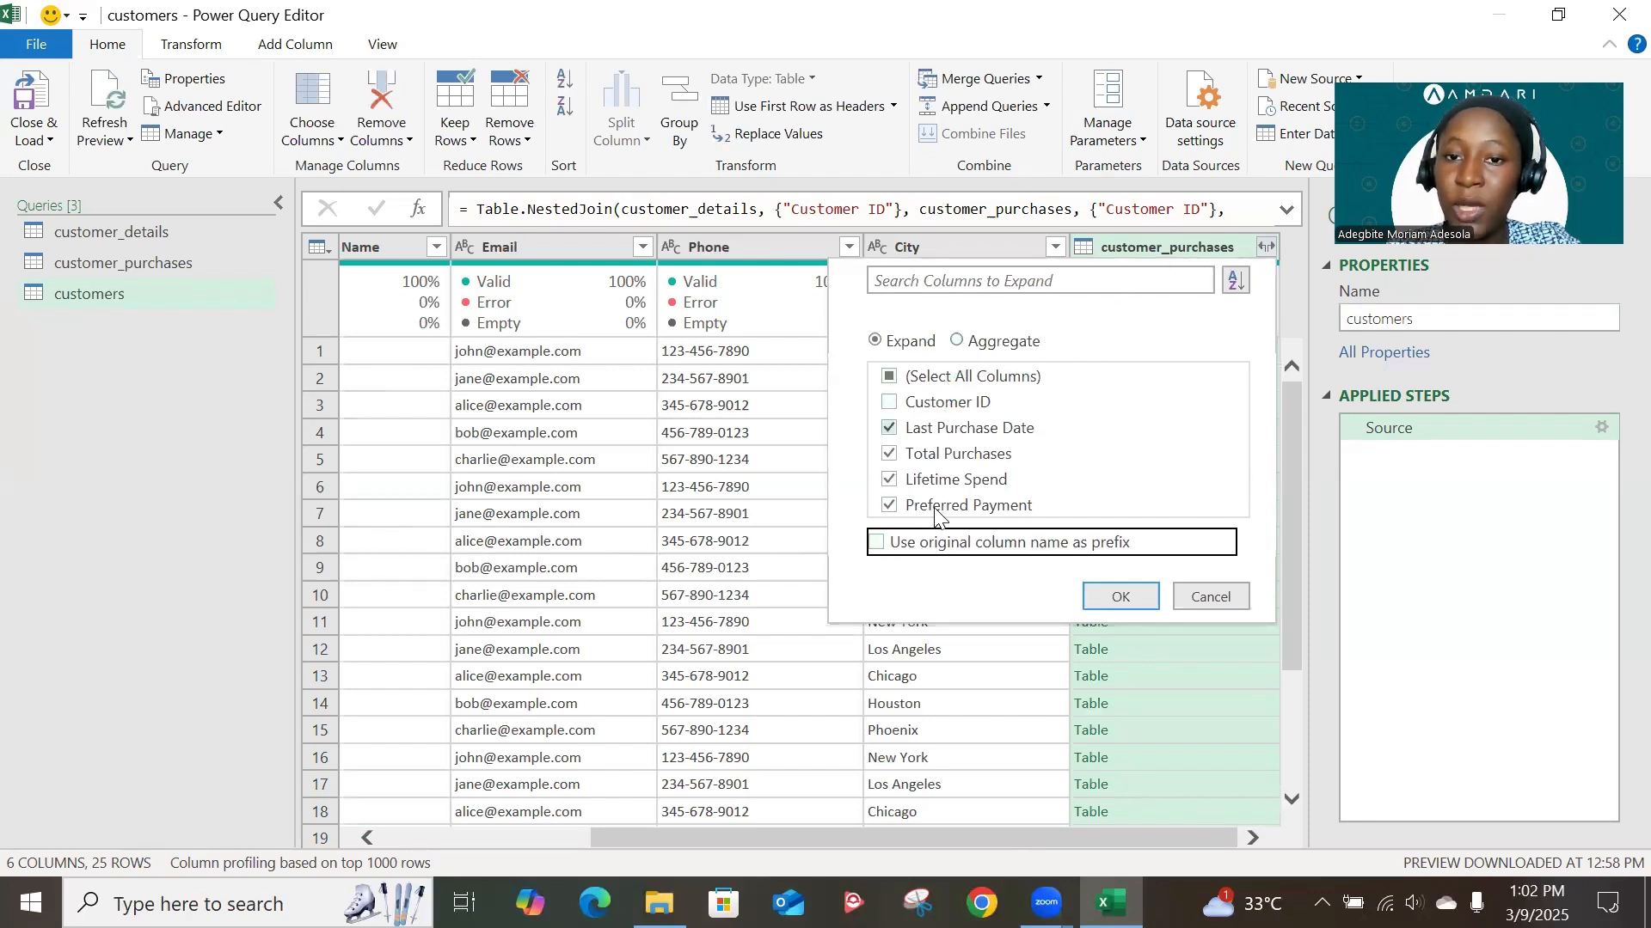
click(1123, 596)
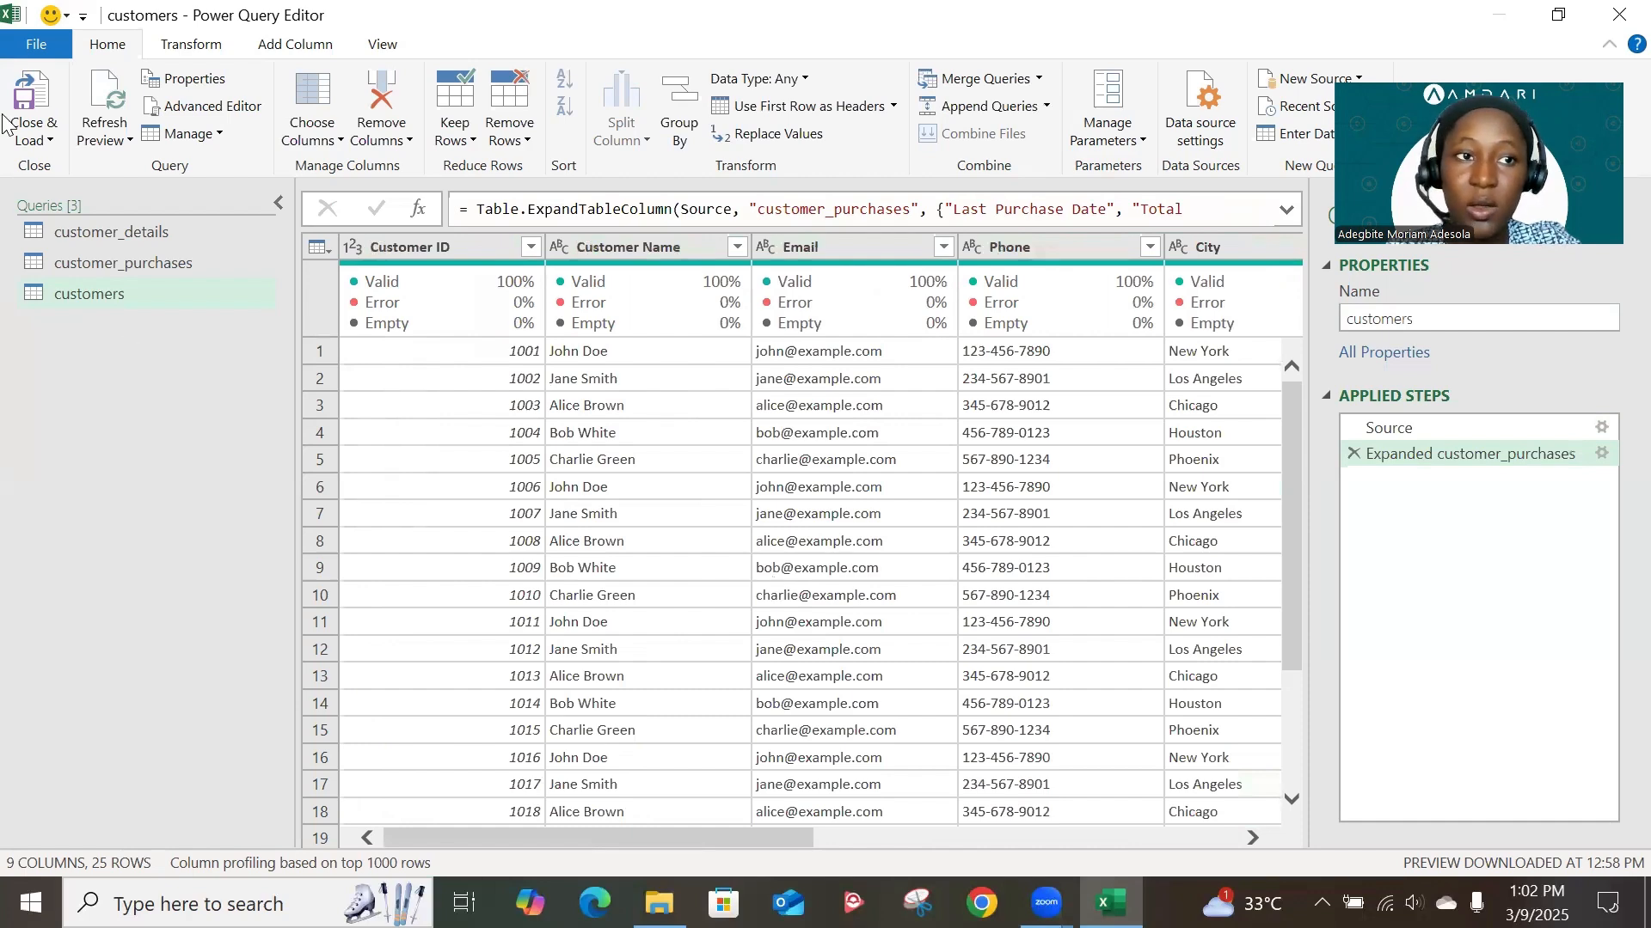
- Close the query editor, load the queries into the workbook and look across the columns of the customers table
click(24, 94)
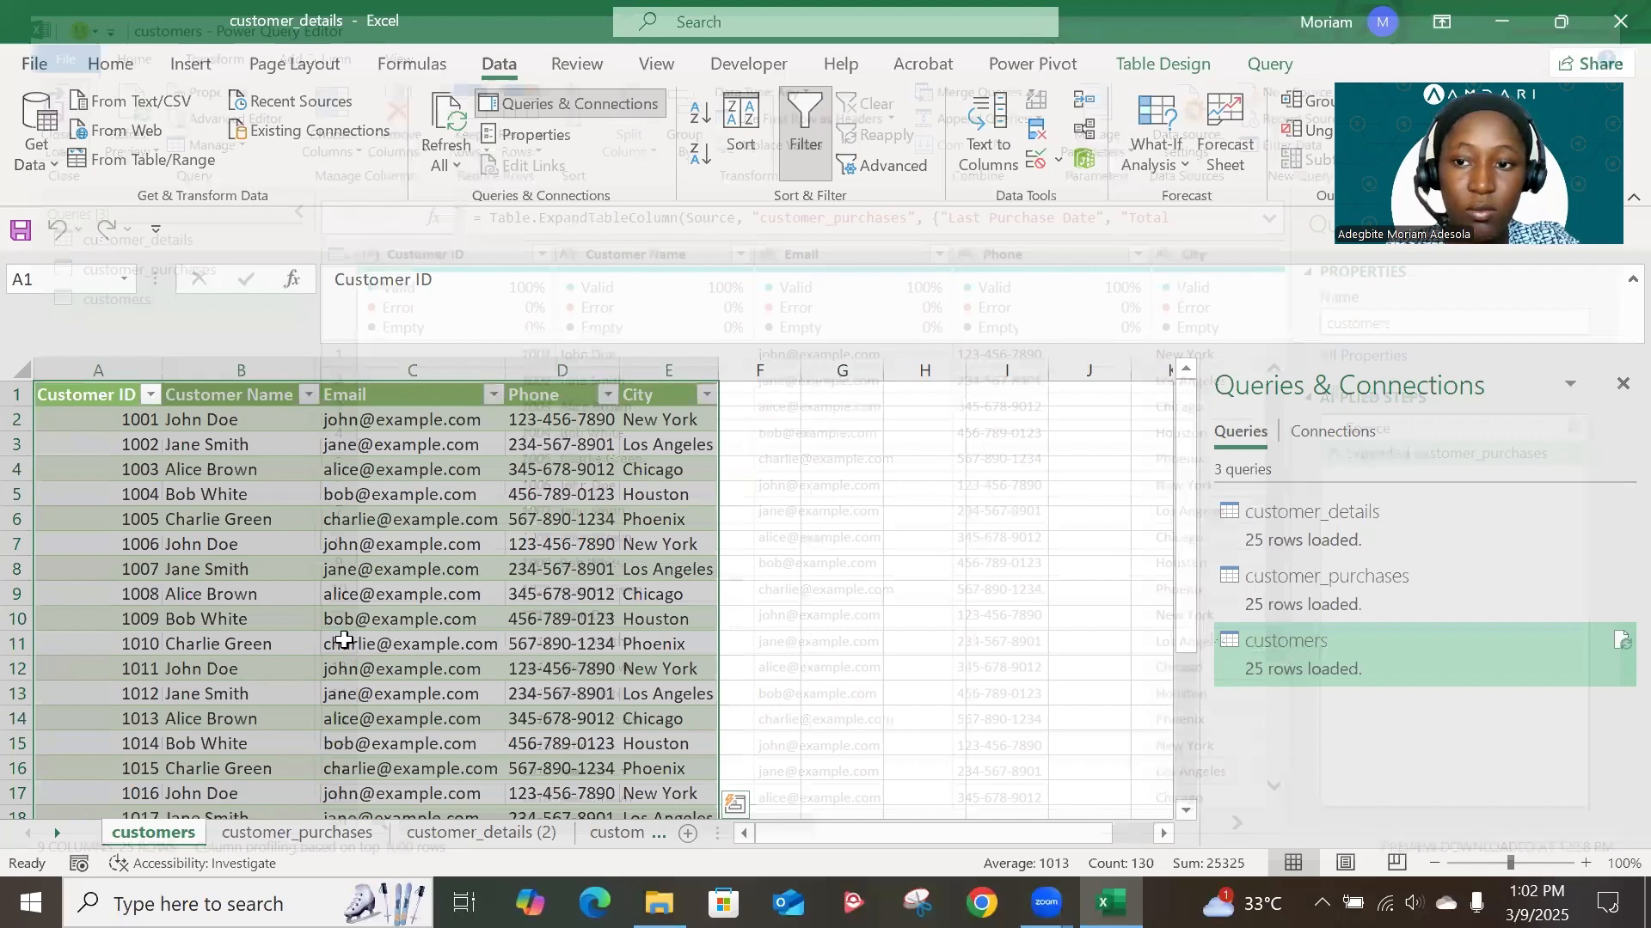
click(657, 620)
scroll(663, 627, right, 3)
scroll(663, 628, left, 3)
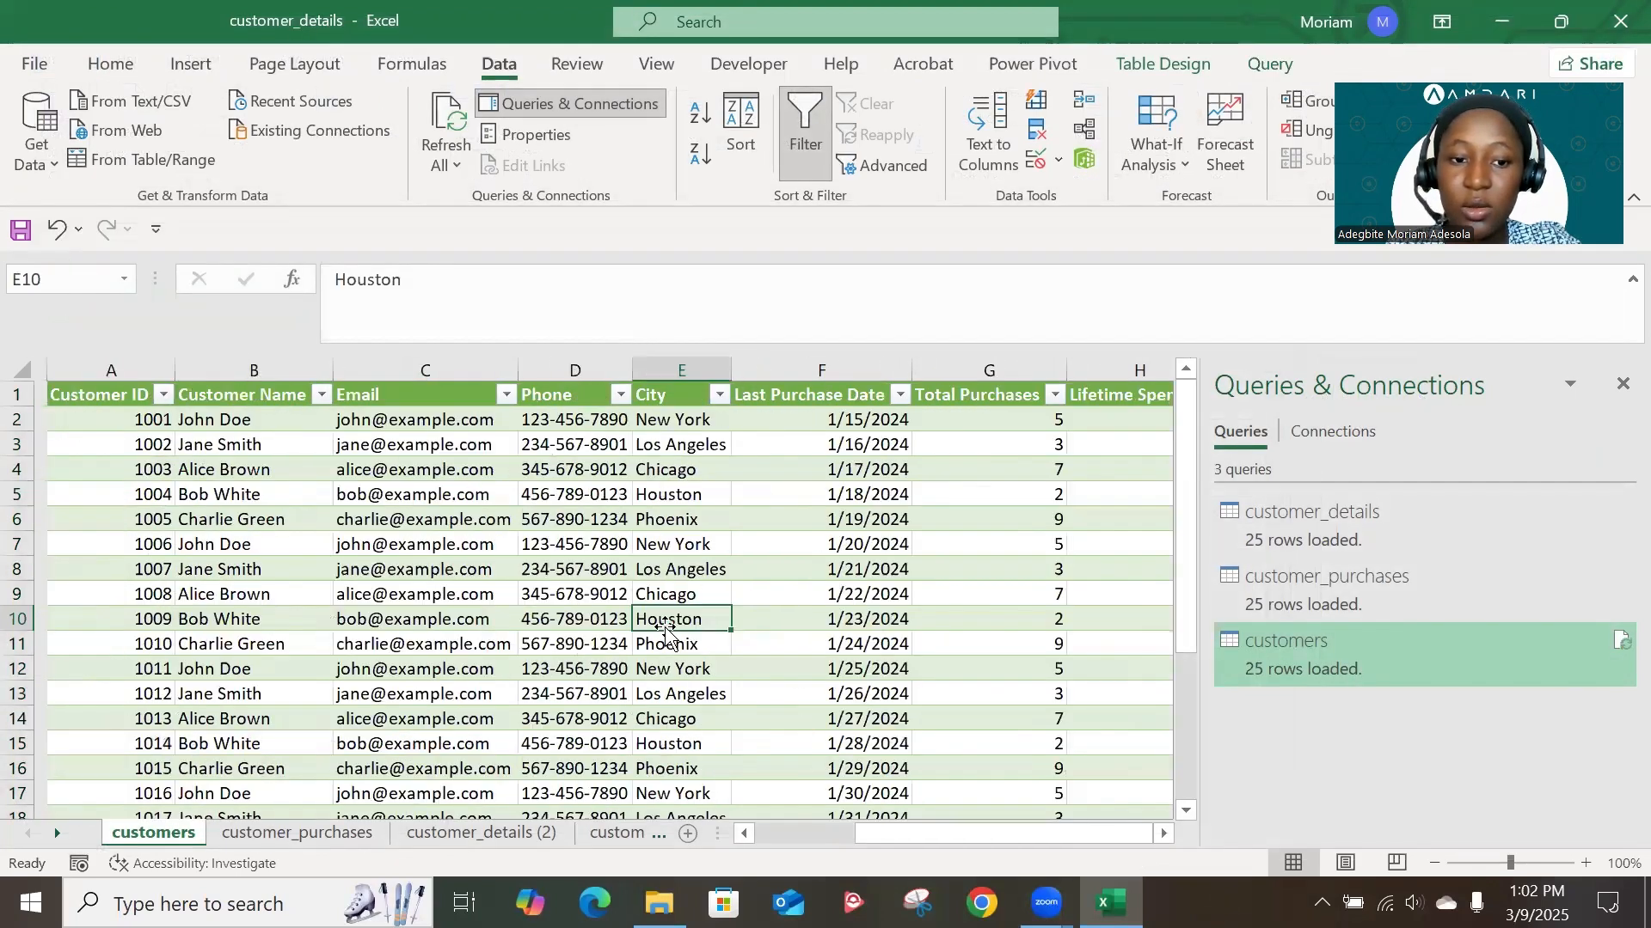